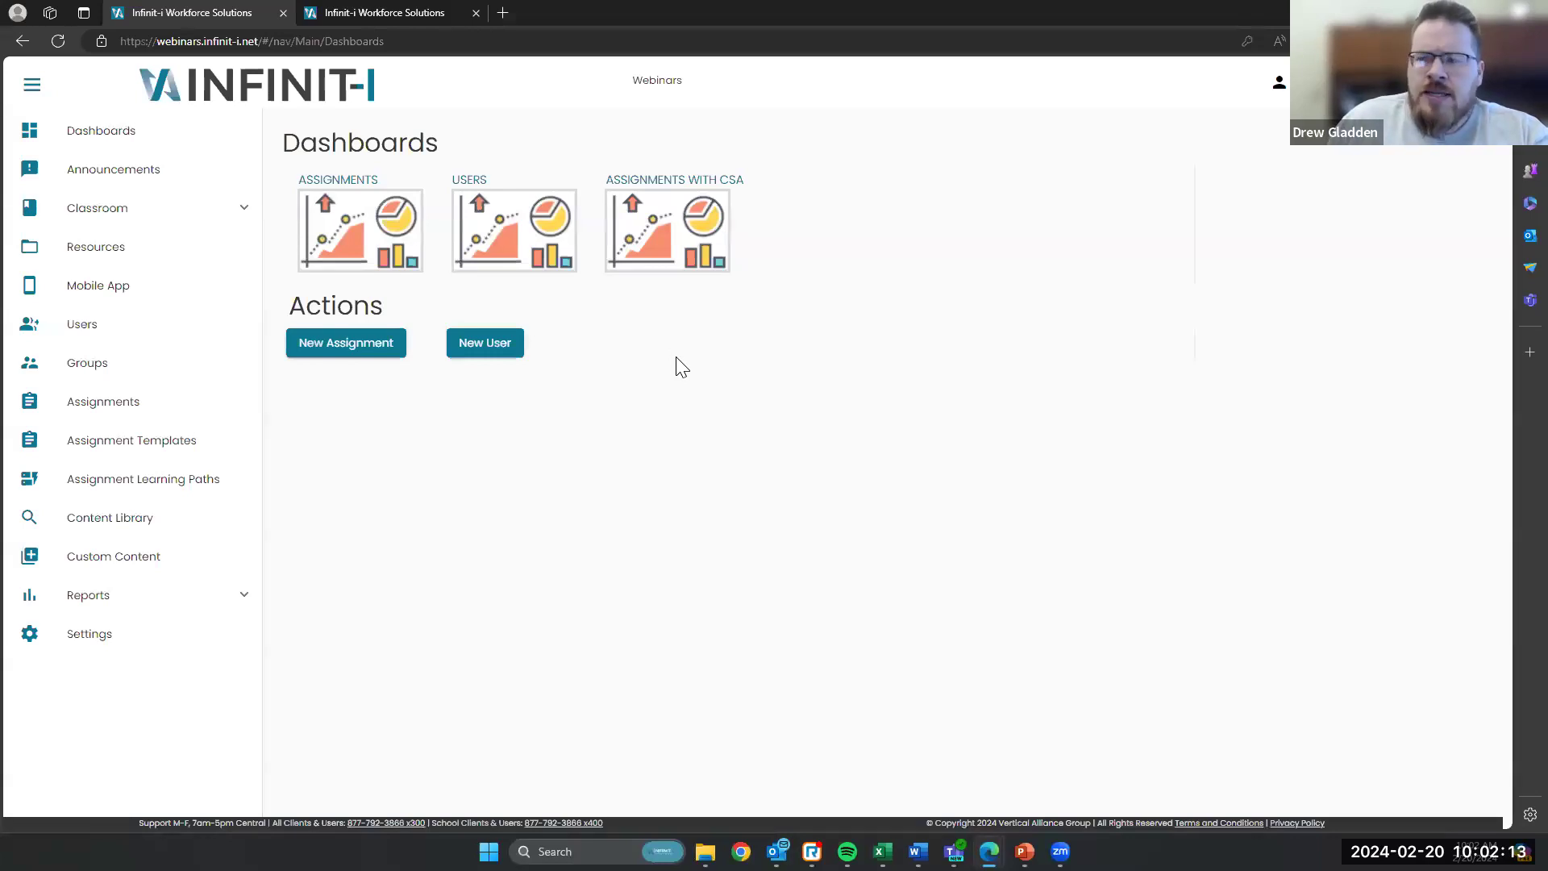
Step: View the Announcements page and the Classroom Assigned, Completed and Certificates pages
click(86, 181)
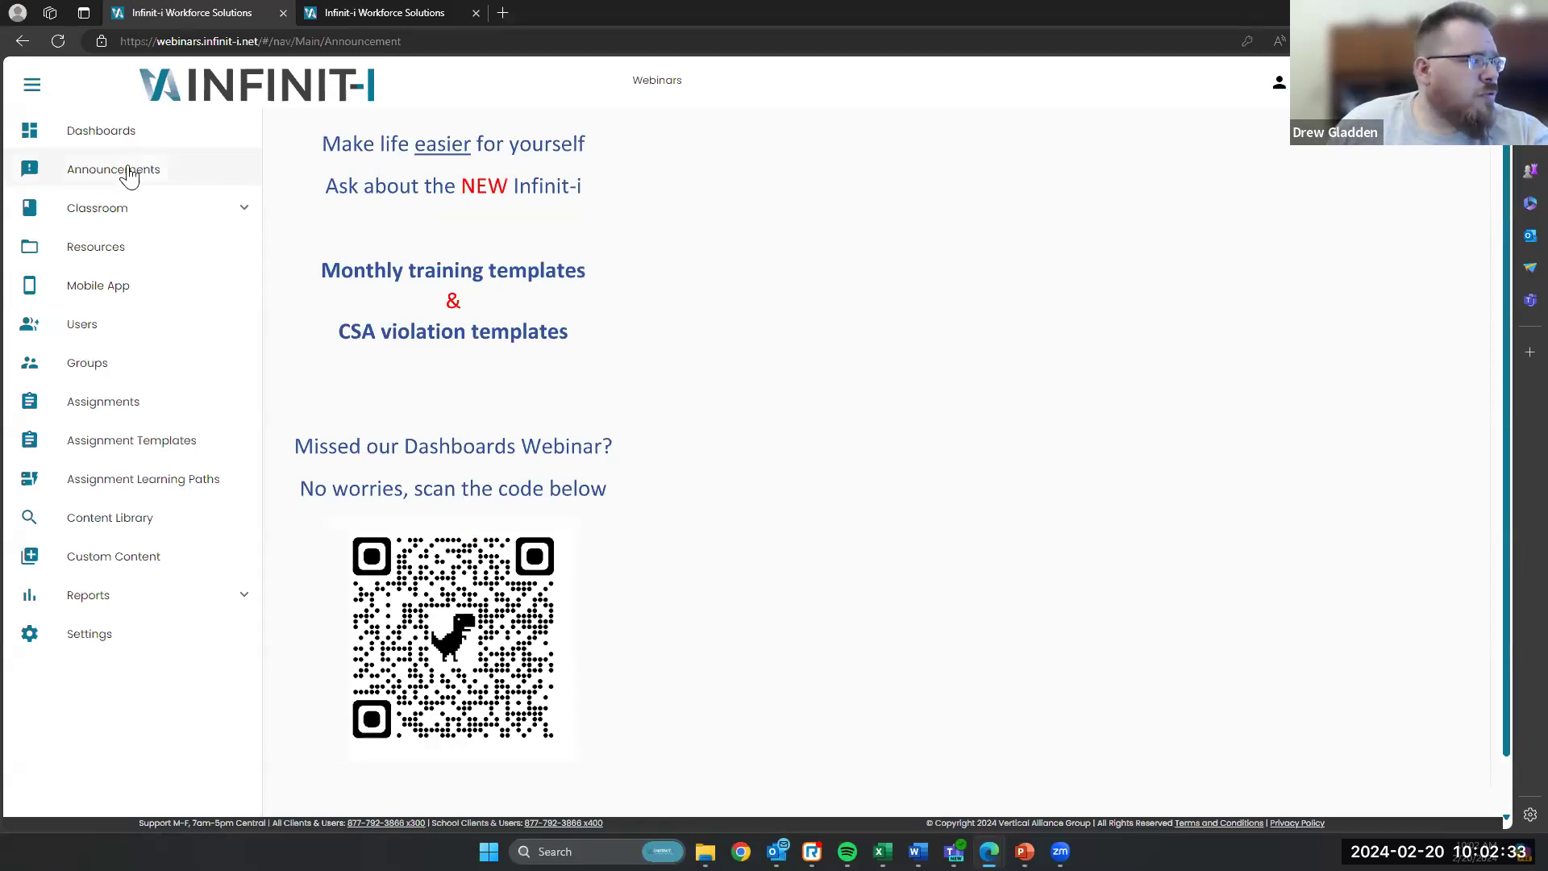
click(134, 214)
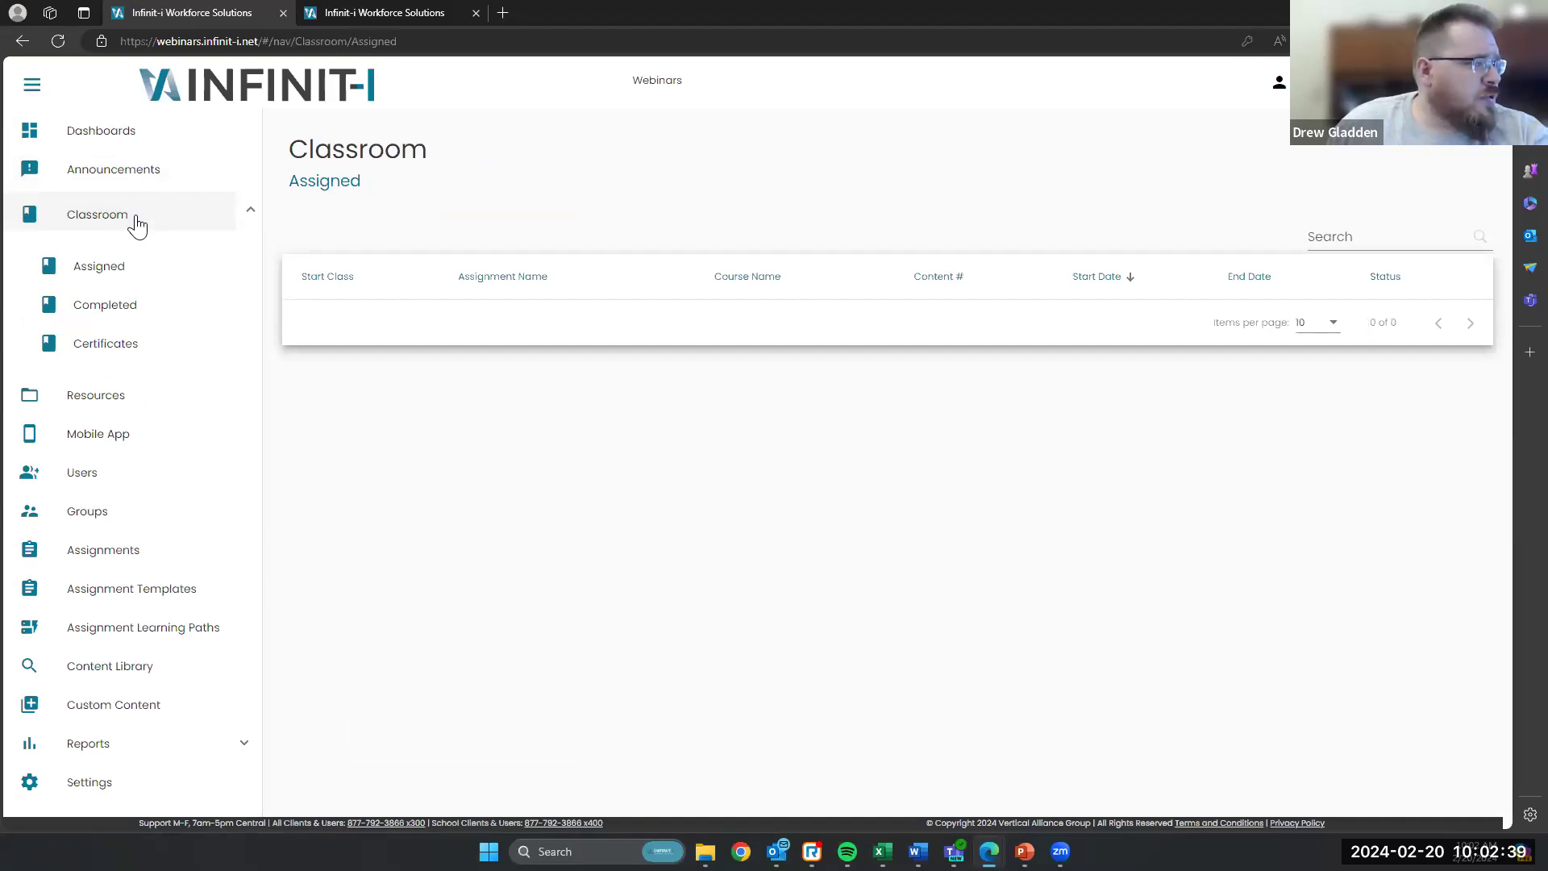
click(129, 304)
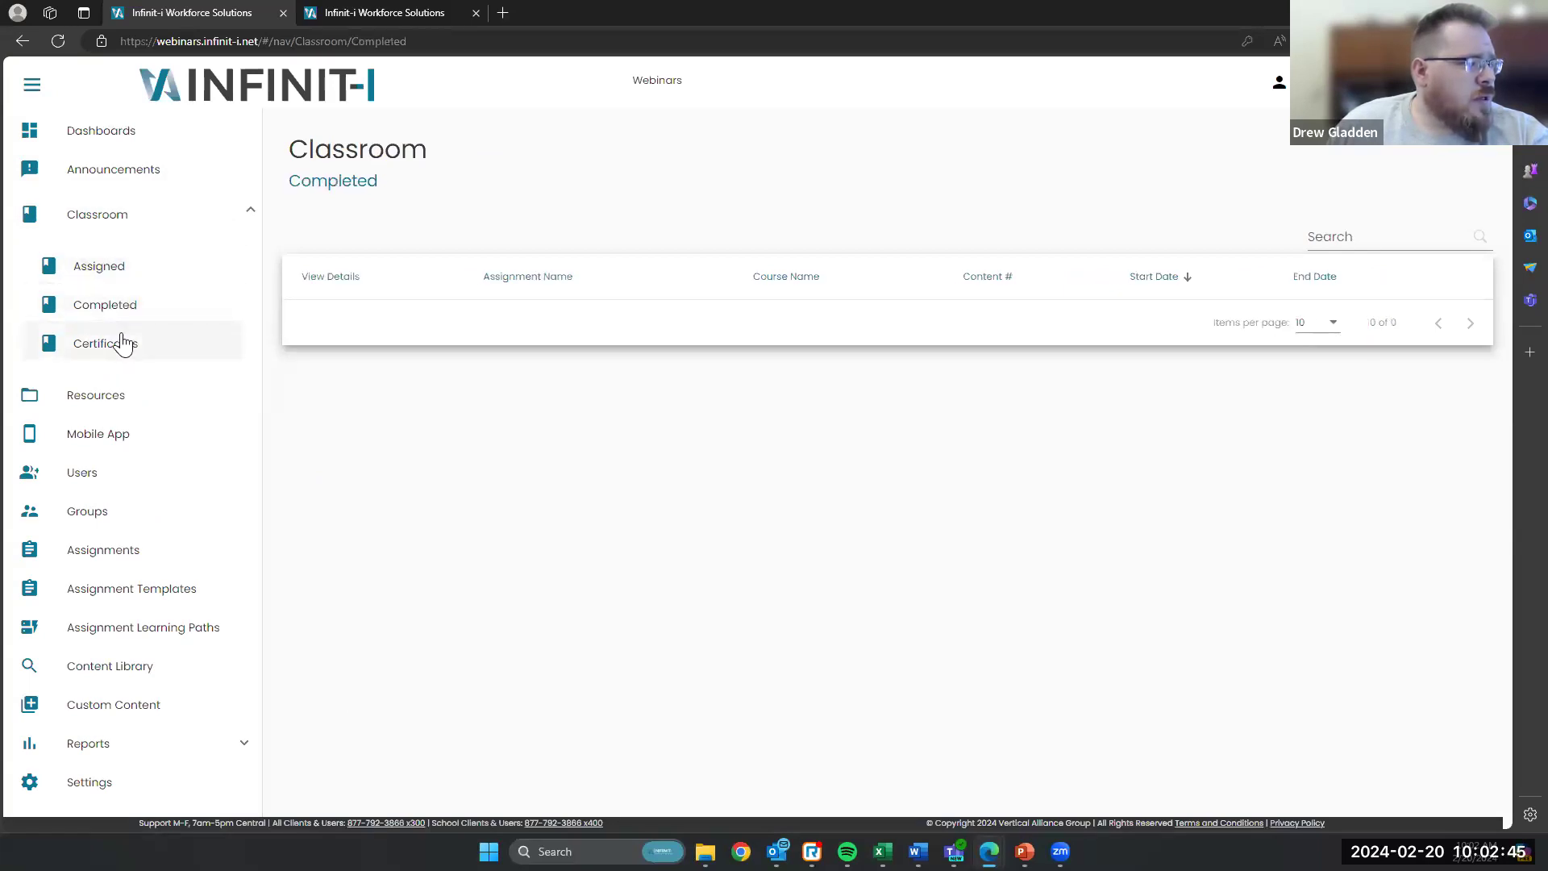
click(122, 343)
click(127, 222)
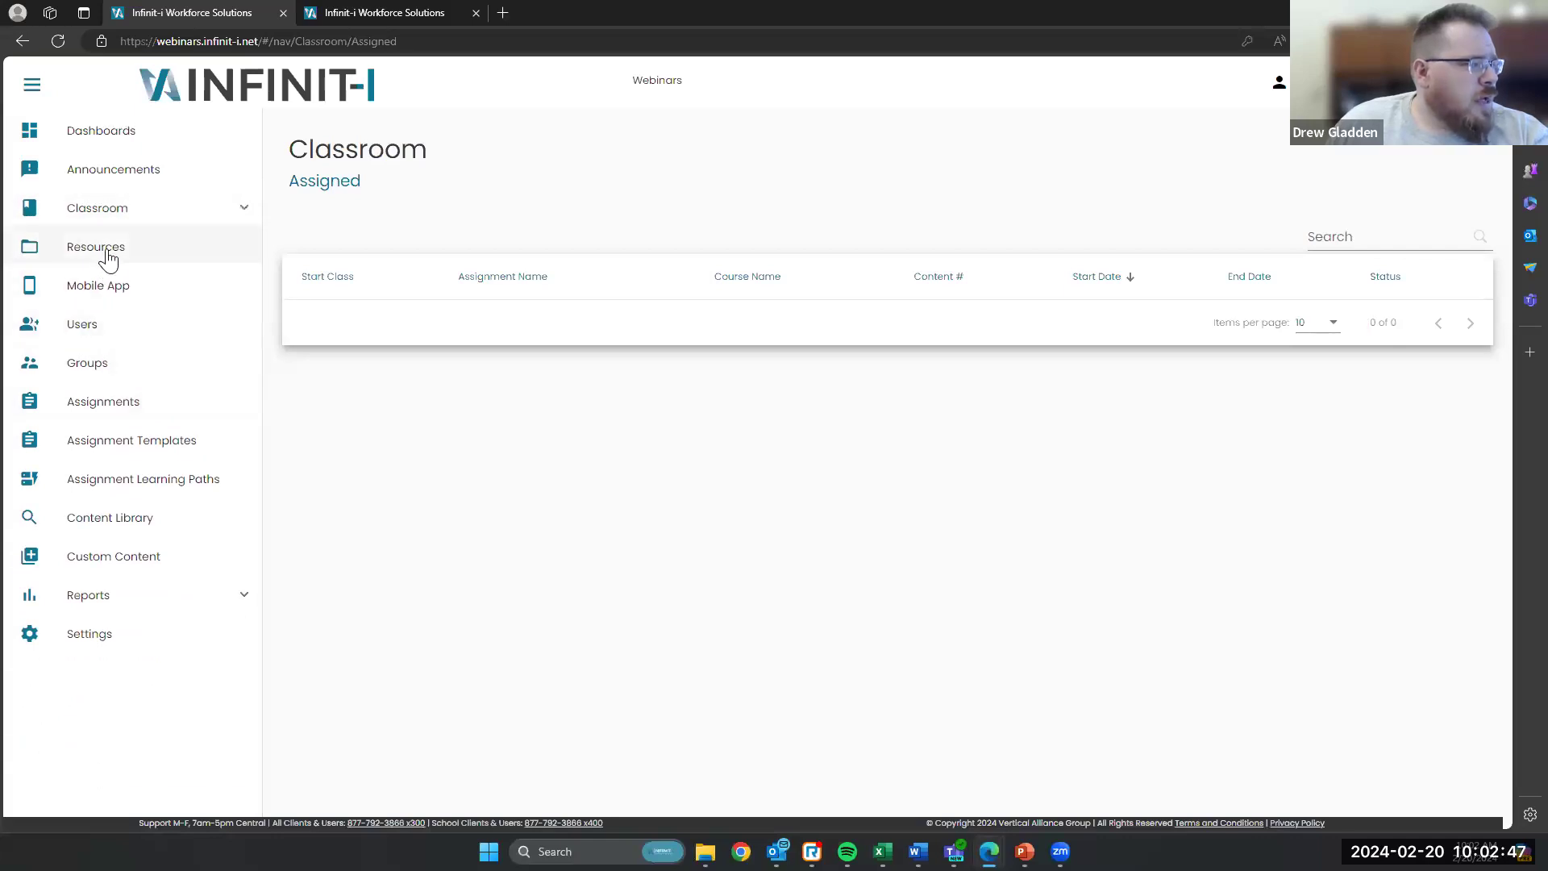
Step: Browse the Resources and Mobile App pages, then bring up the Users list
click(108, 258)
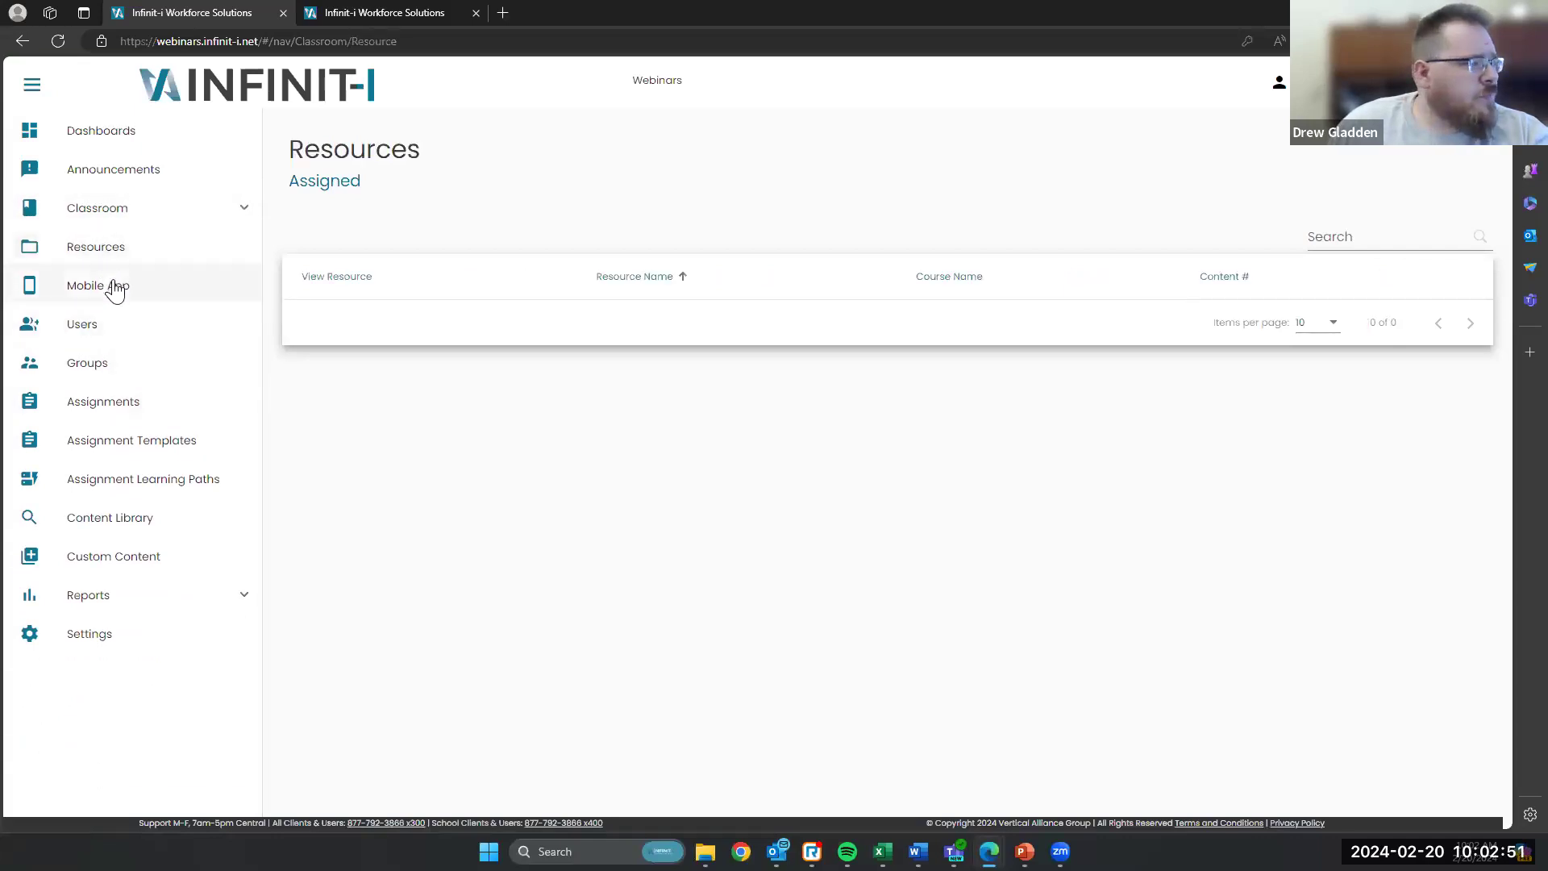
click(116, 289)
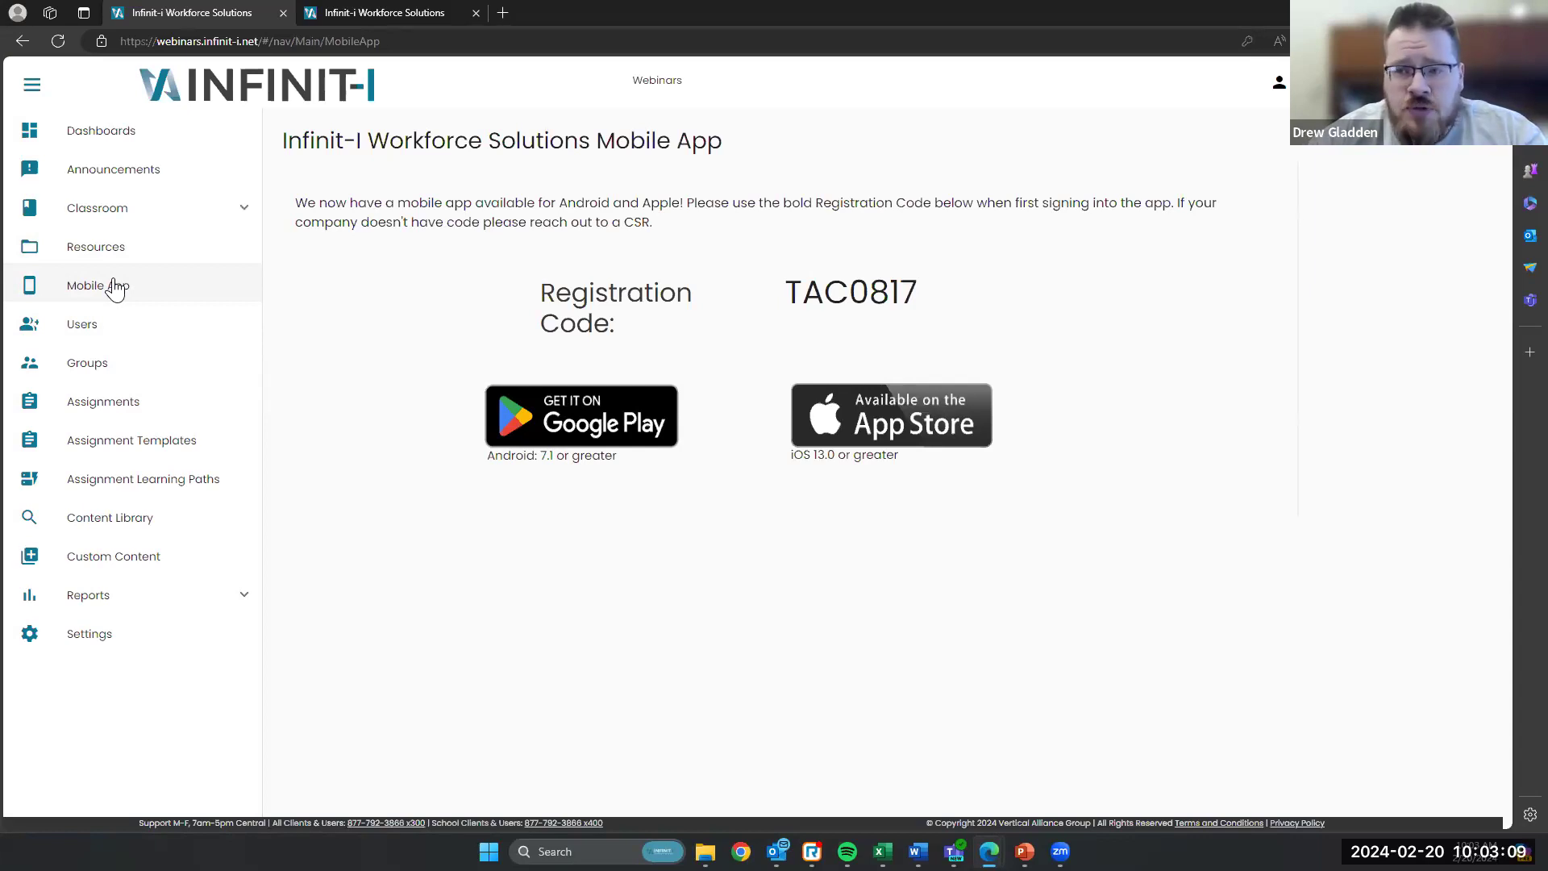
click(139, 340)
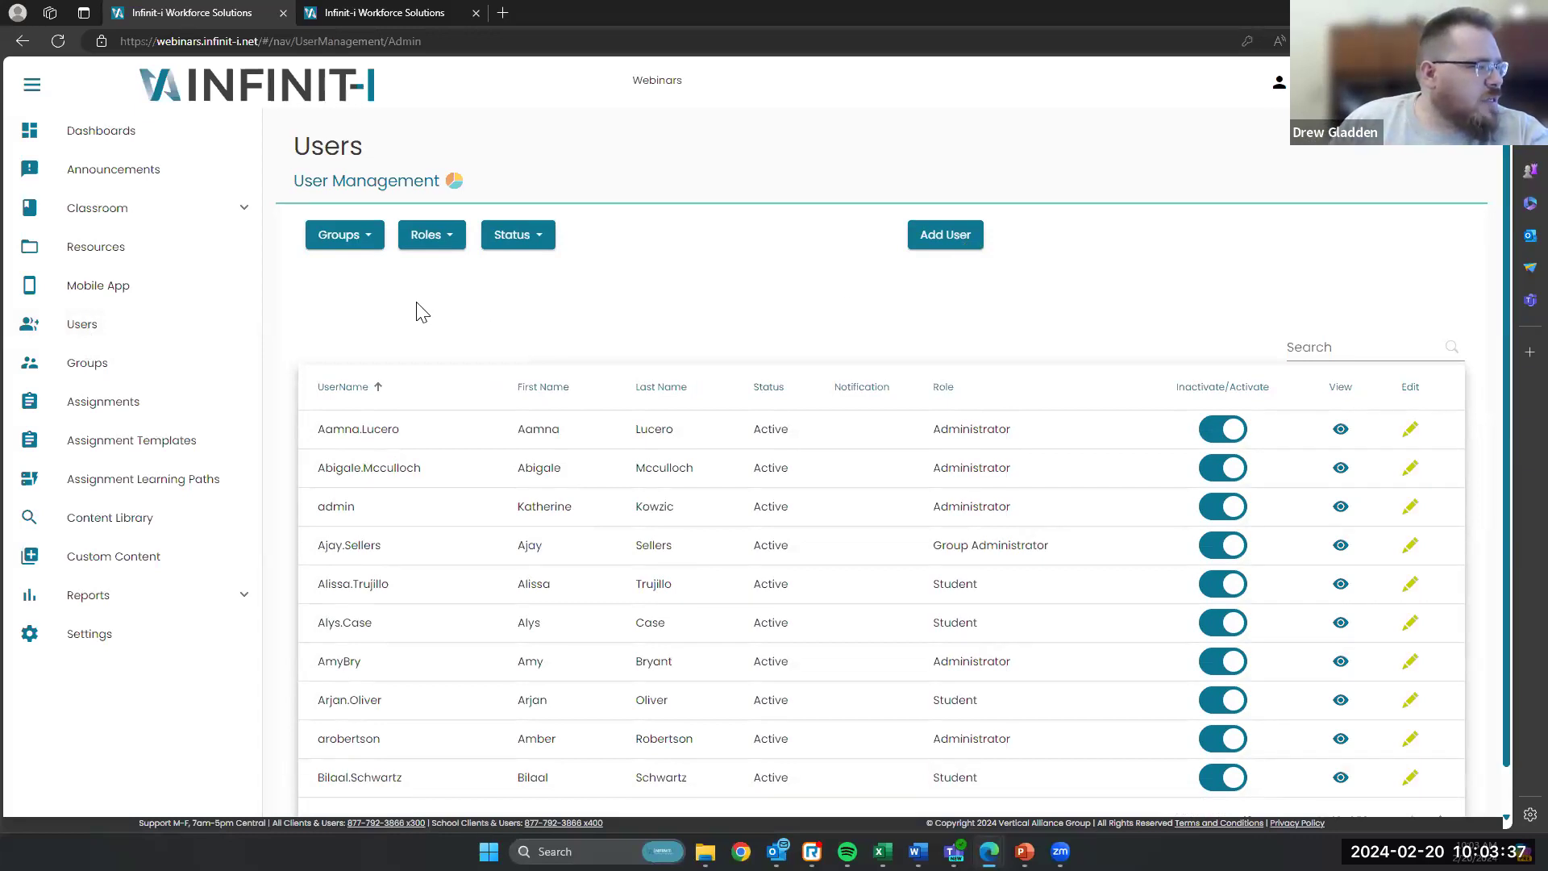
Step: Go through Groups to the Assignment Management list of existing assignments
click(121, 373)
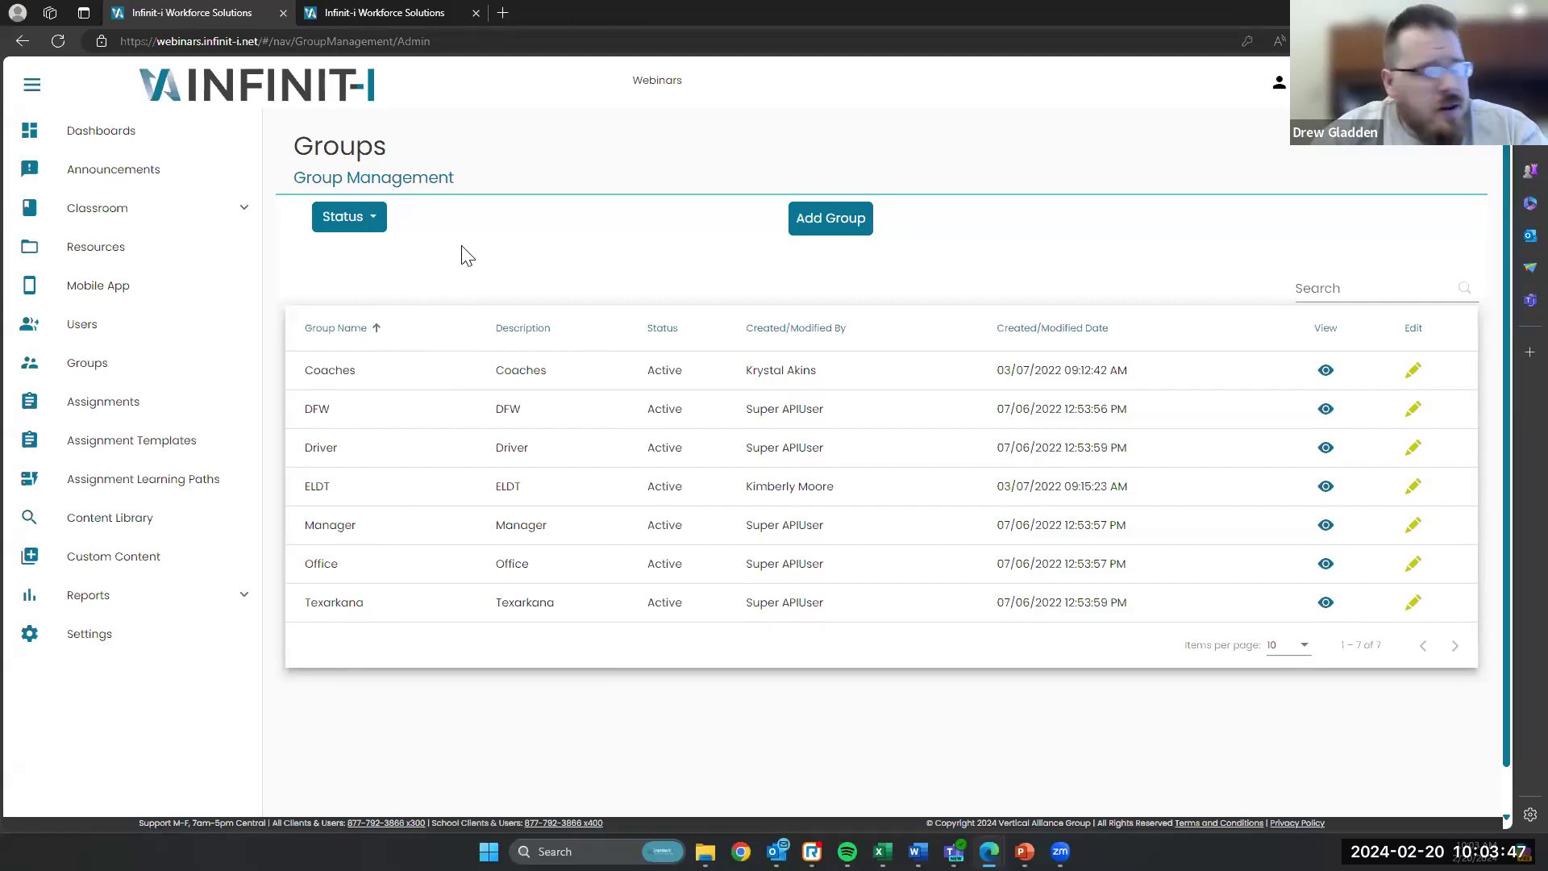
click(75, 409)
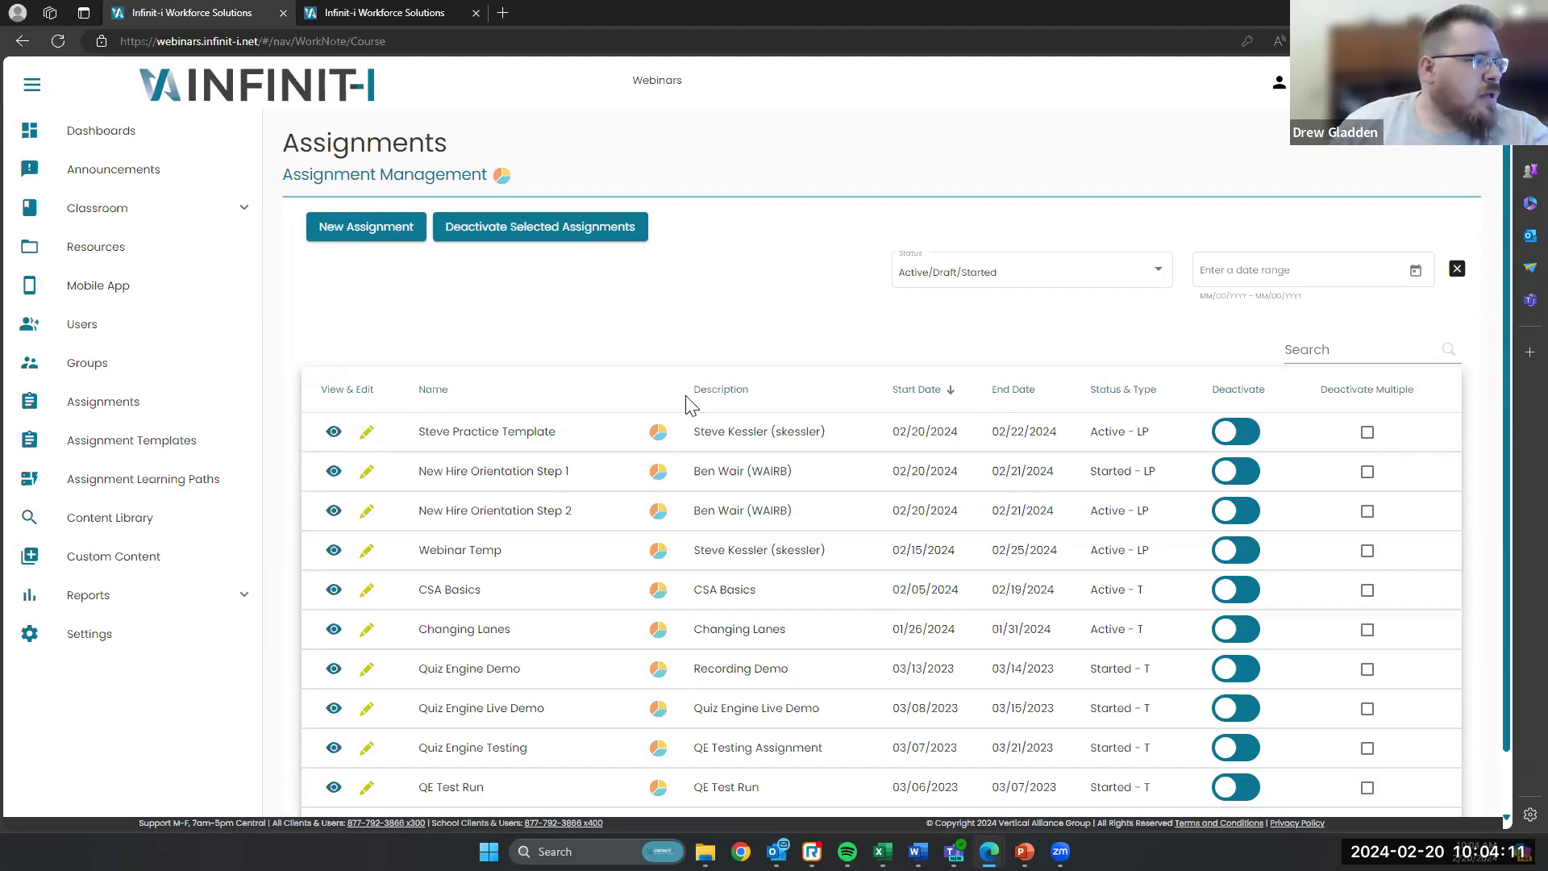
Step: Start a new assignment with 'Tets' as the name and 'Test' as the description
click(357, 237)
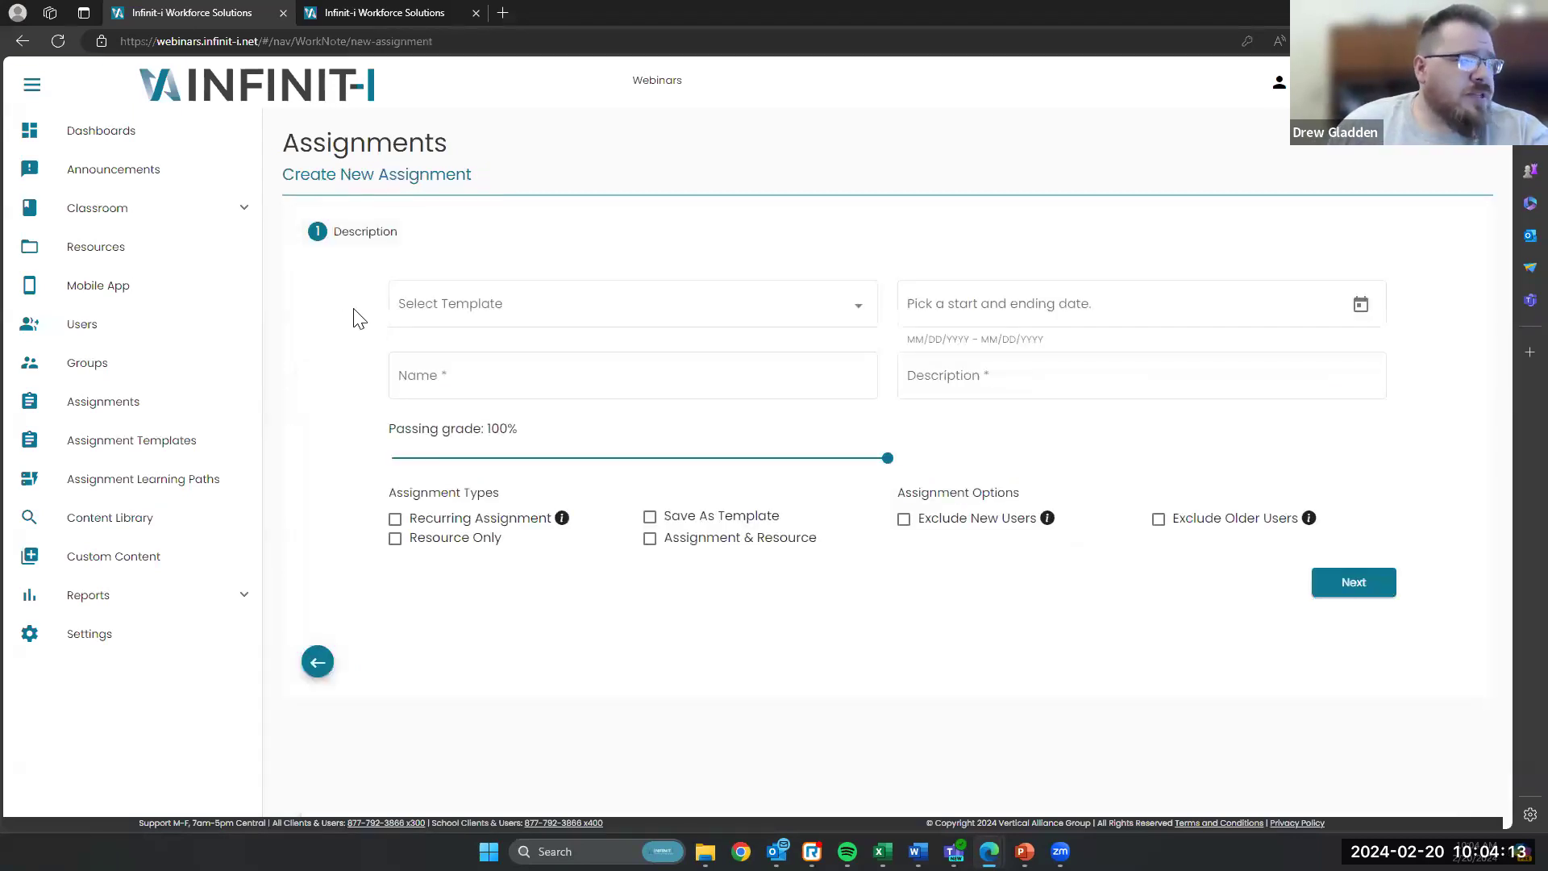
click(435, 382)
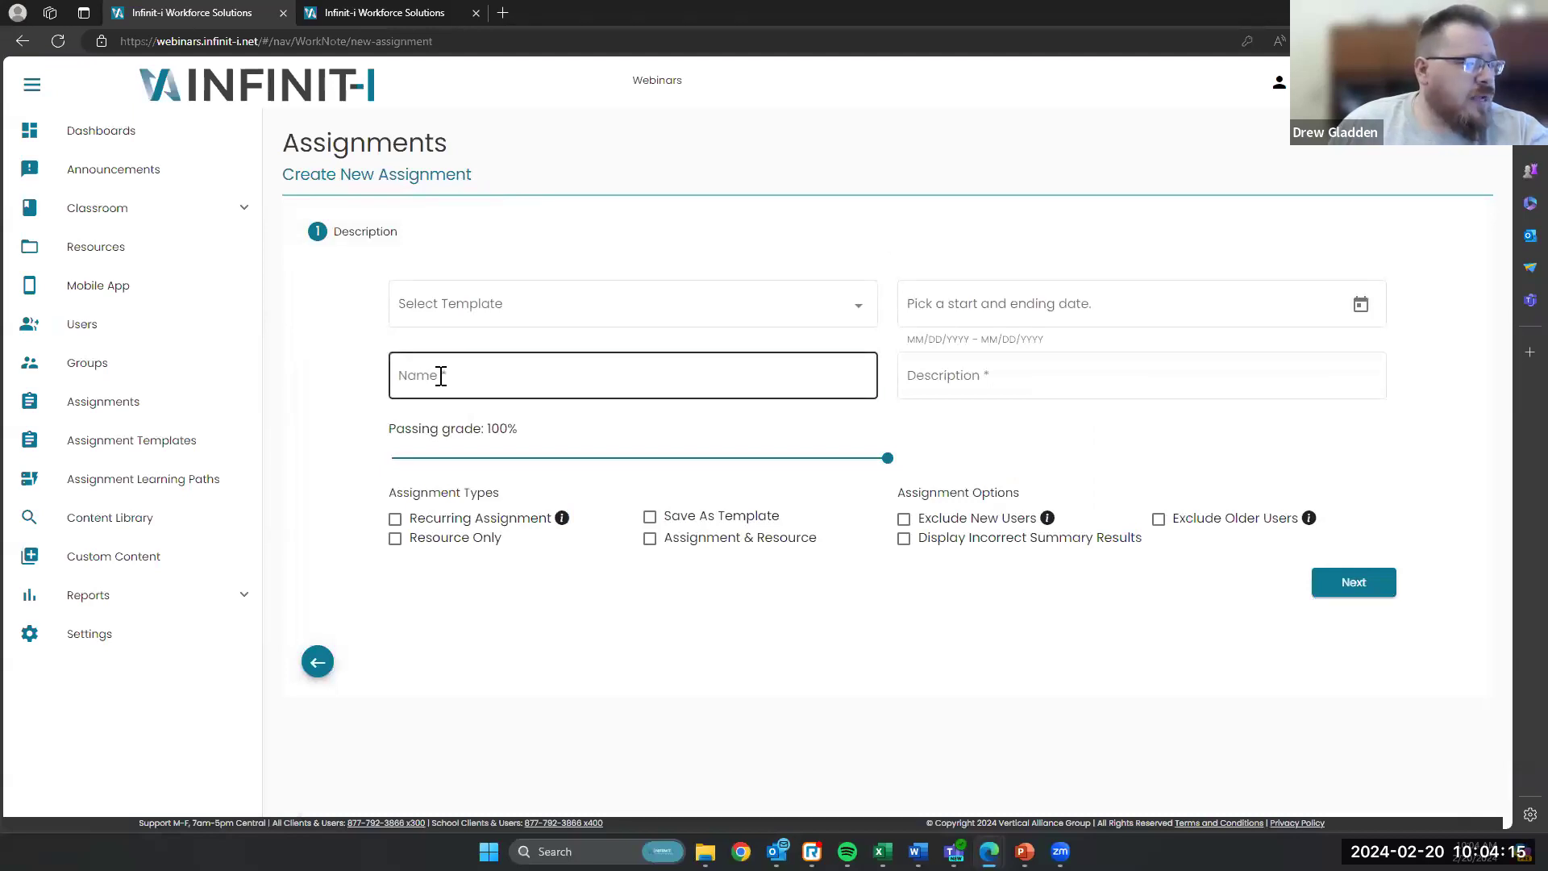
text(Tet)
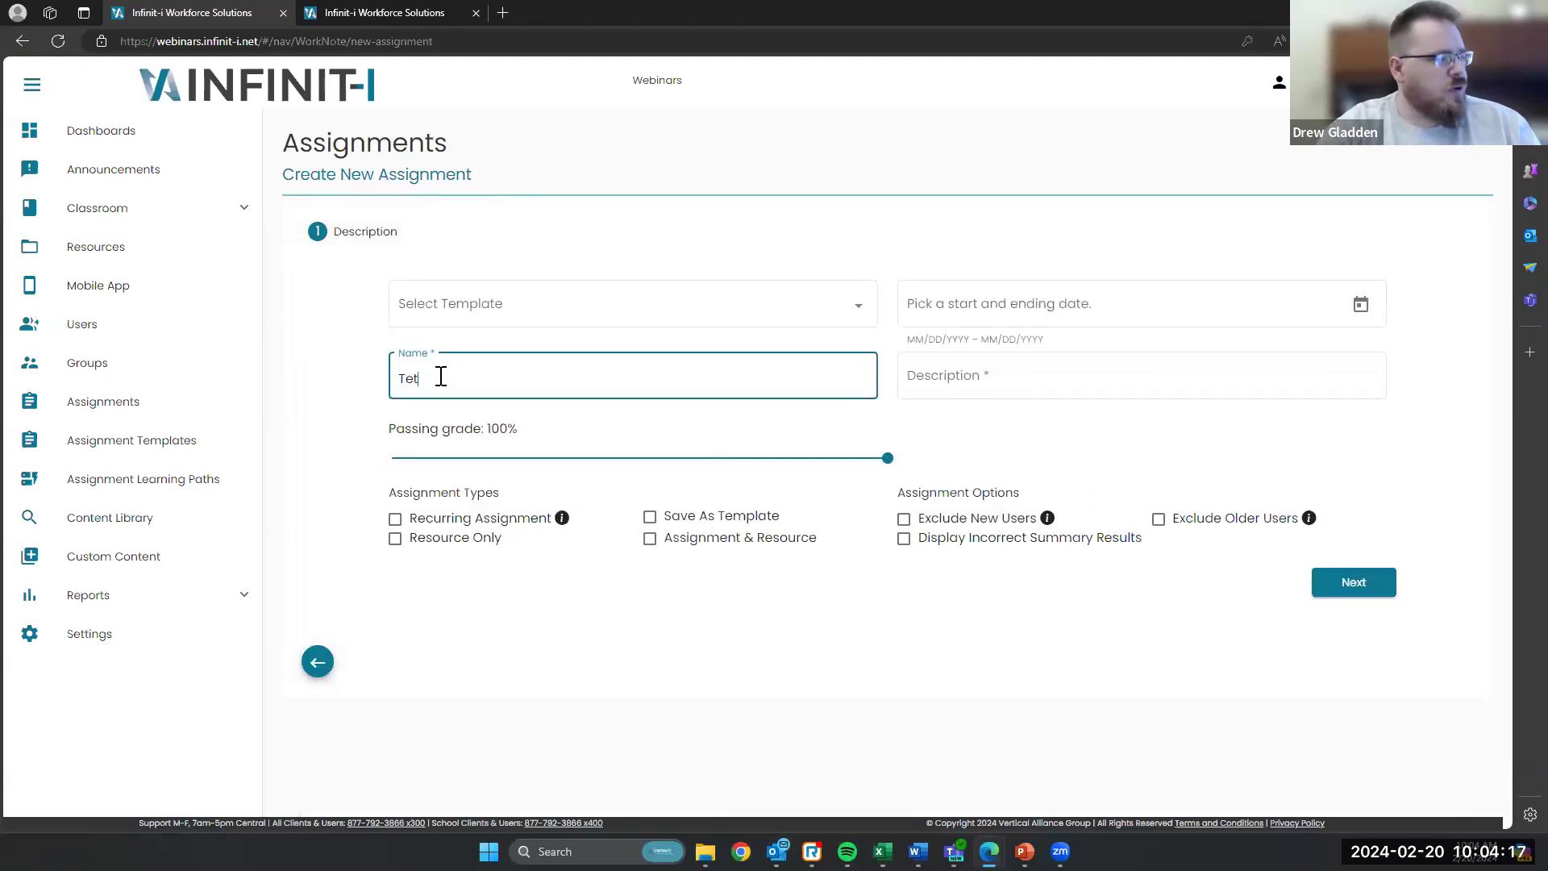
text(s)
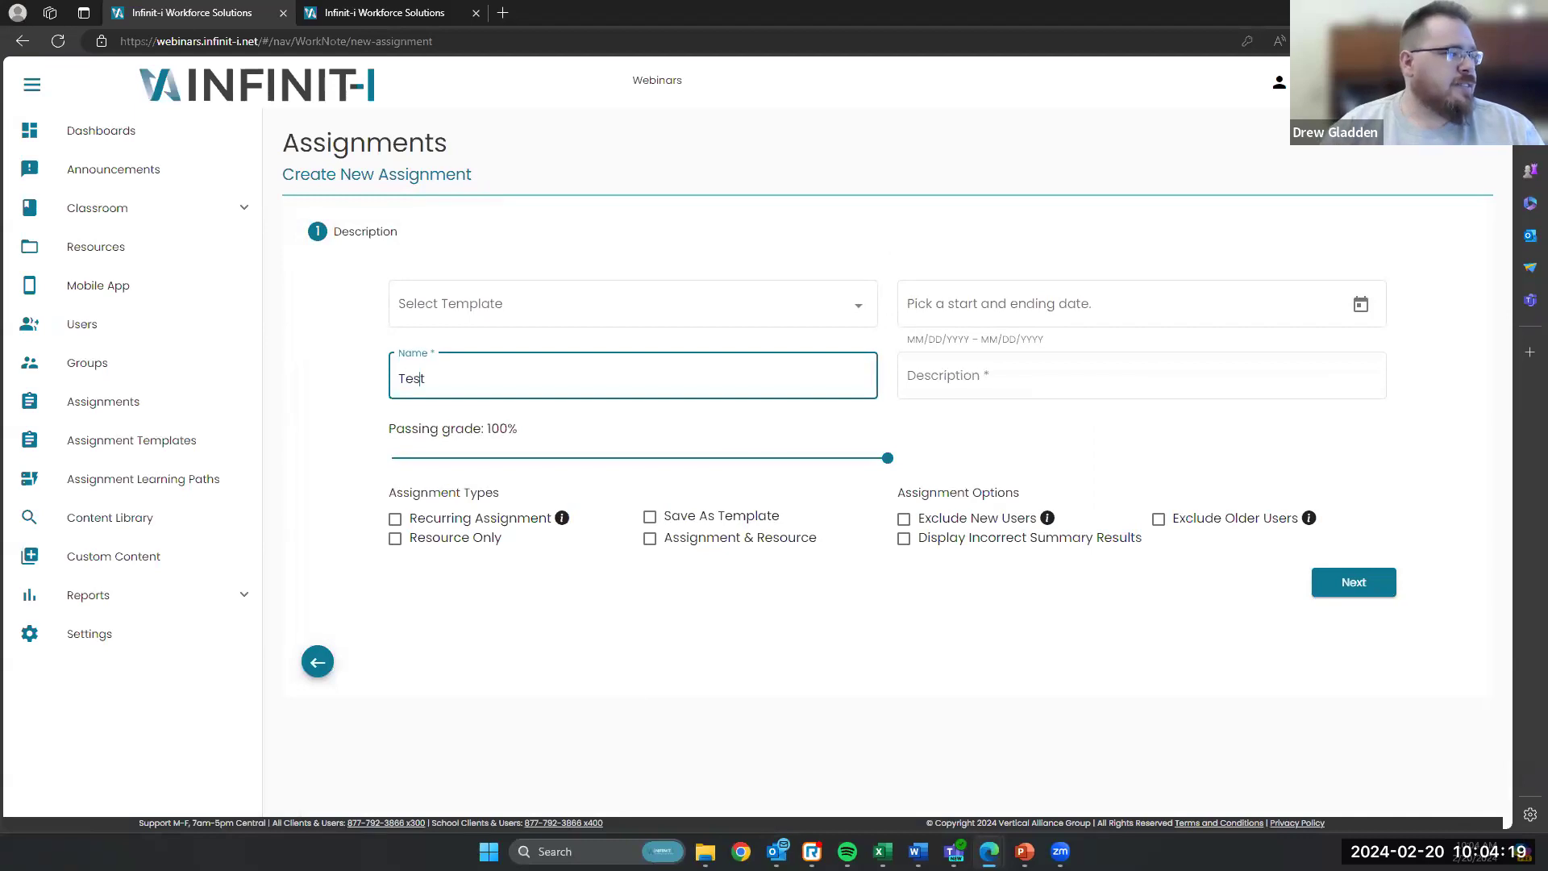
click(954, 375)
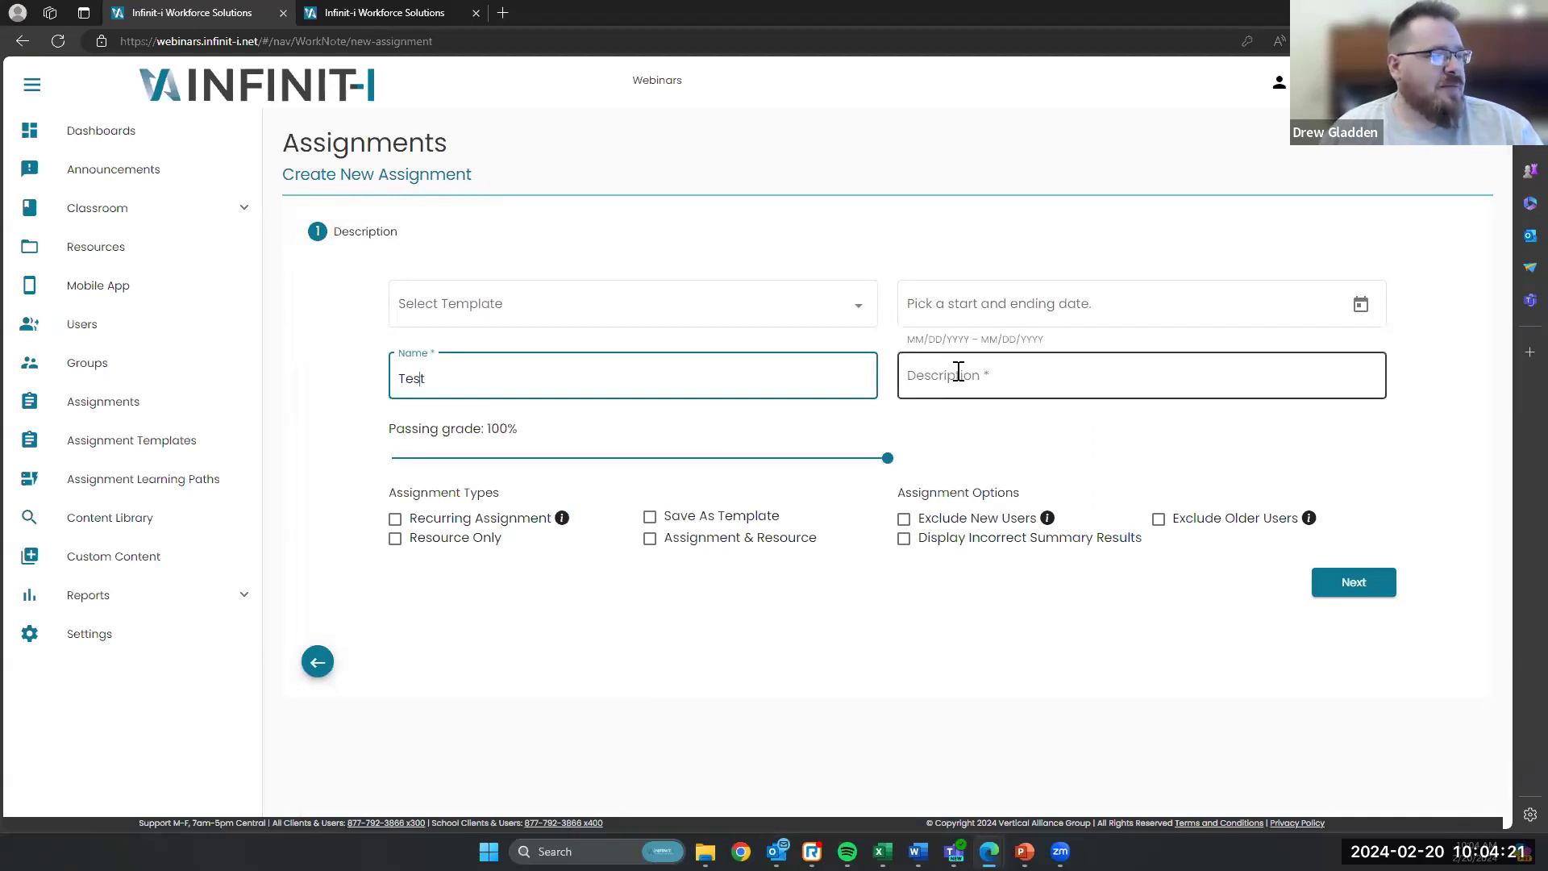
text(Test)
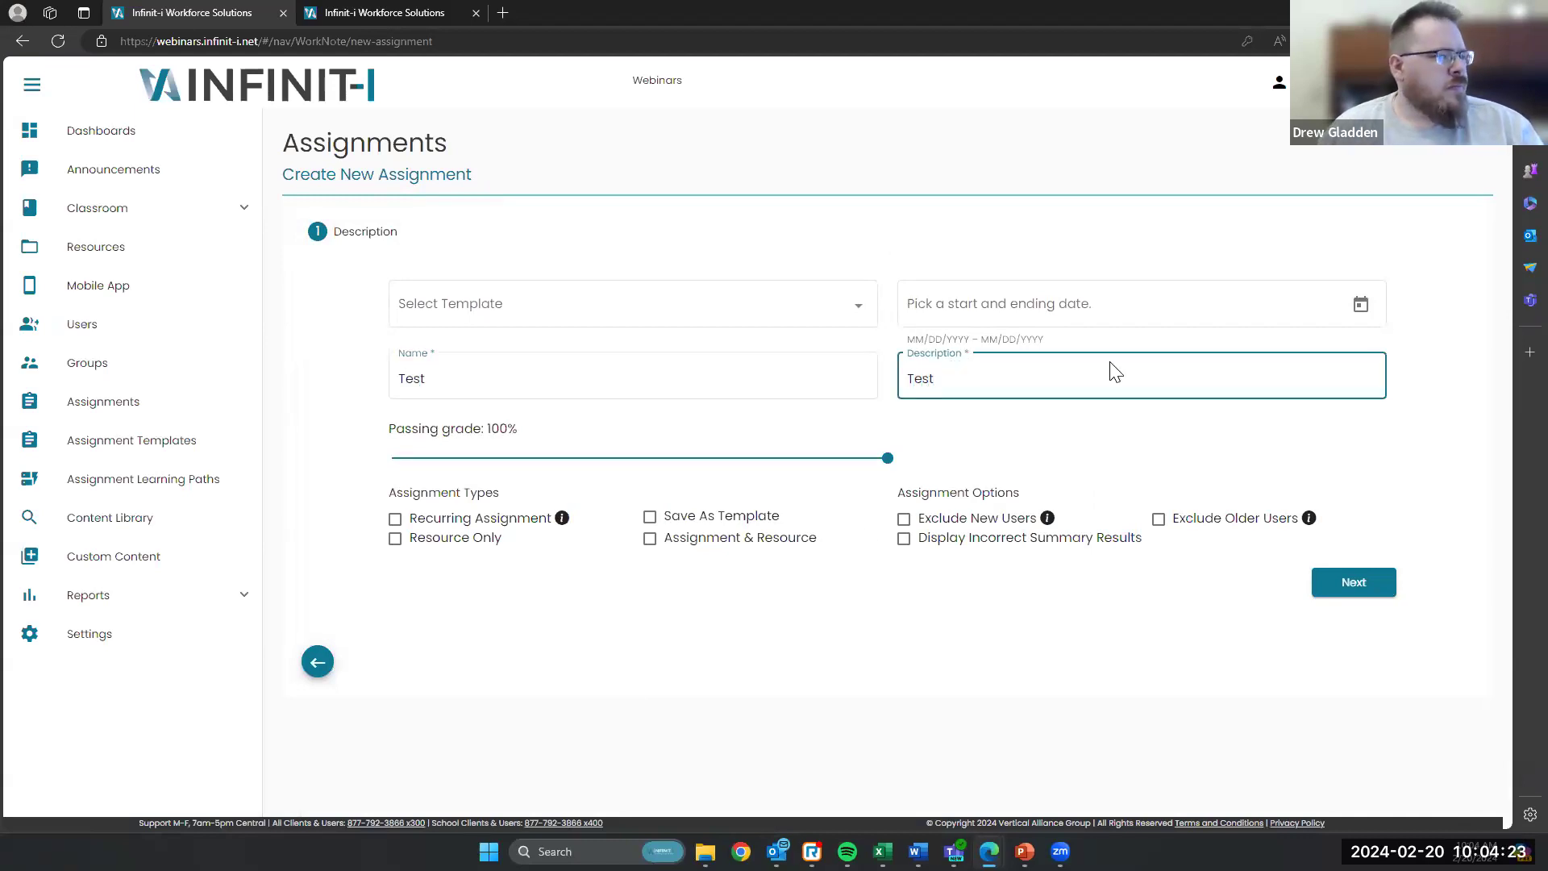
Step: Set the assignment date range to March 1 – March 29, 2024
click(1095, 303)
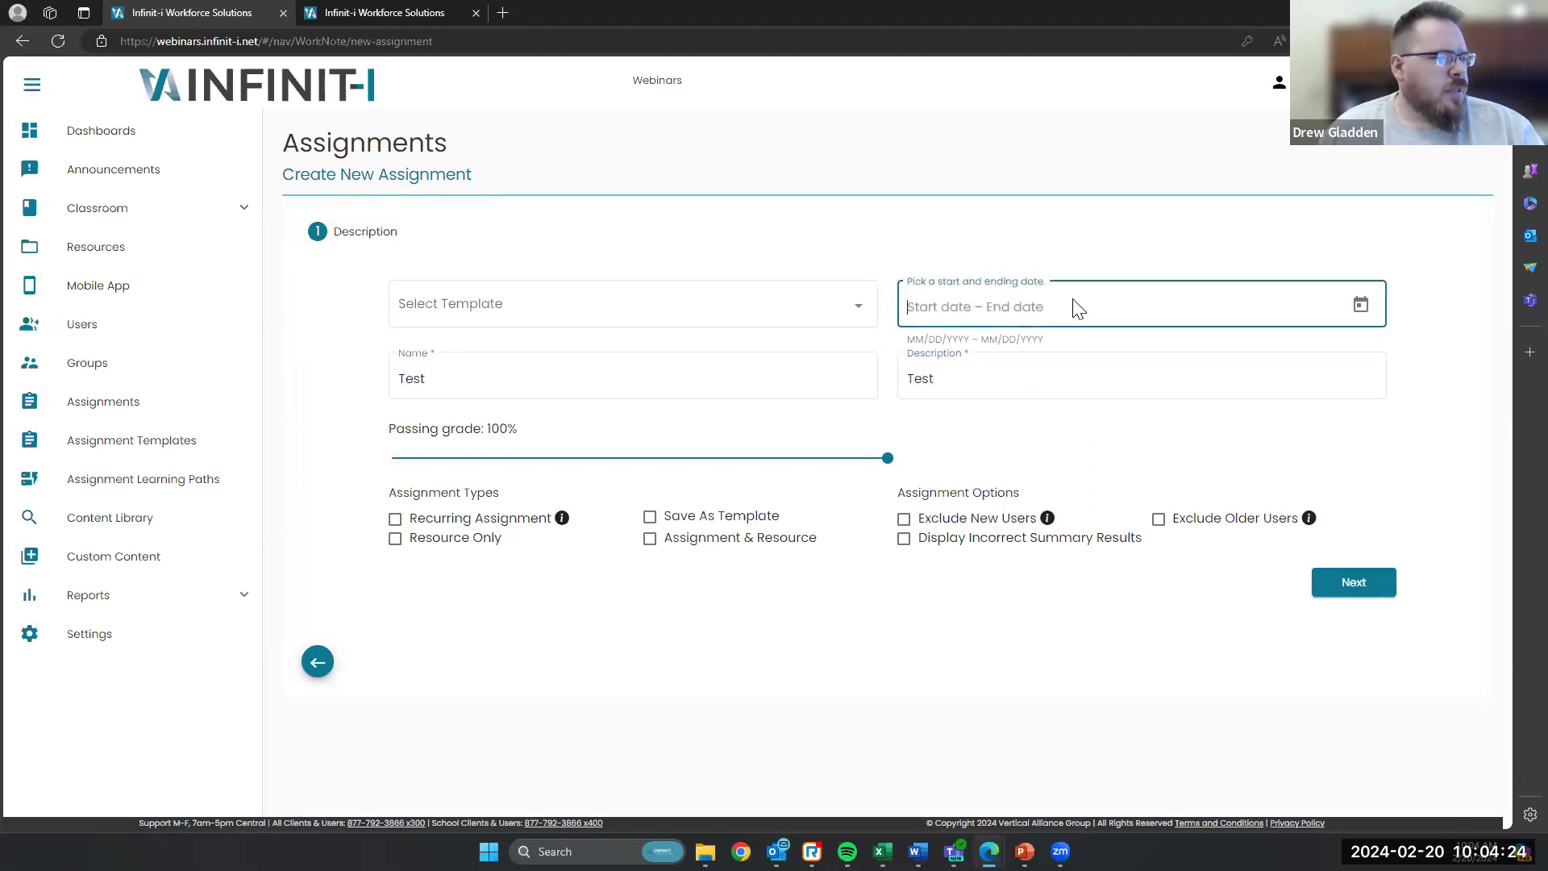
click(1357, 305)
click(984, 528)
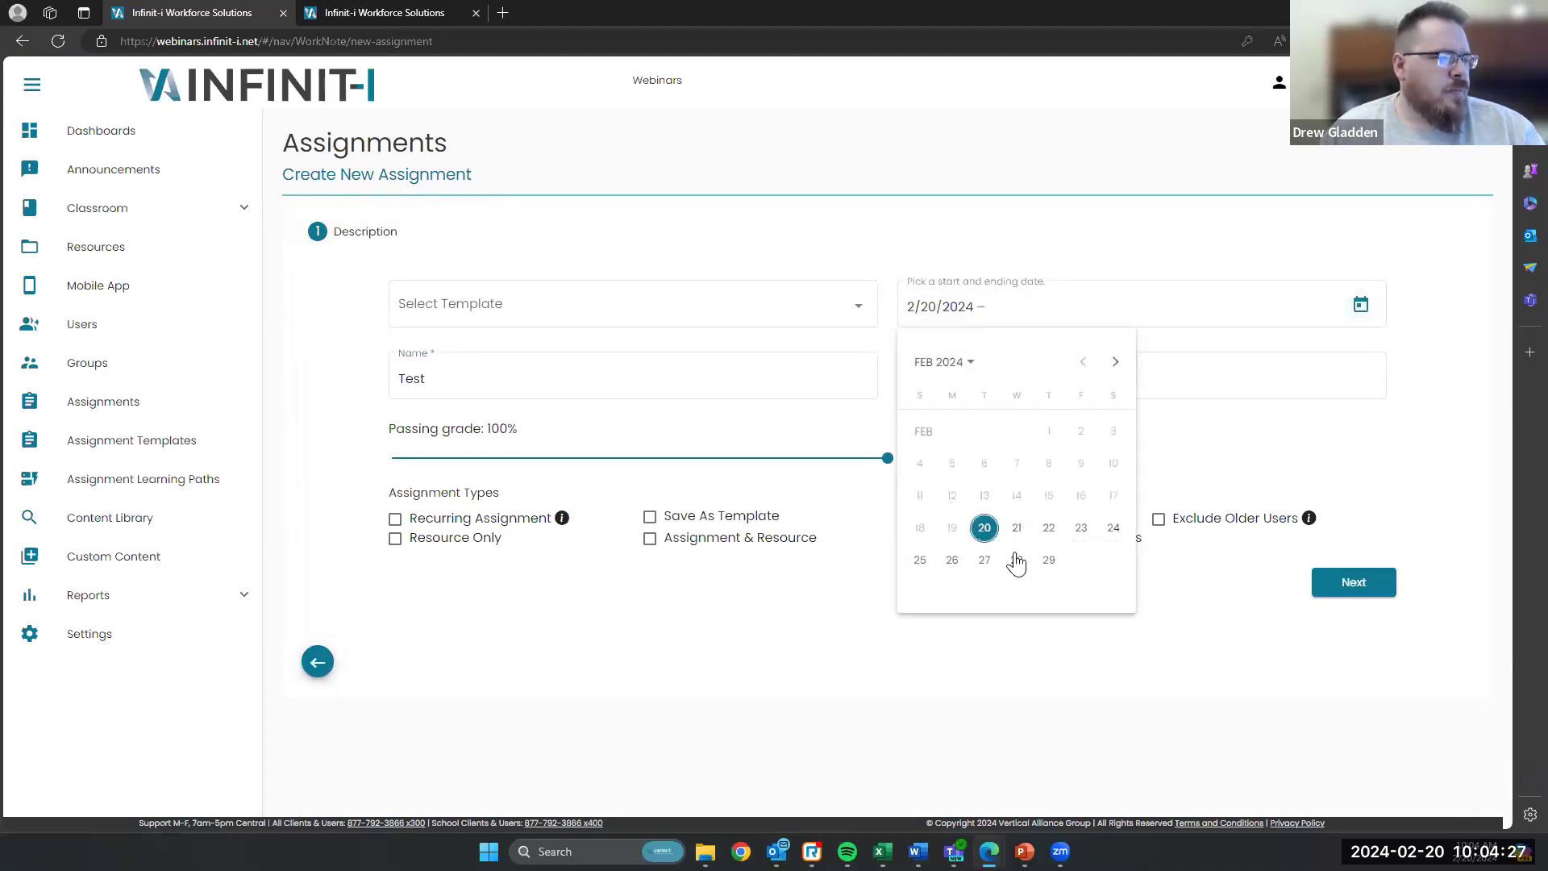
click(1048, 560)
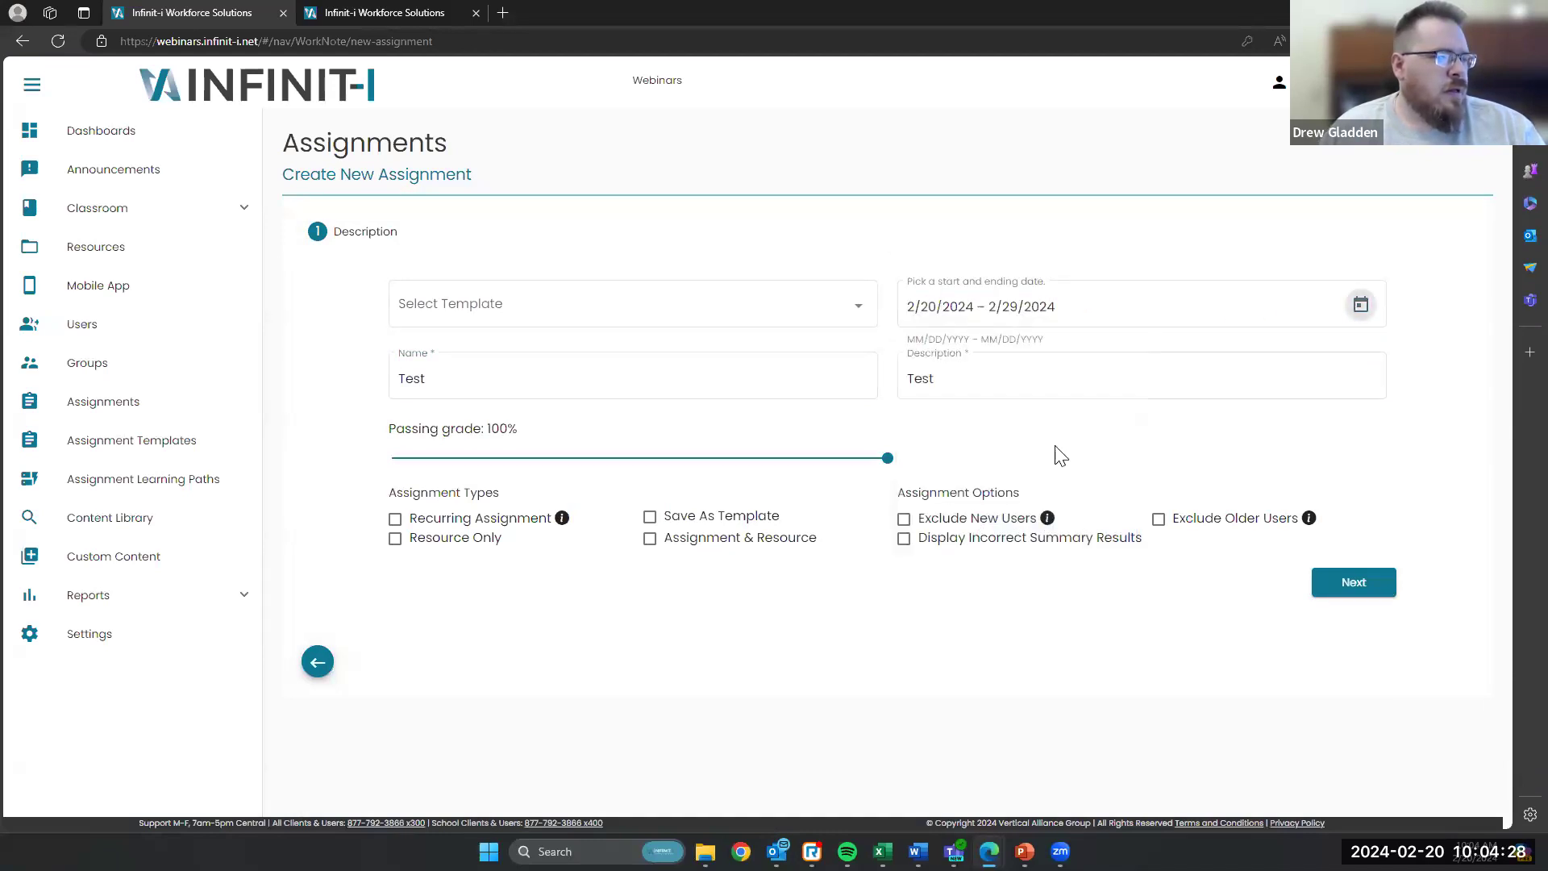
click(1359, 307)
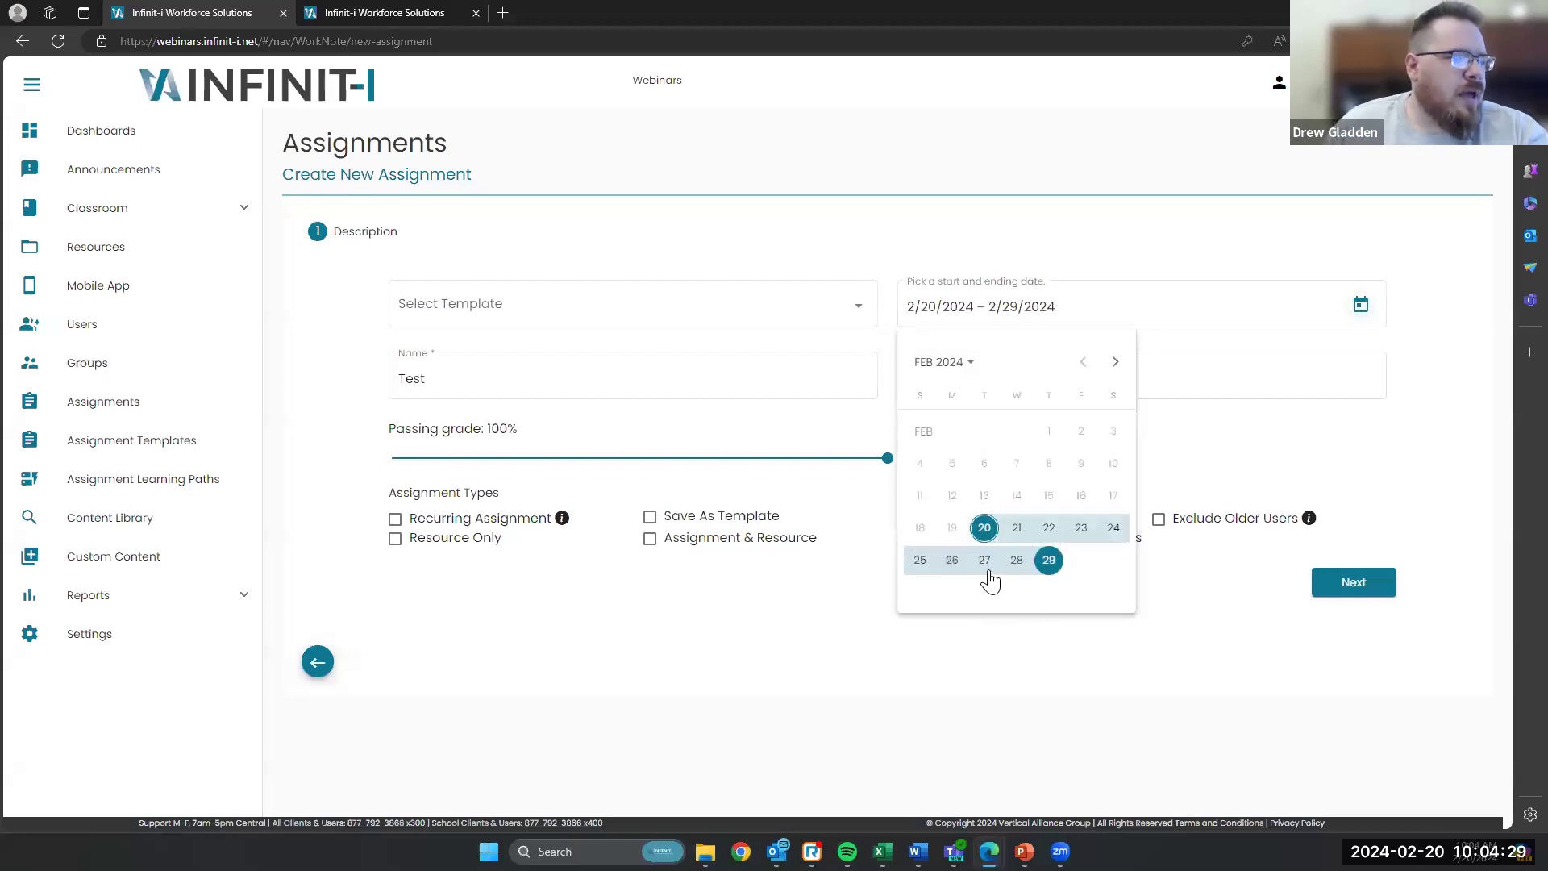
click(1115, 362)
click(1081, 431)
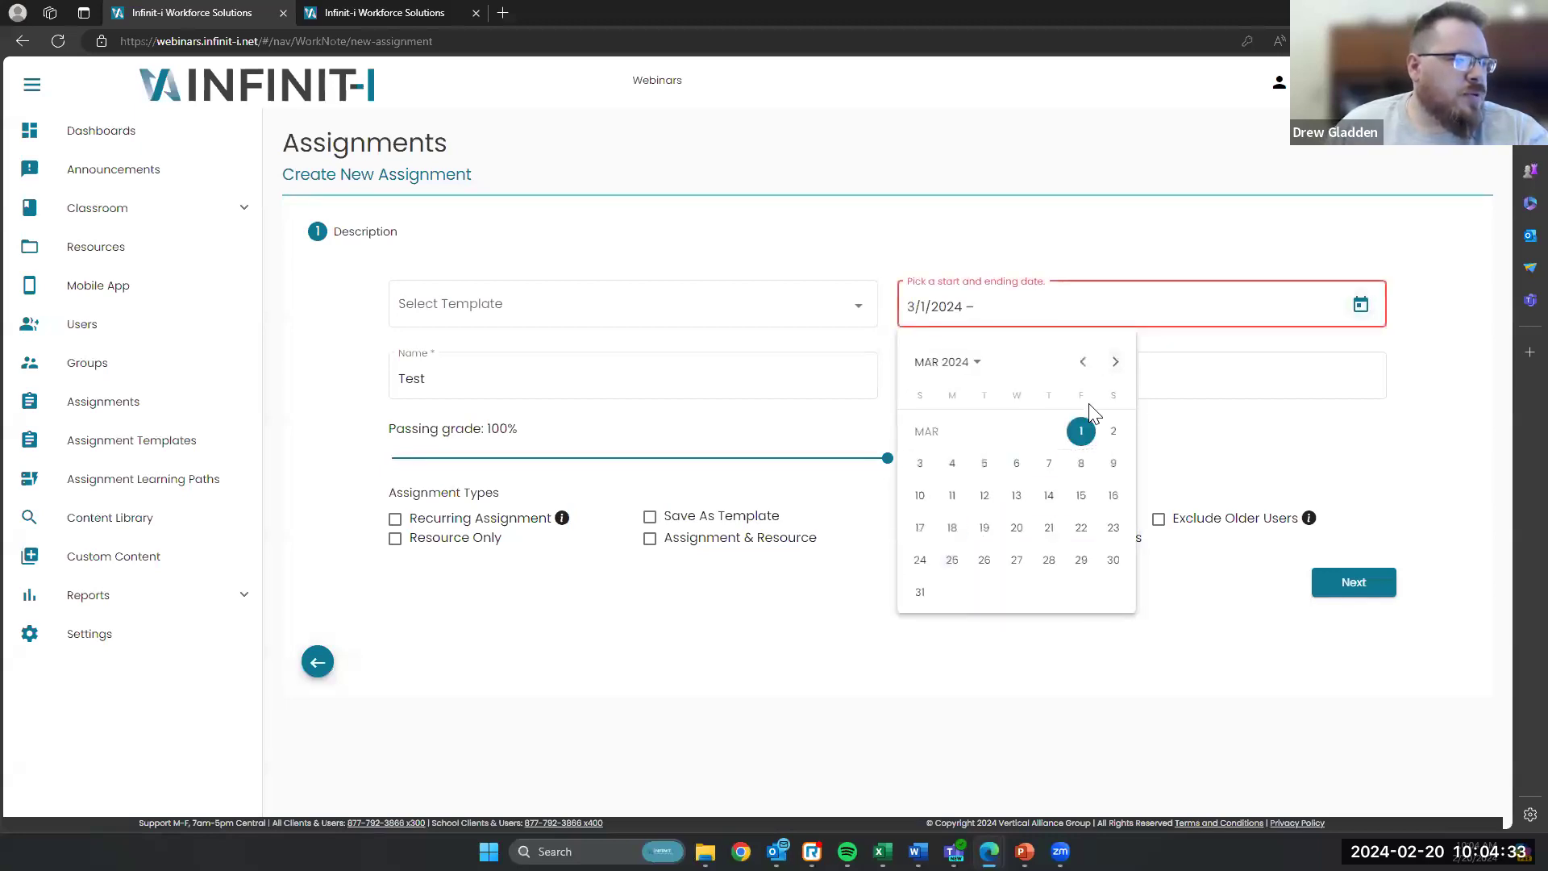
click(1079, 562)
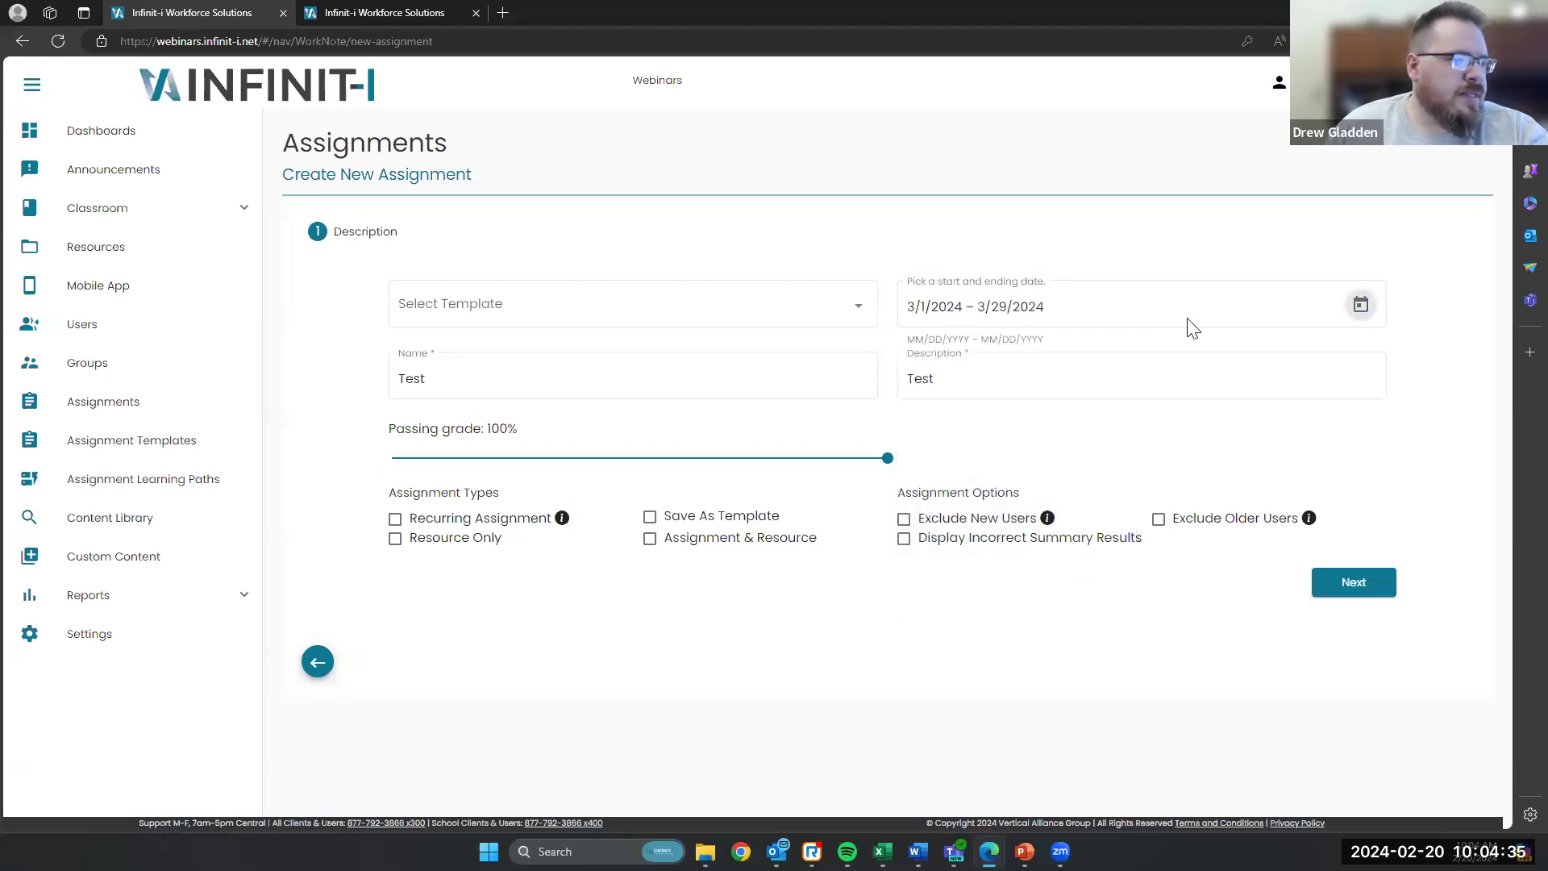
click(1056, 633)
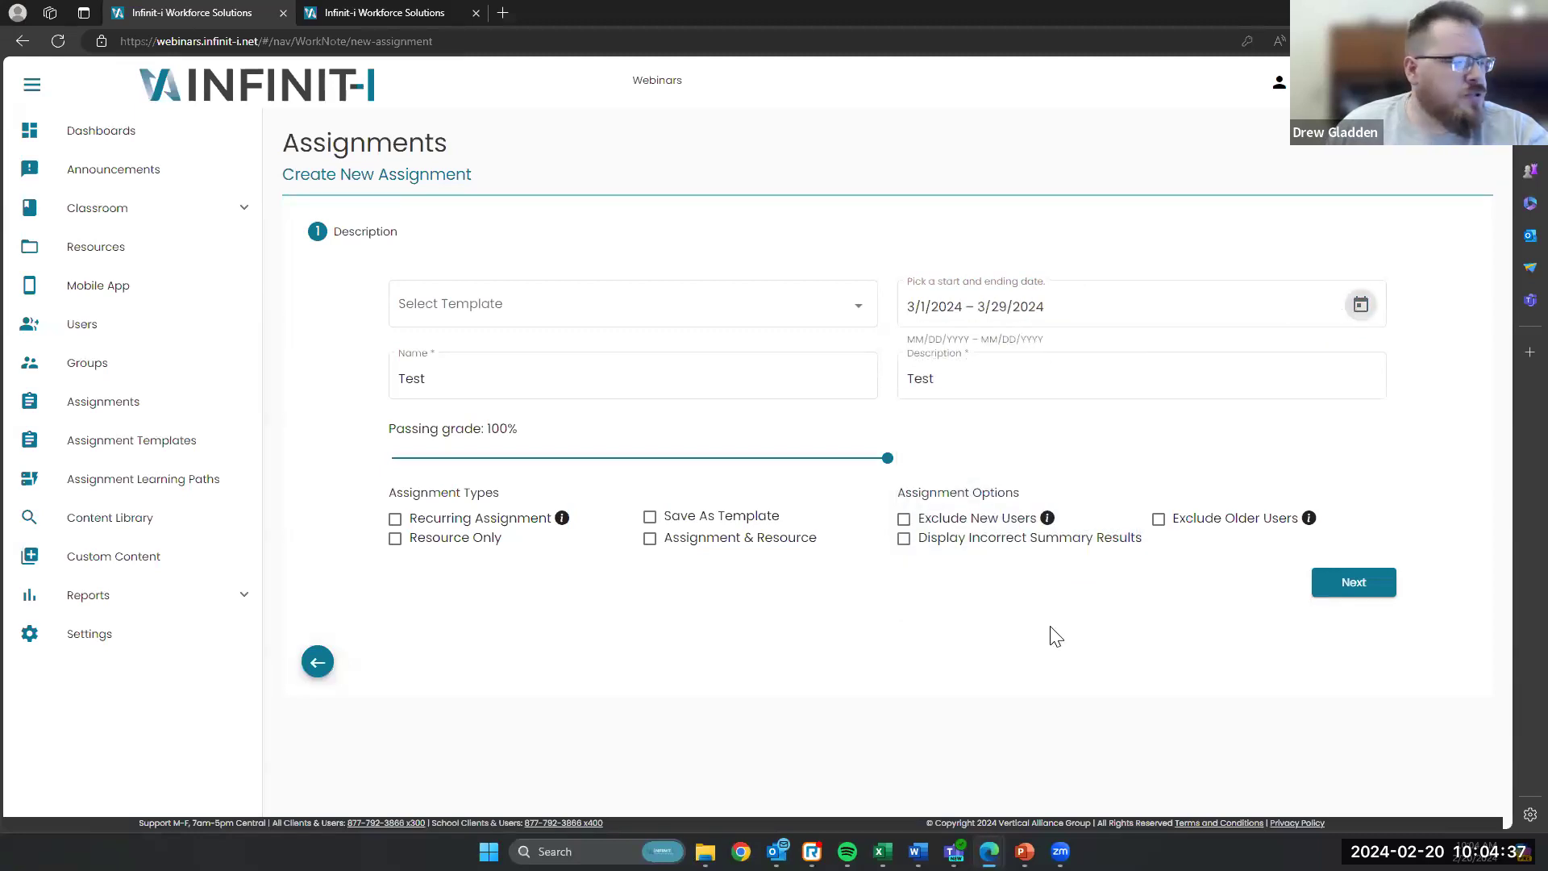
Step: Make it an Assignment & Resource showing incorrect summary results, and continue to content
click(650, 540)
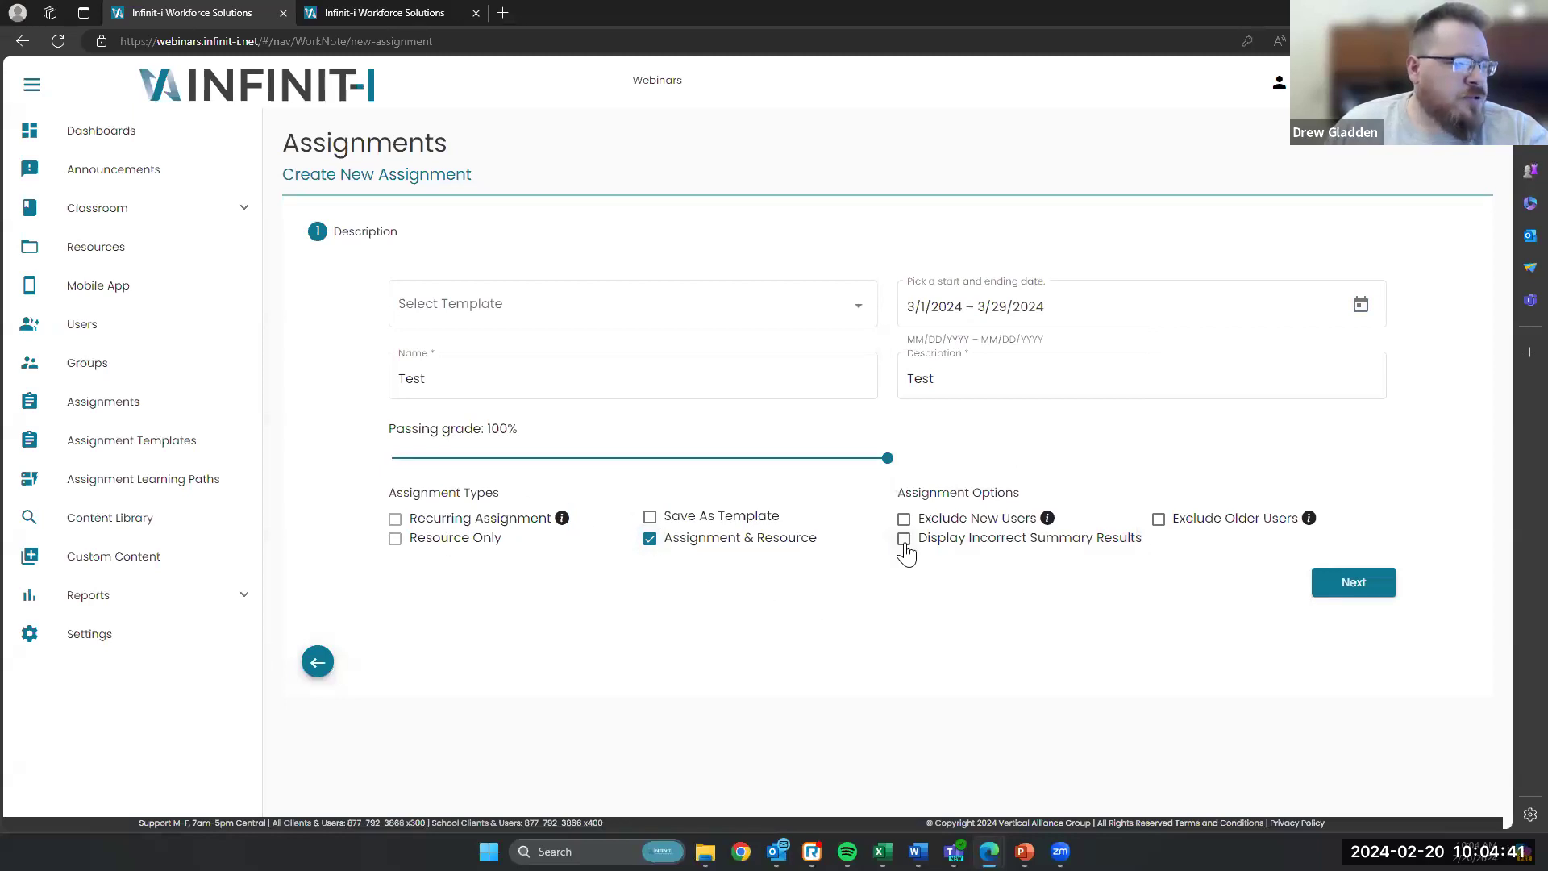
click(968, 538)
click(1355, 584)
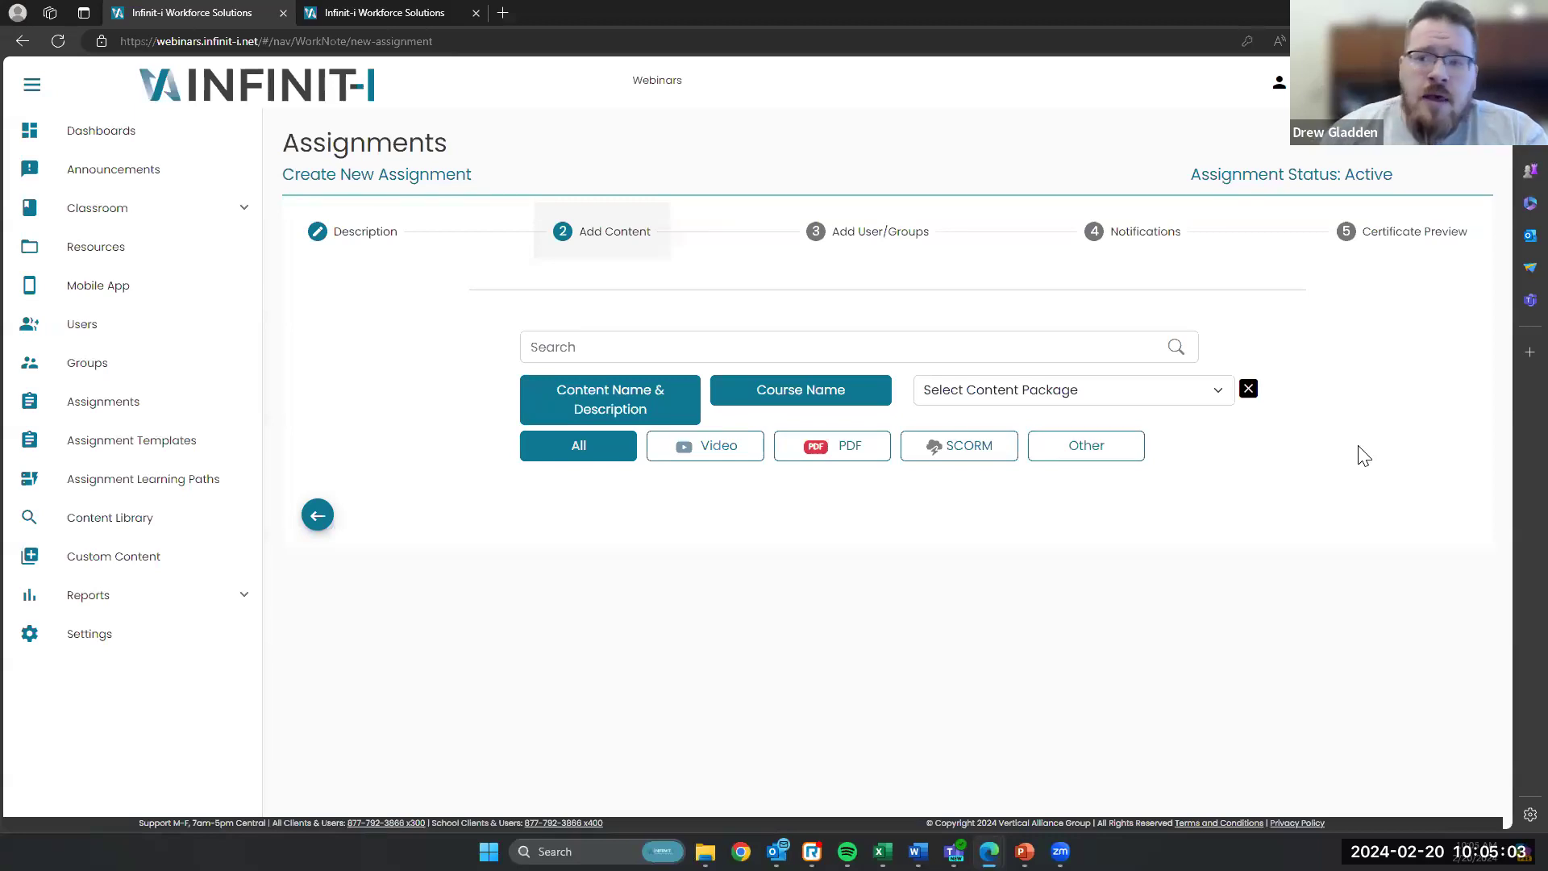
Step: Search the content library for 'work zones'
click(690, 347)
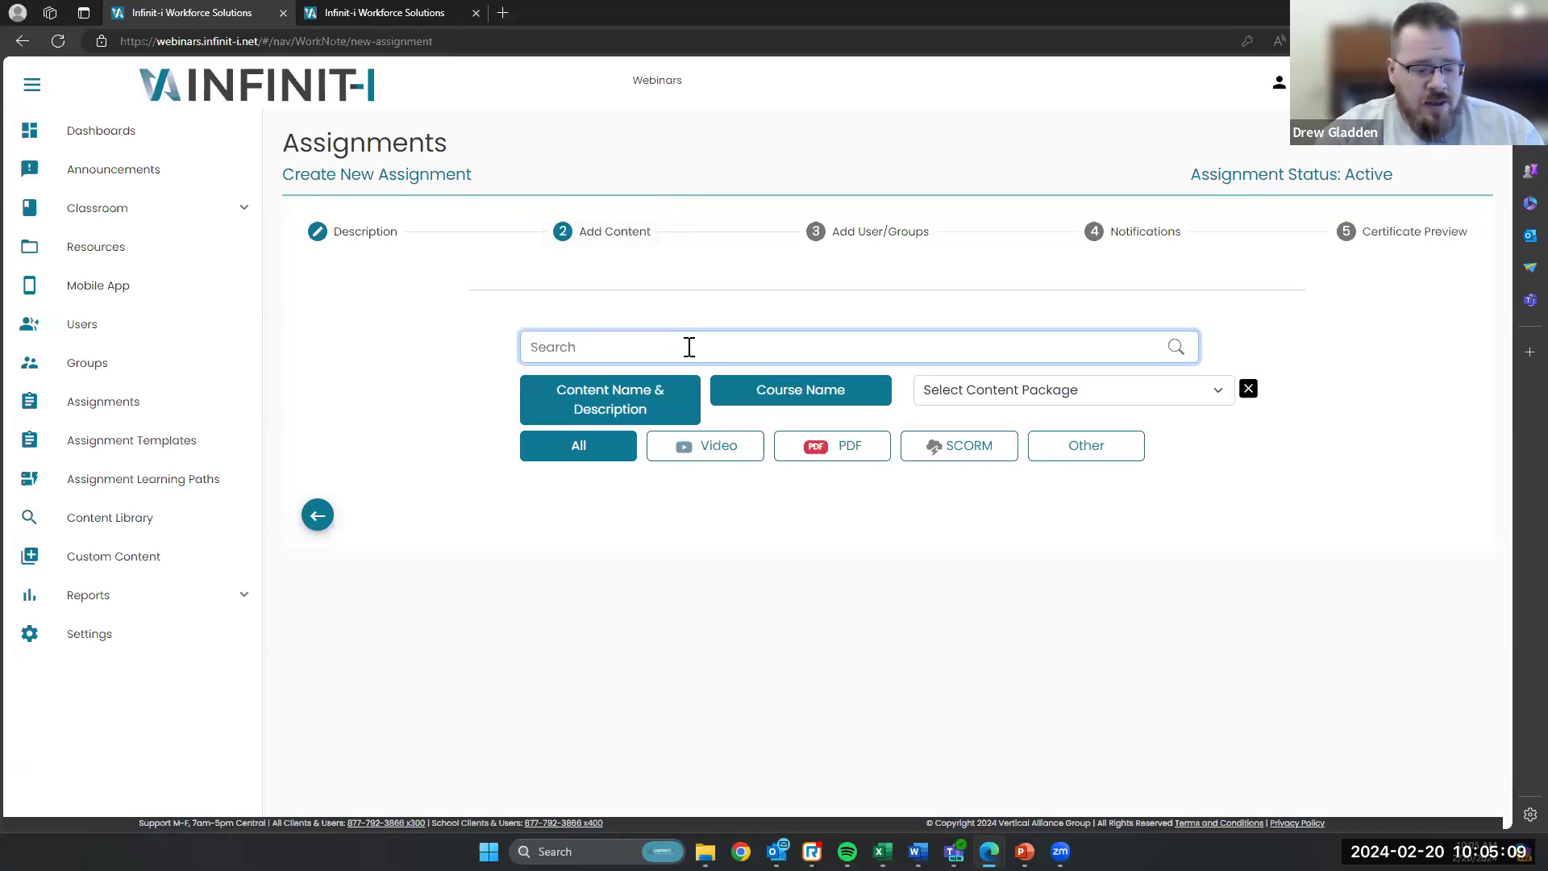
text(work zoen)
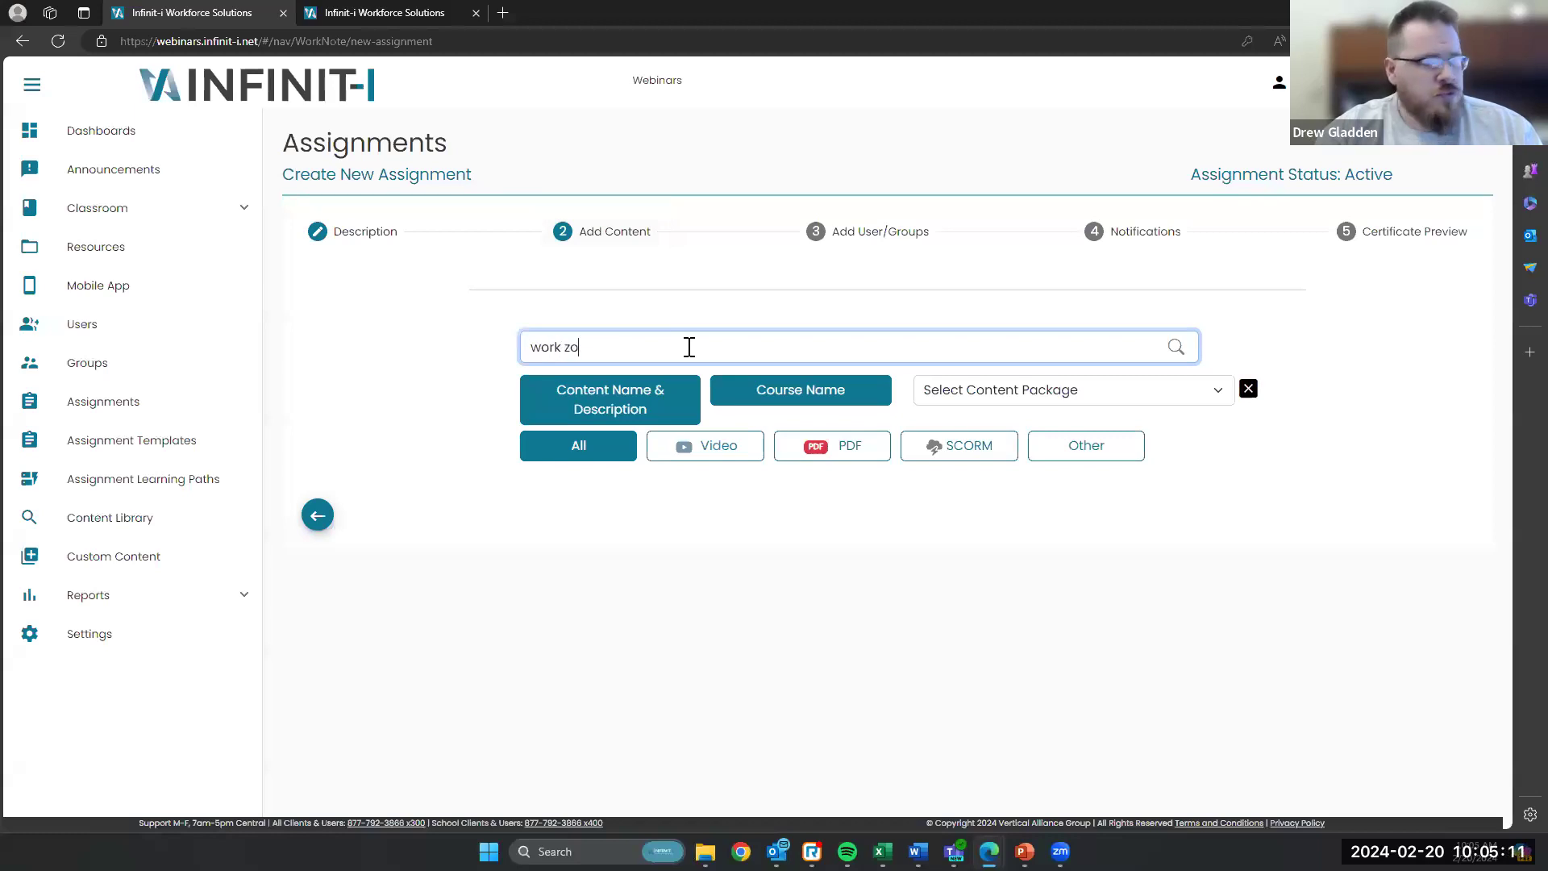
key(BackSpace)
key(BackSpace)
text(nes)
key(Return)
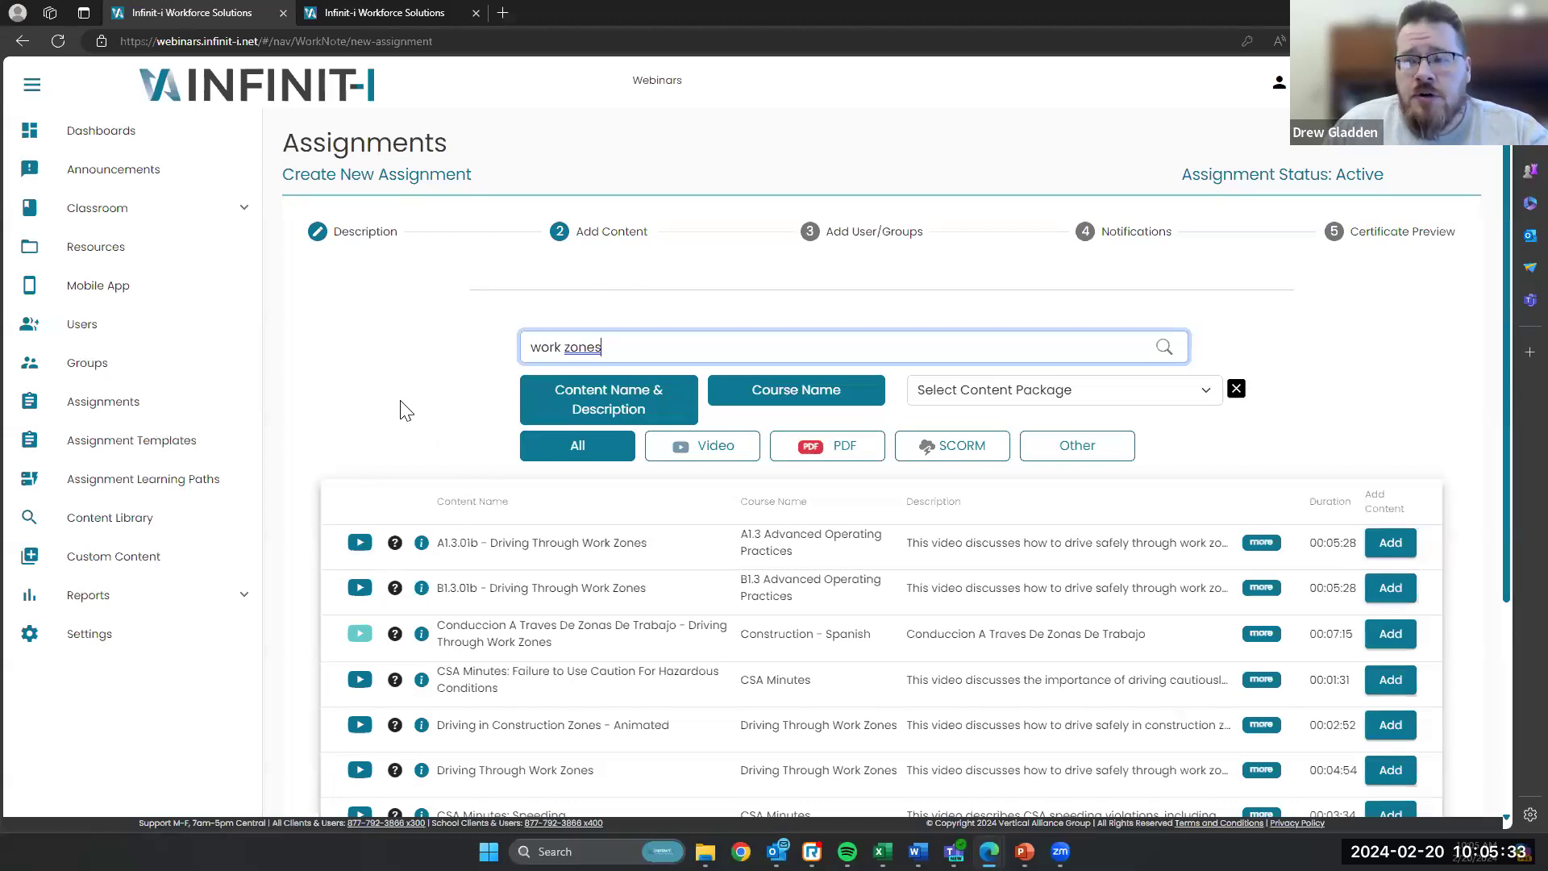
click(359, 547)
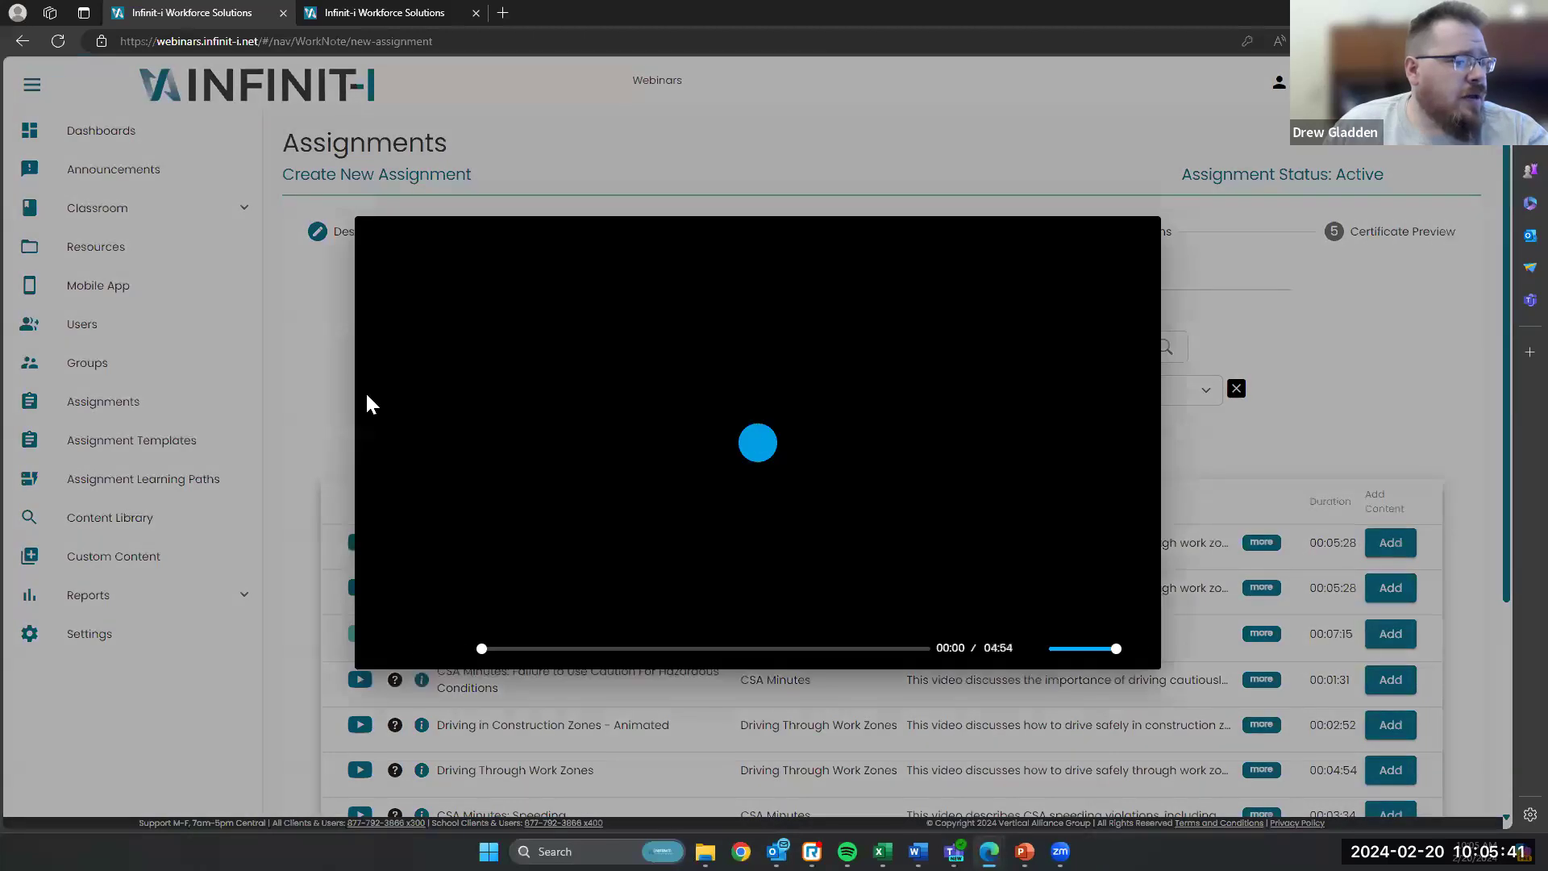
click(758, 445)
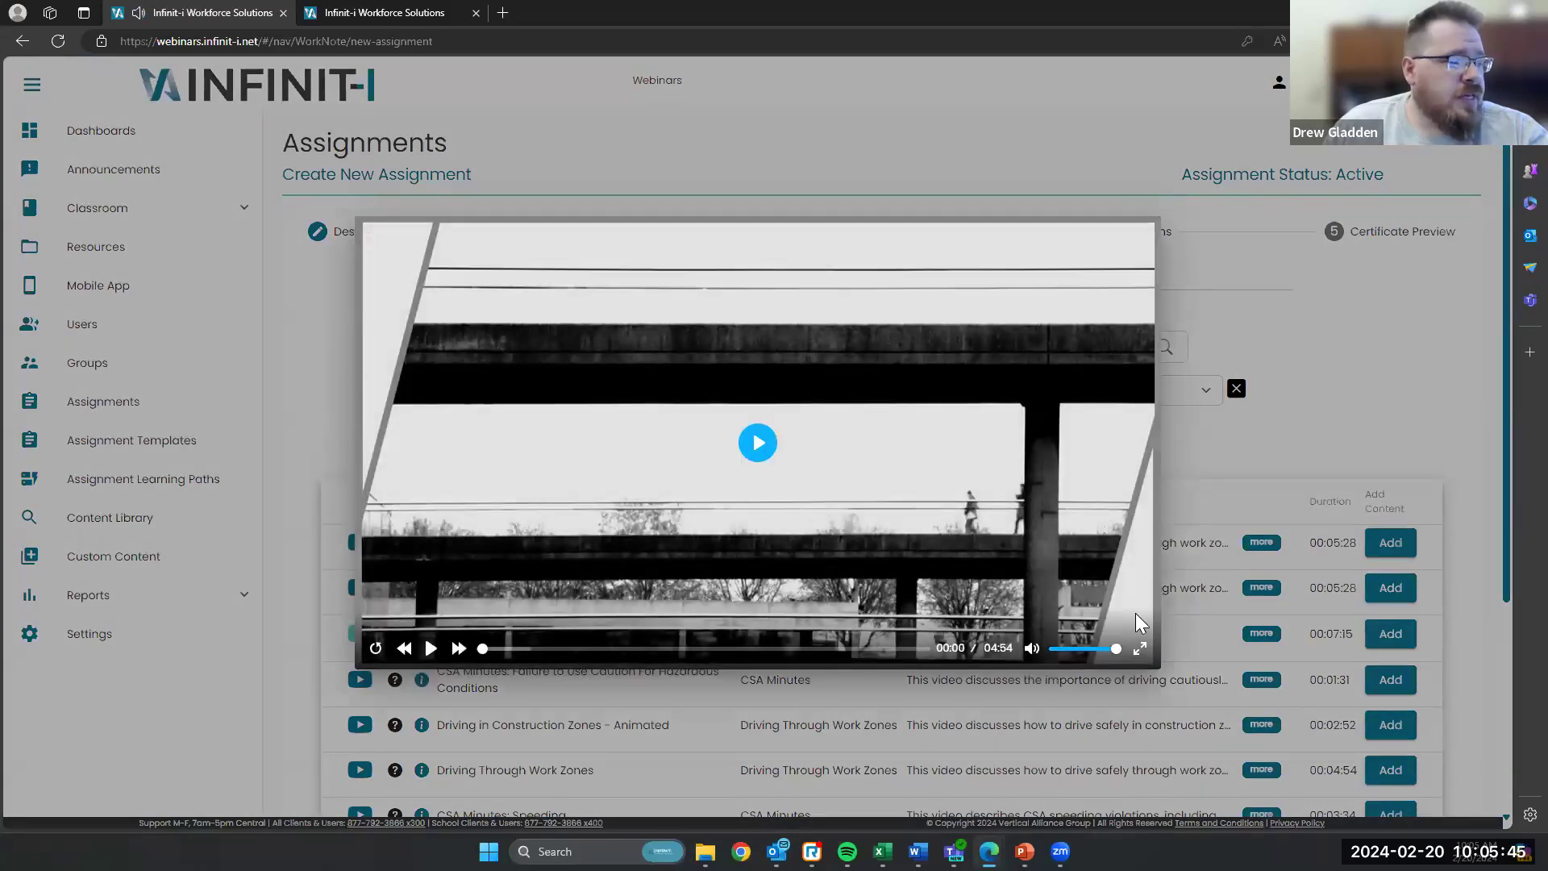
click(1274, 431)
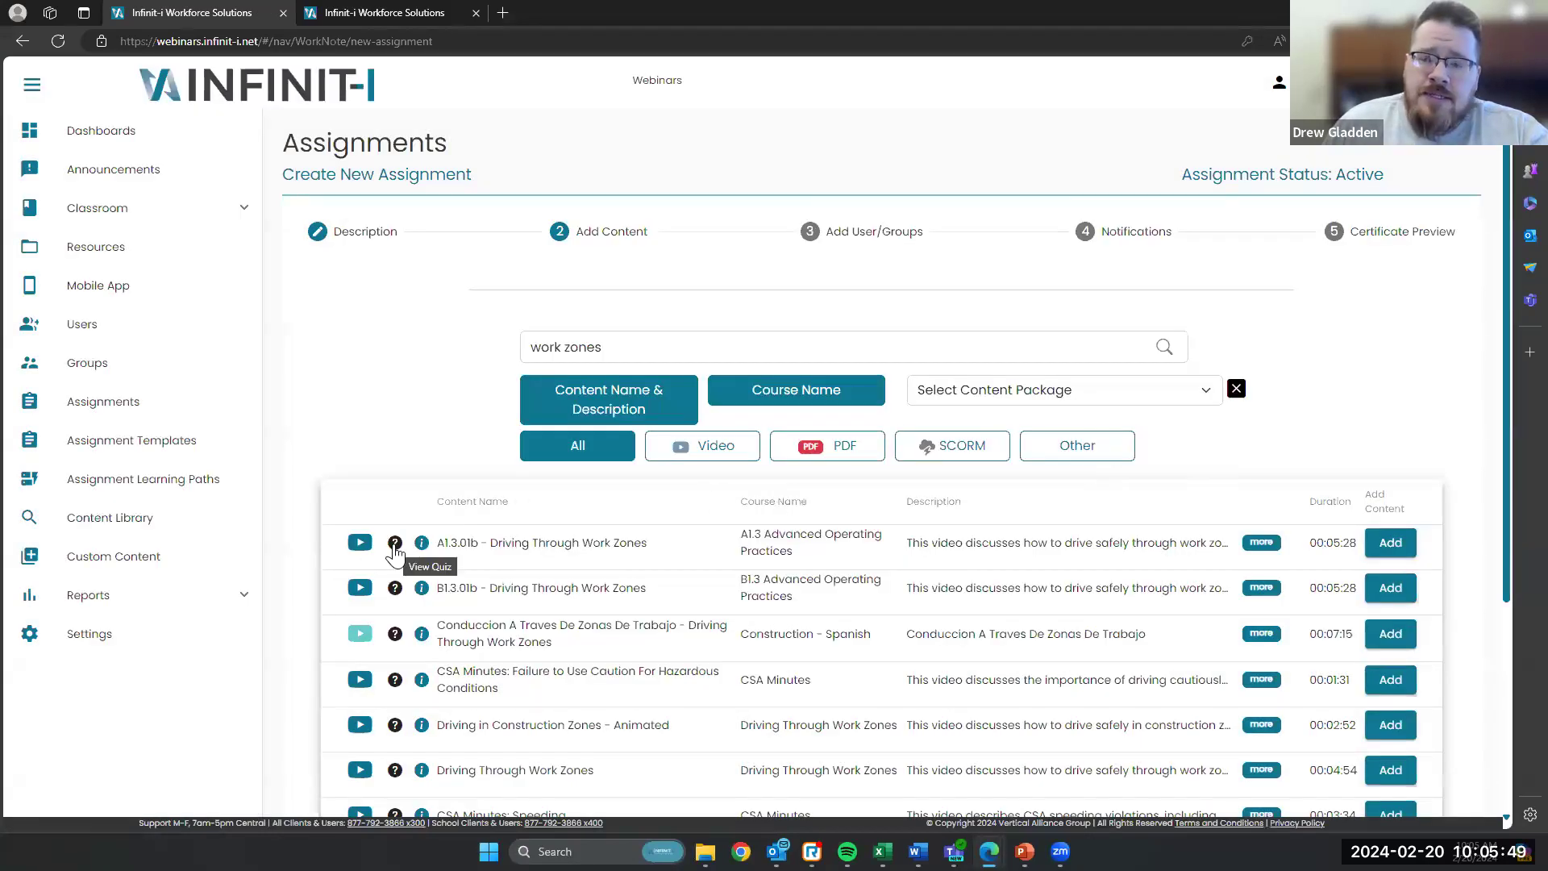
click(394, 545)
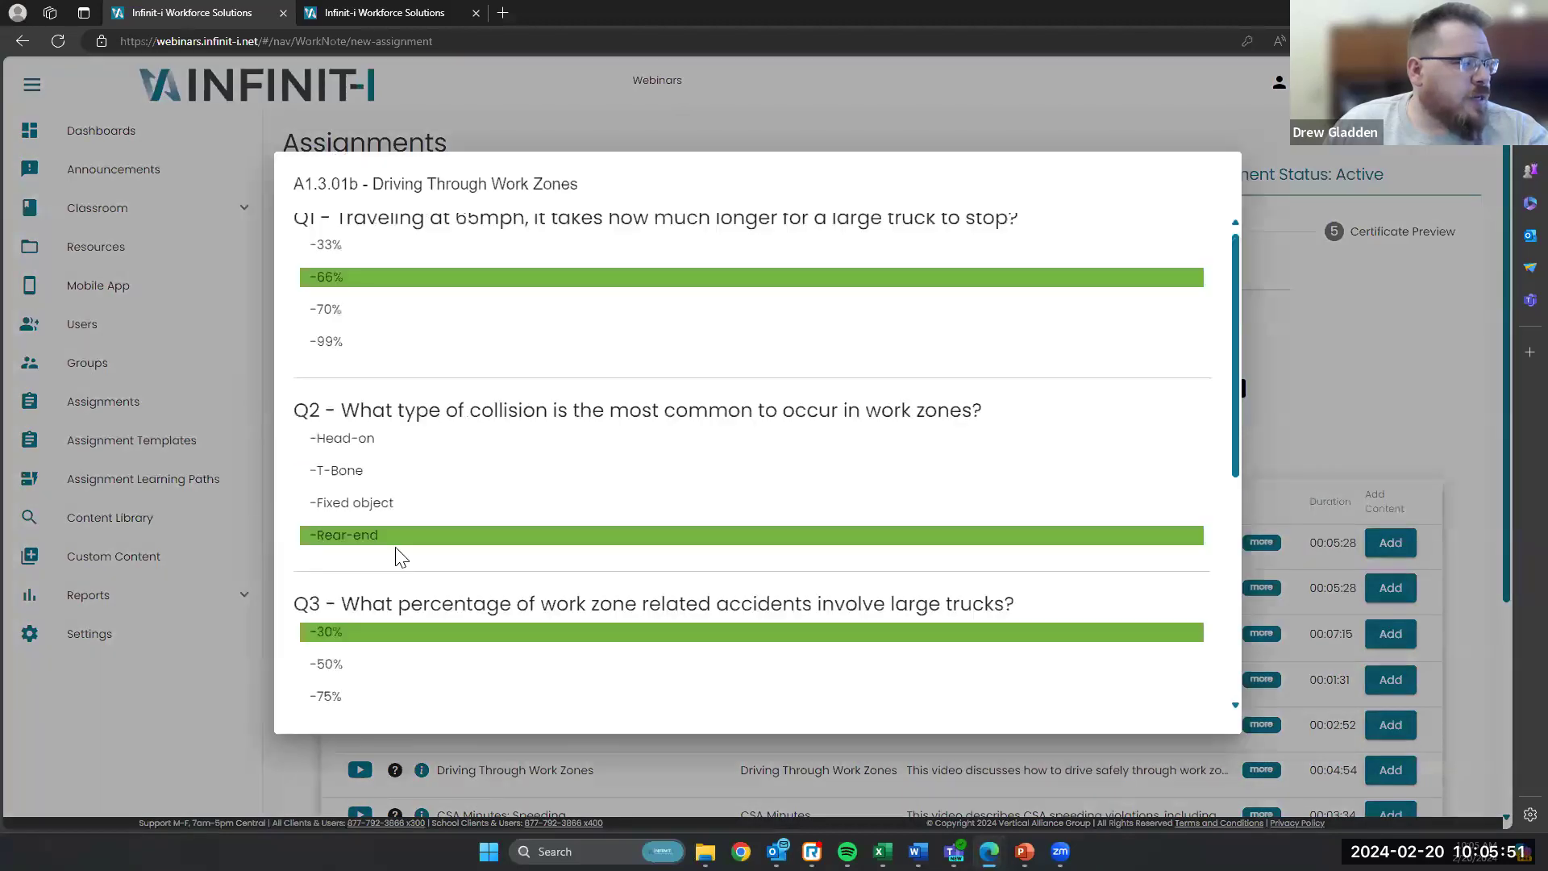
scroll(542, 391, up, 1)
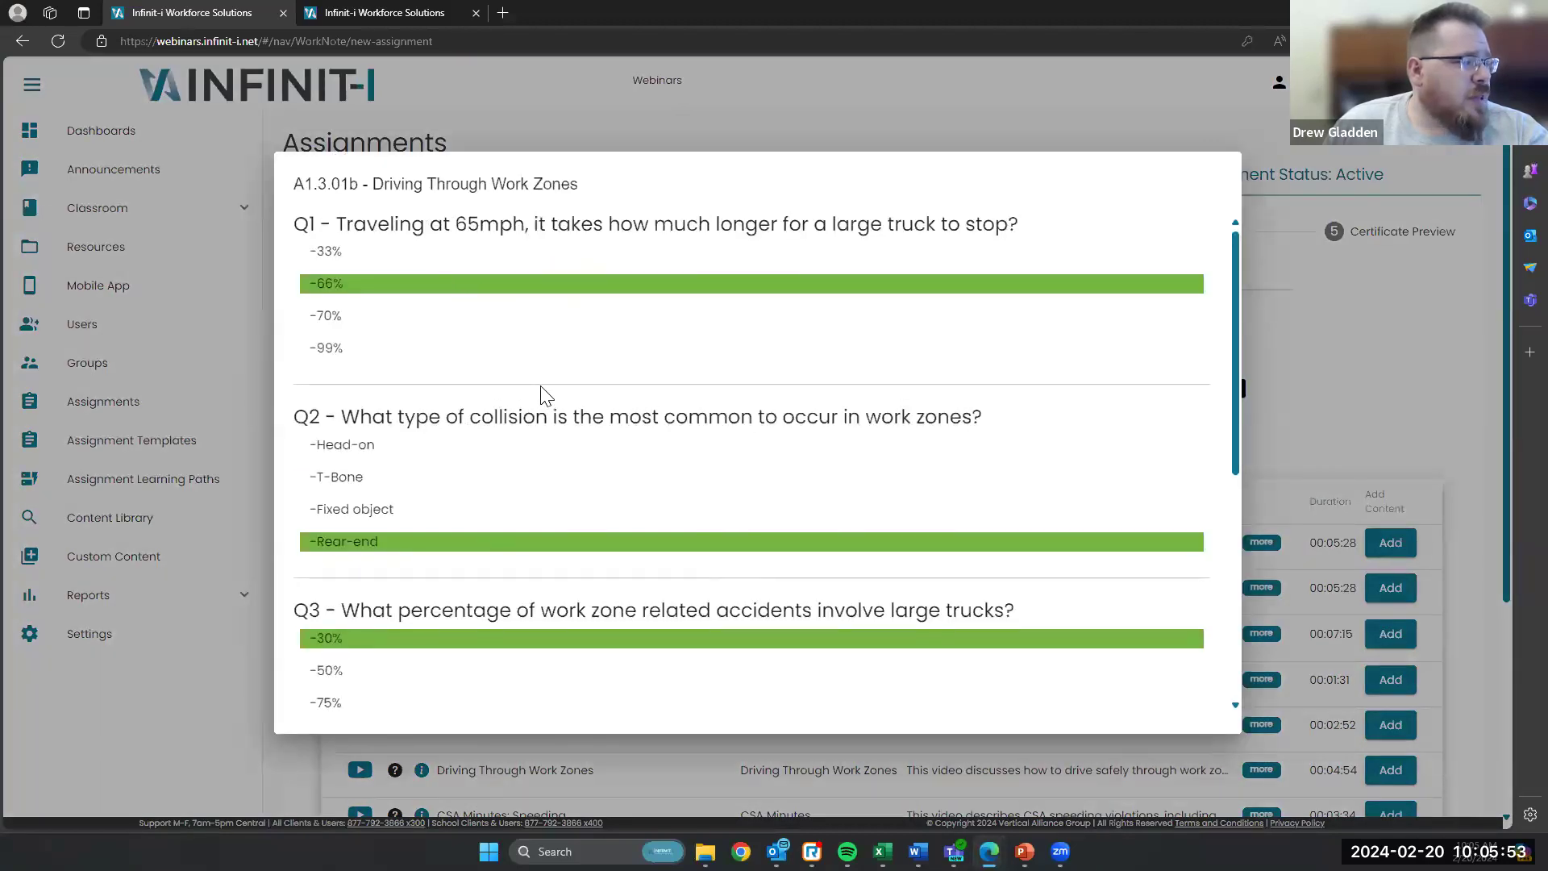
scroll(543, 387, down, 6)
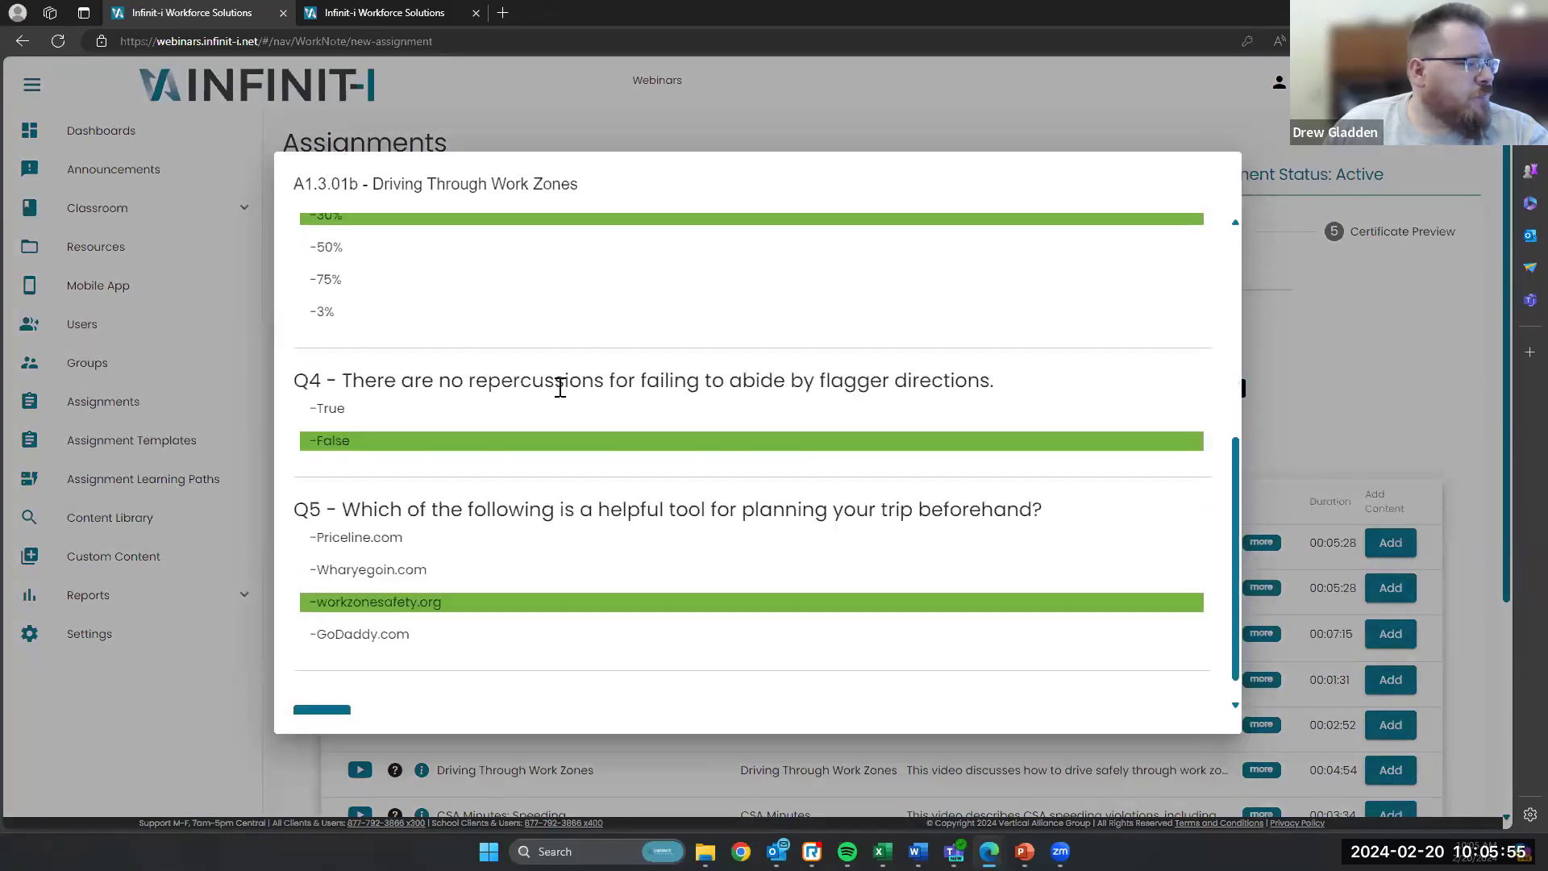
click(327, 691)
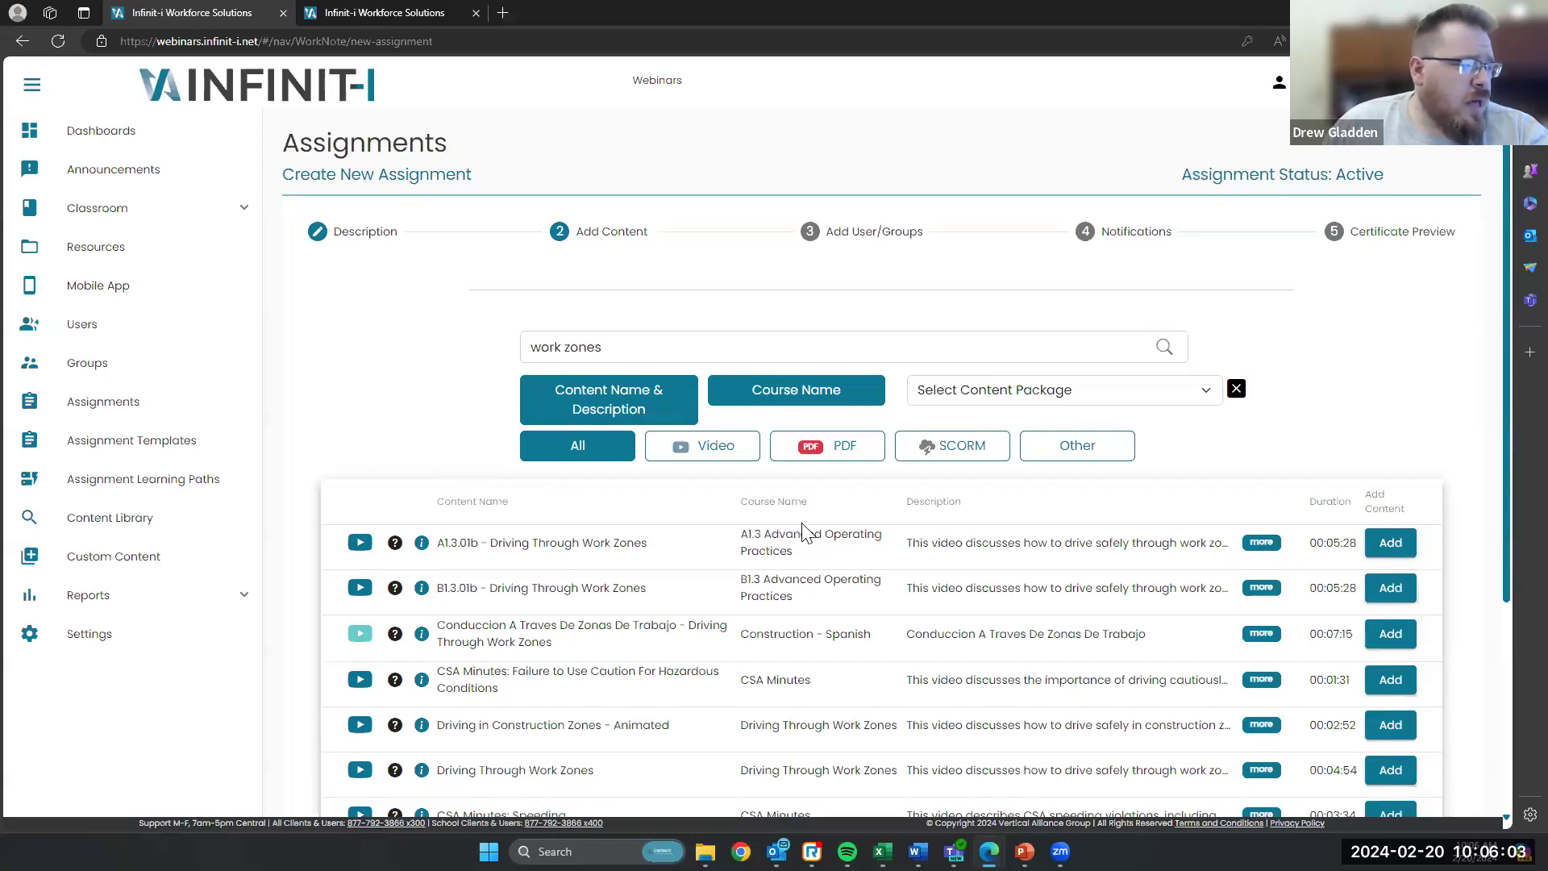
Step: Add the A1.3.01b - Driving Through Work Zones video and proceed to Add User/Groups
click(1395, 553)
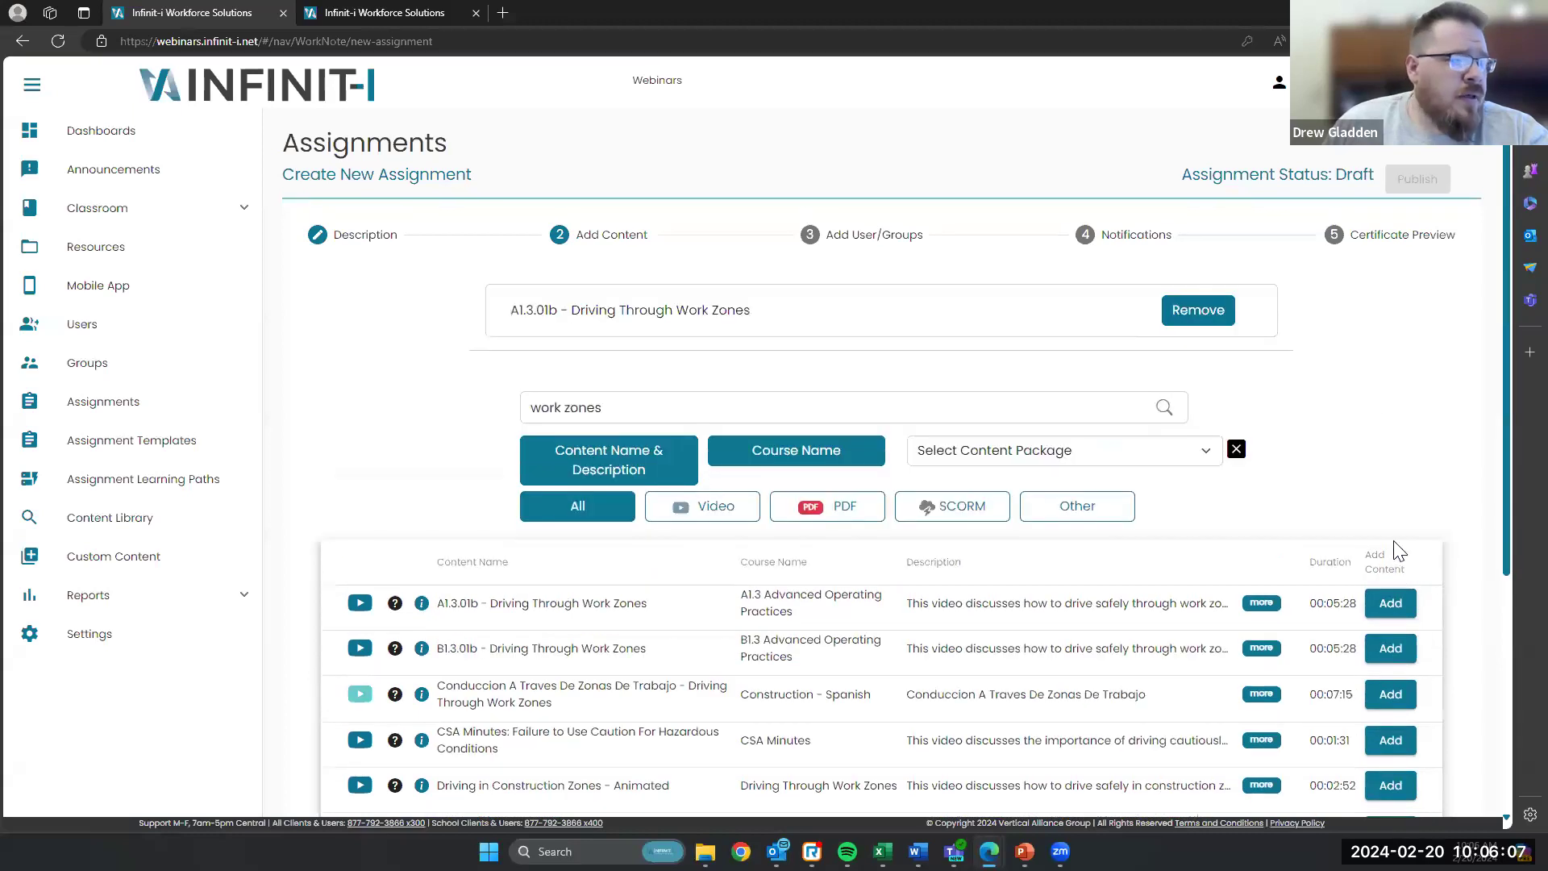
click(1198, 310)
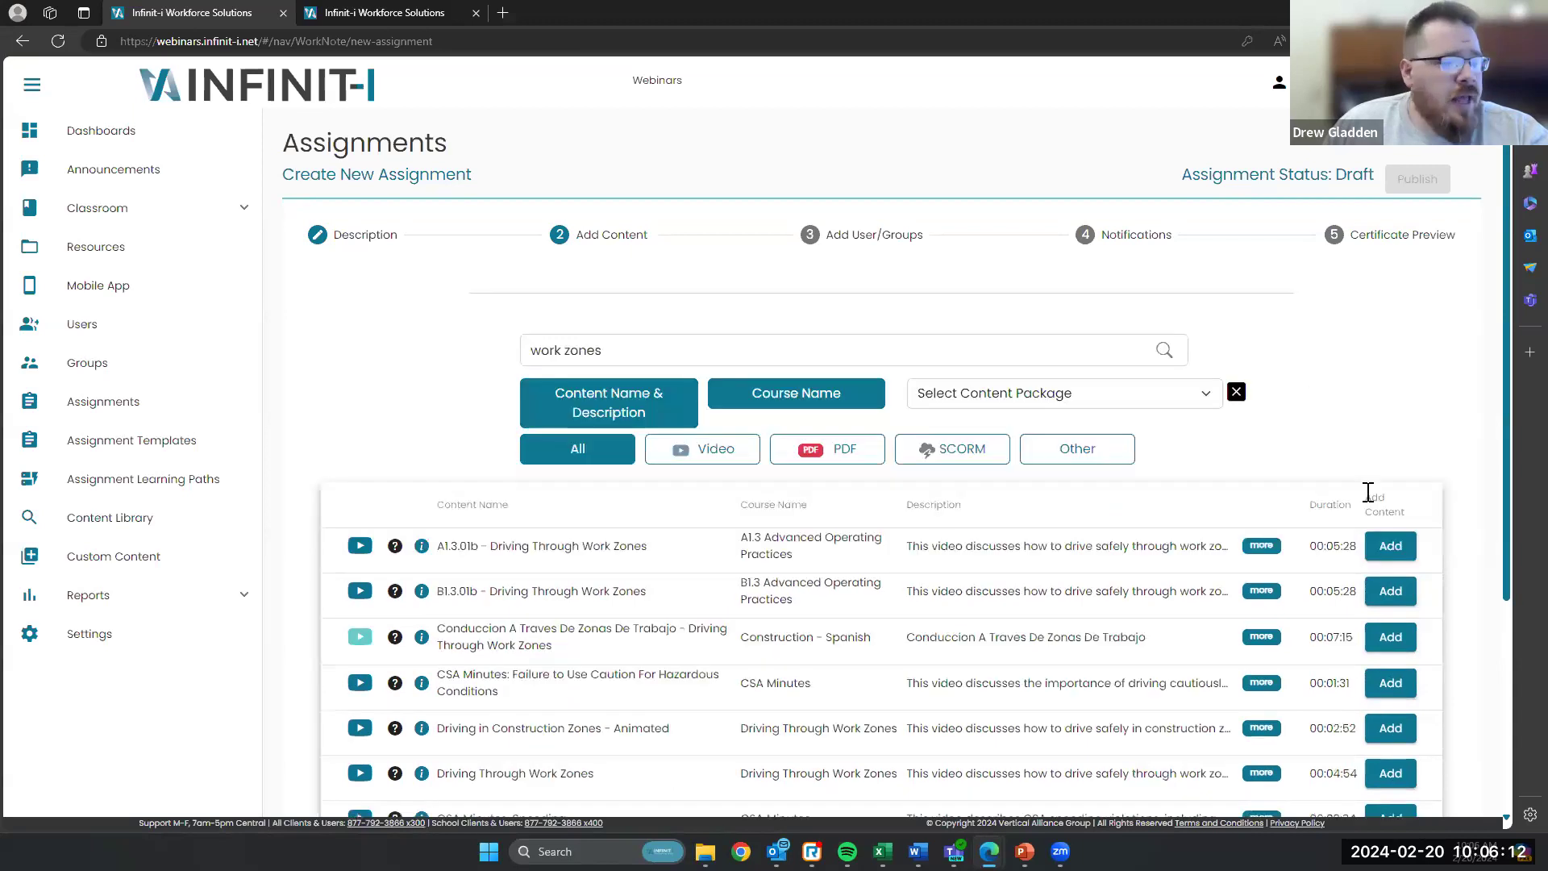
click(1390, 546)
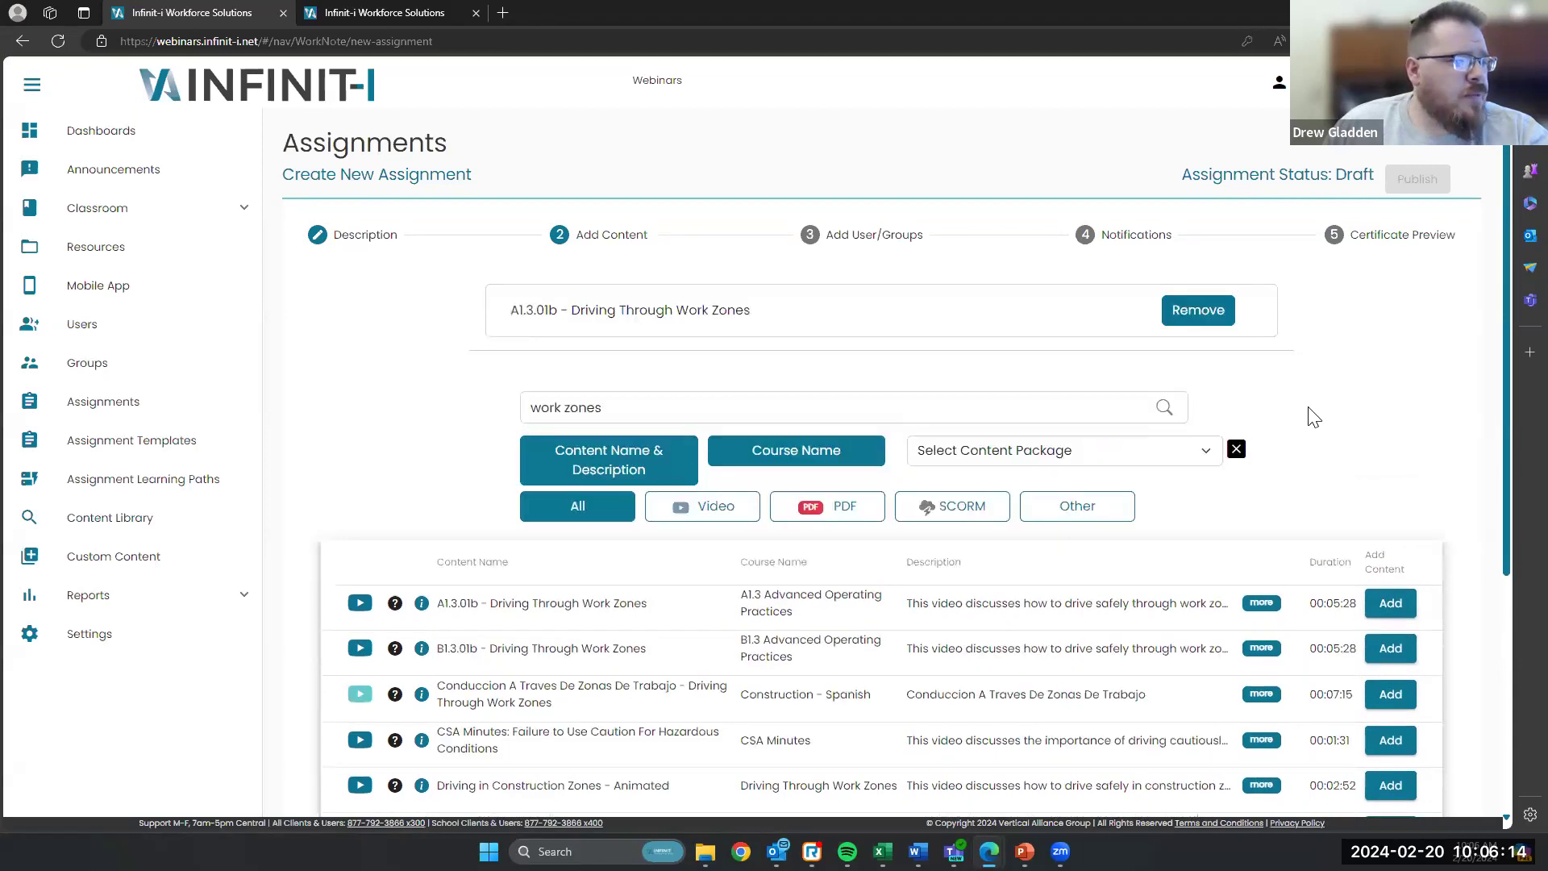
click(861, 248)
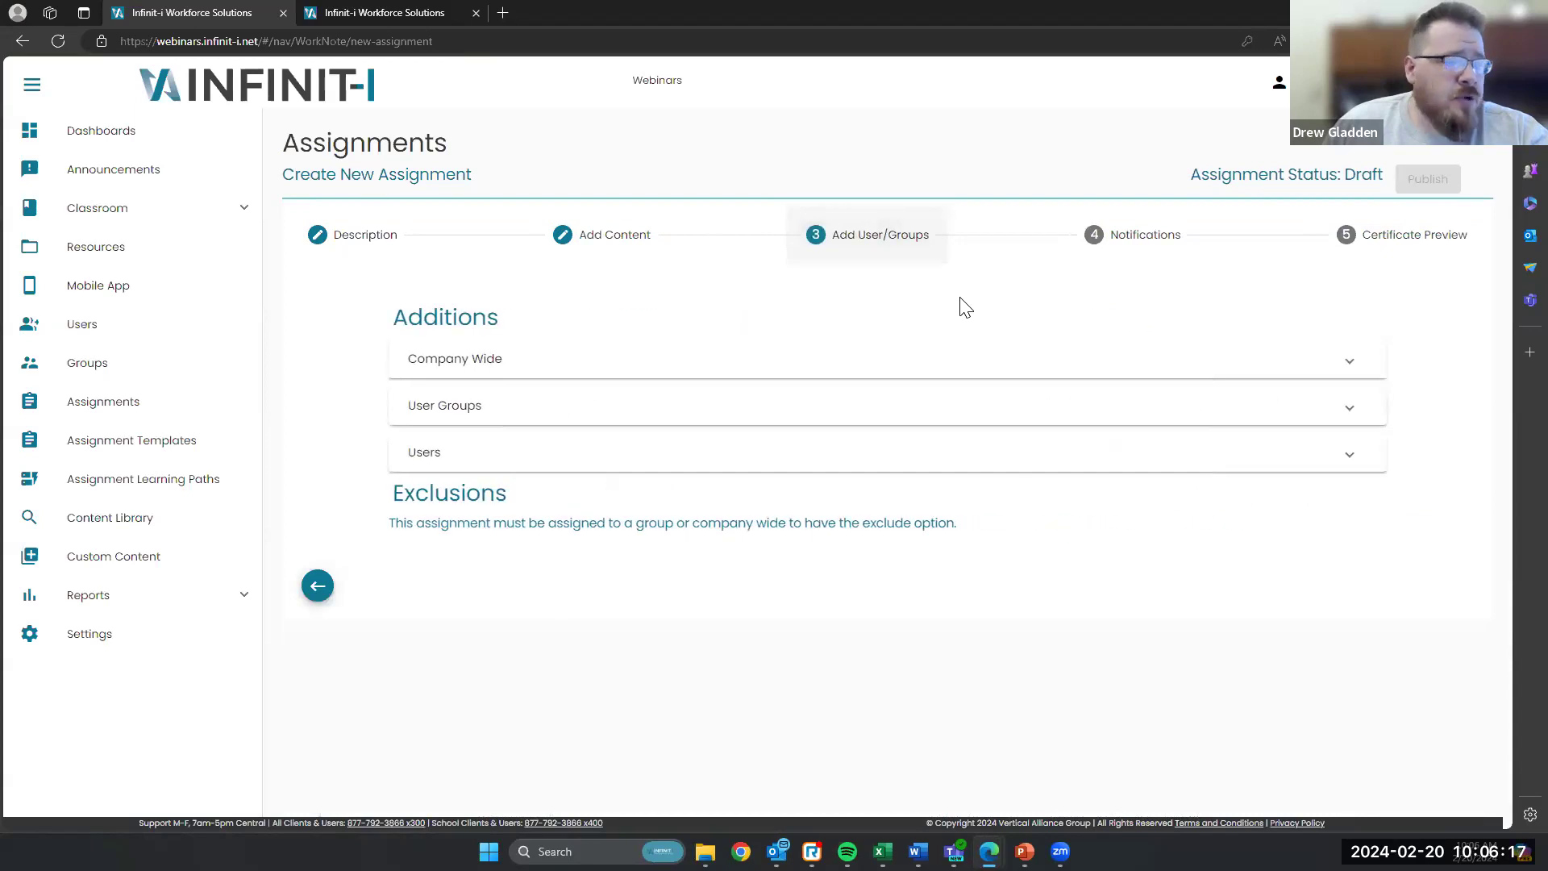
Step: Search the user list by name, add the matching user, and proceed to Notifications
click(637, 453)
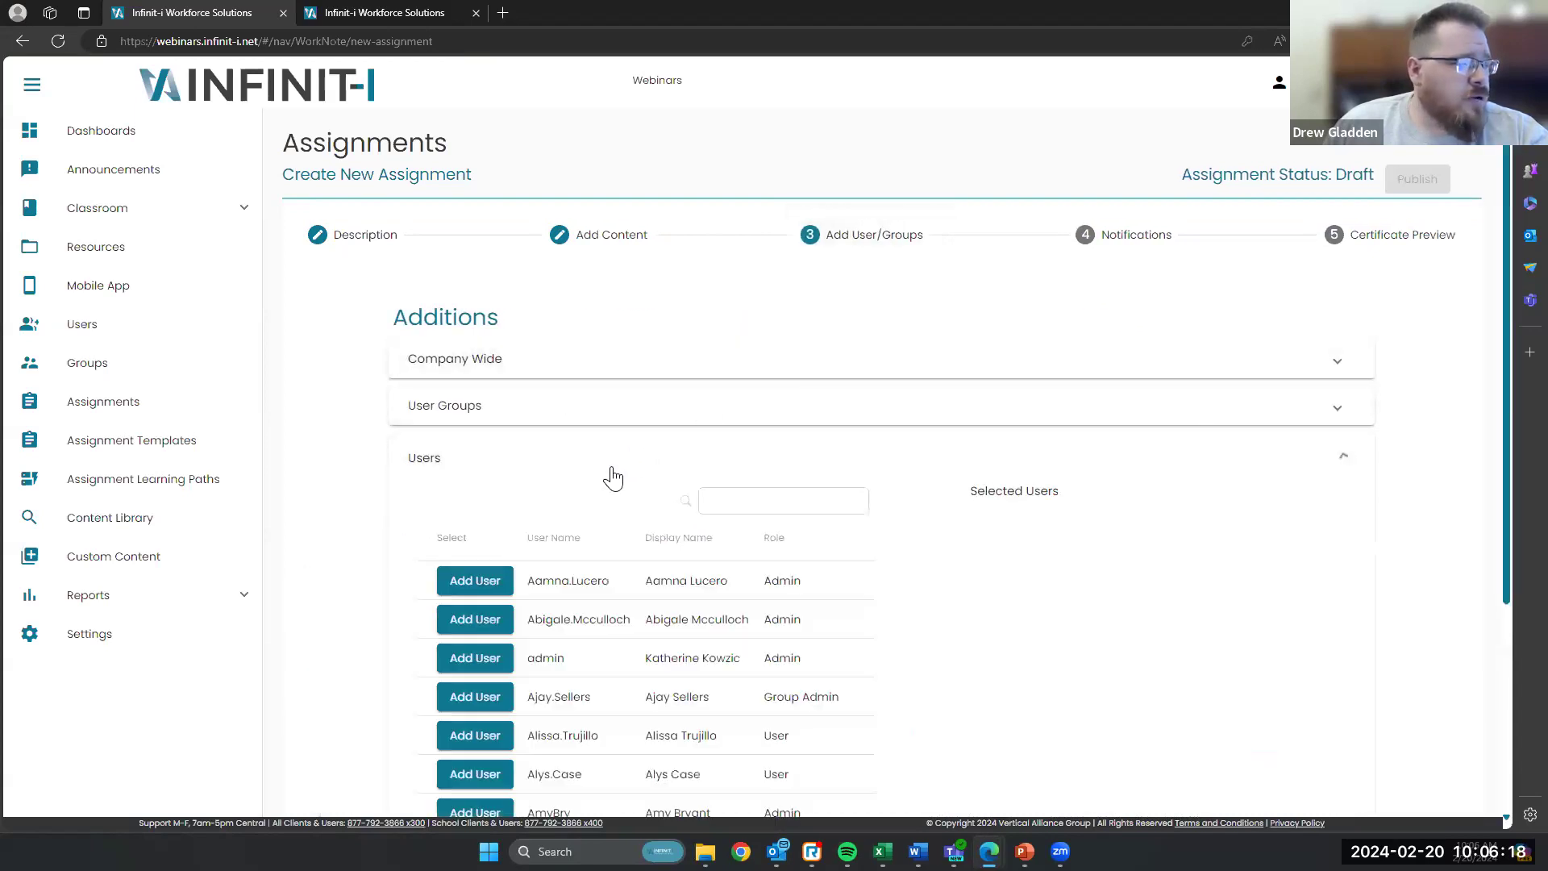
click(749, 502)
text(ben)
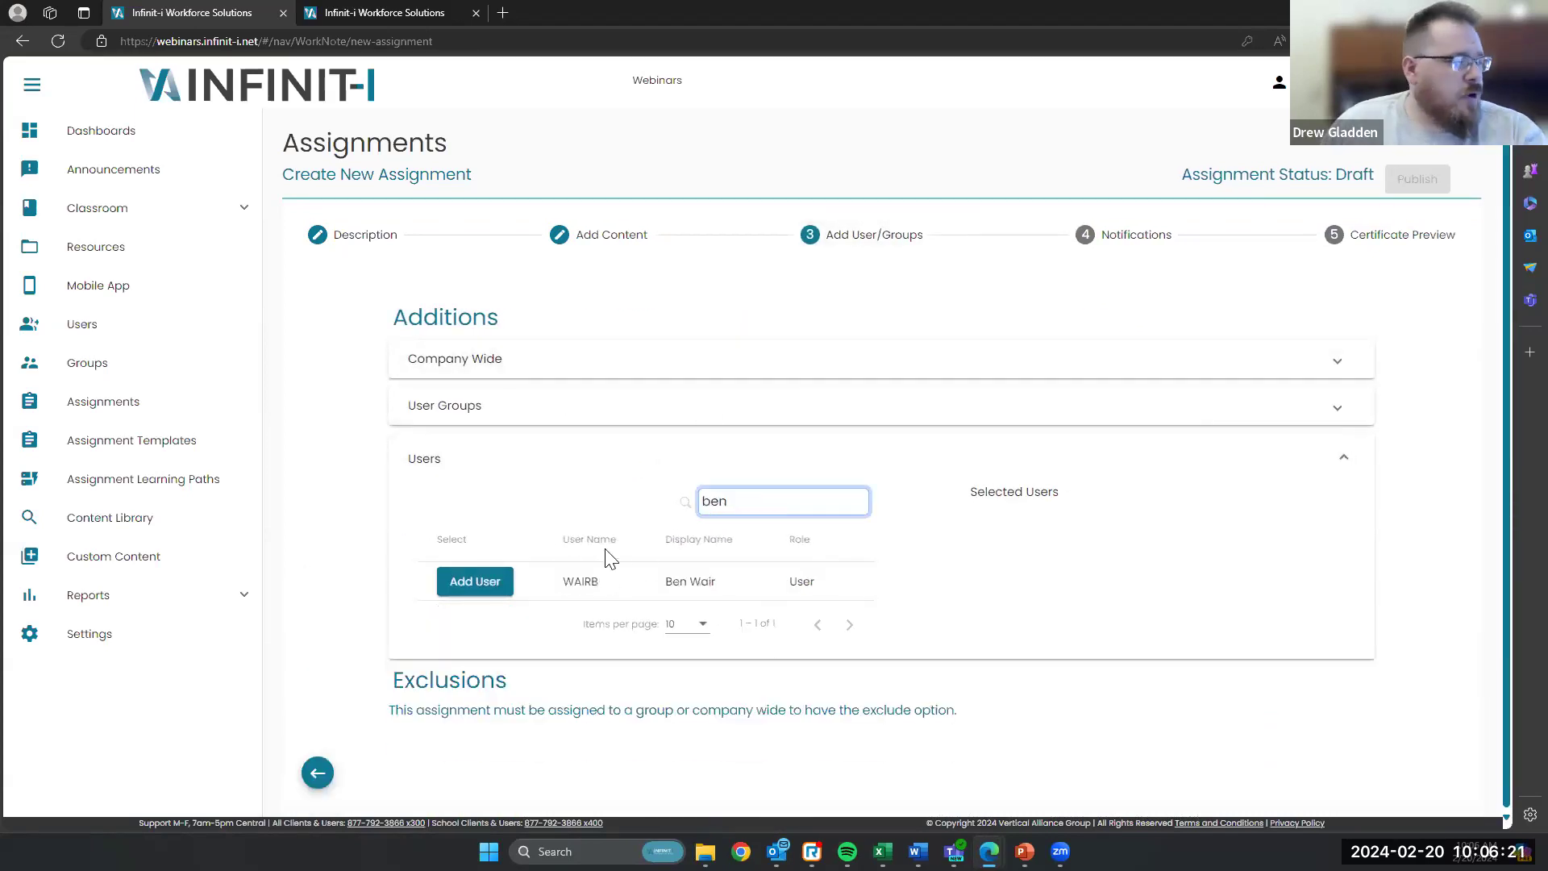
click(482, 587)
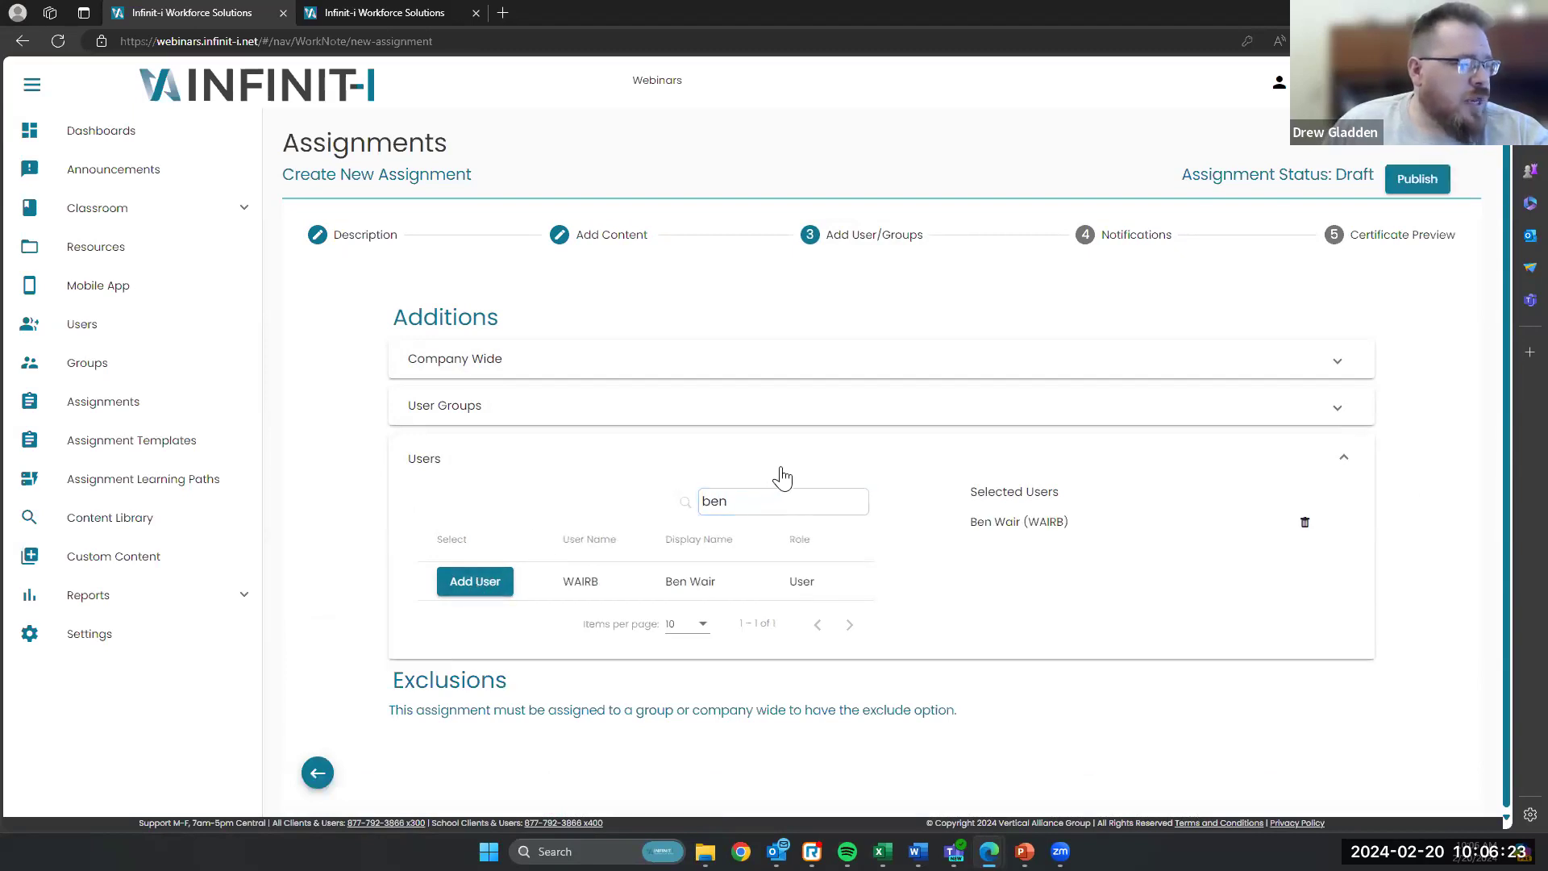
click(1136, 252)
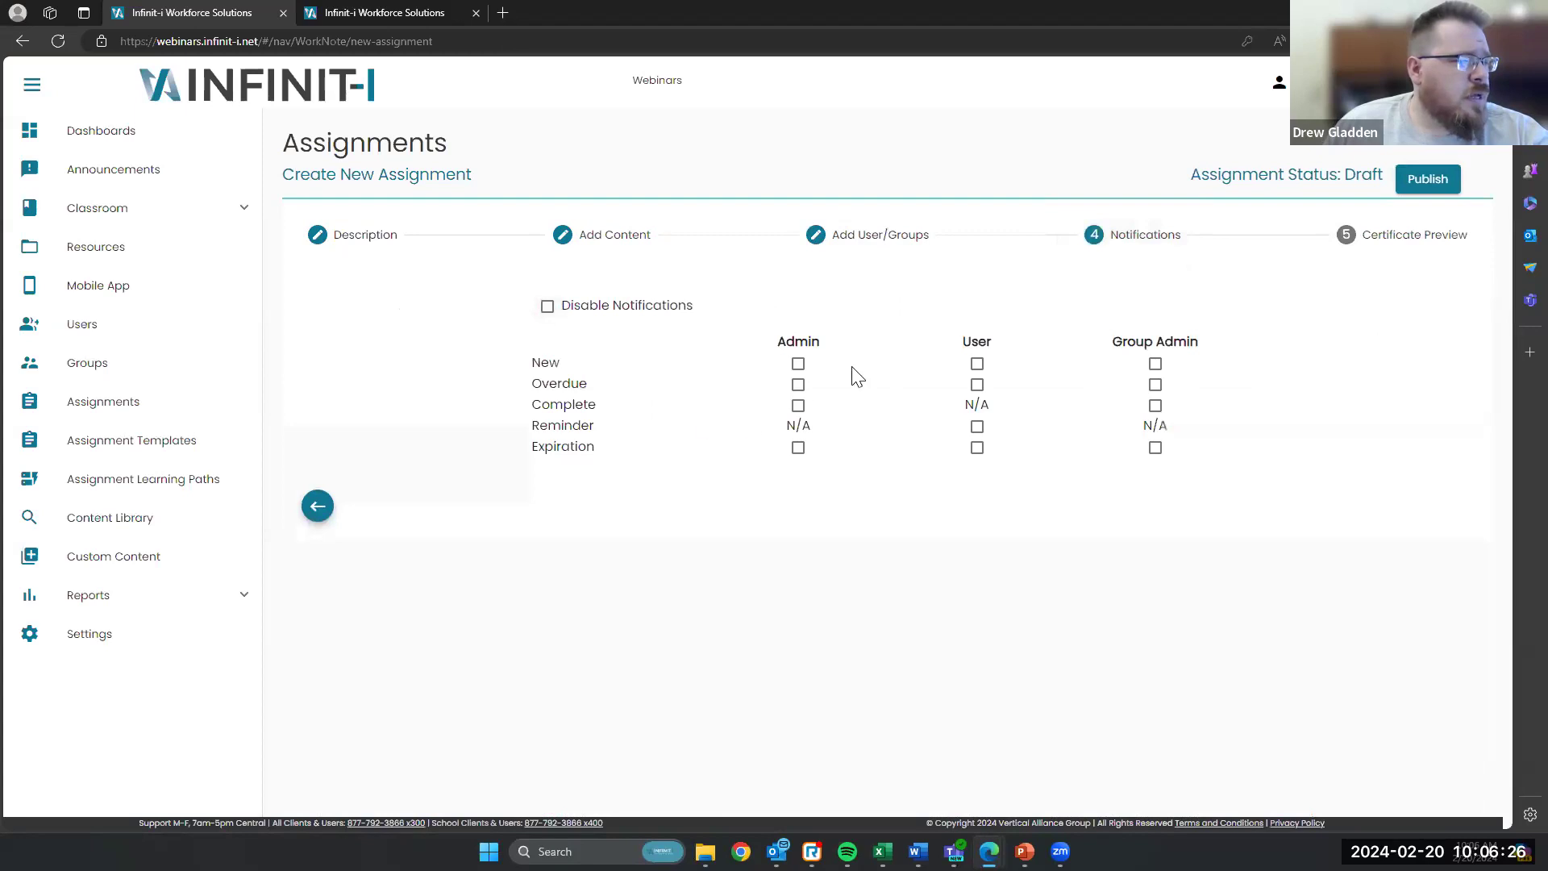
Step: Enable User New and Overdue notifications, preview the certificate, and return to Assignment Management
click(977, 363)
click(977, 384)
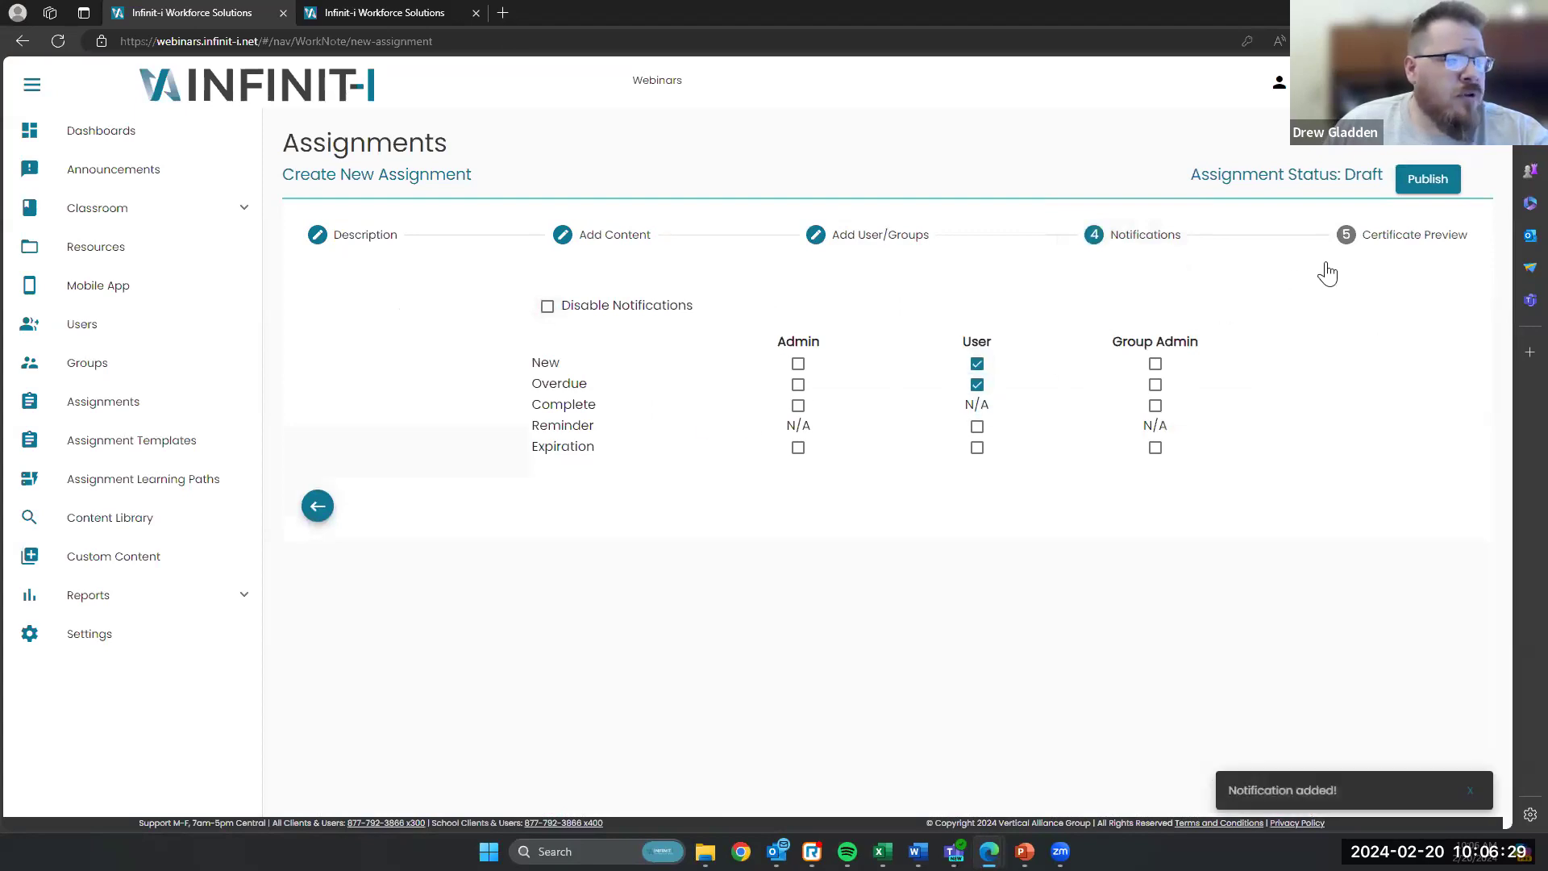
click(1339, 241)
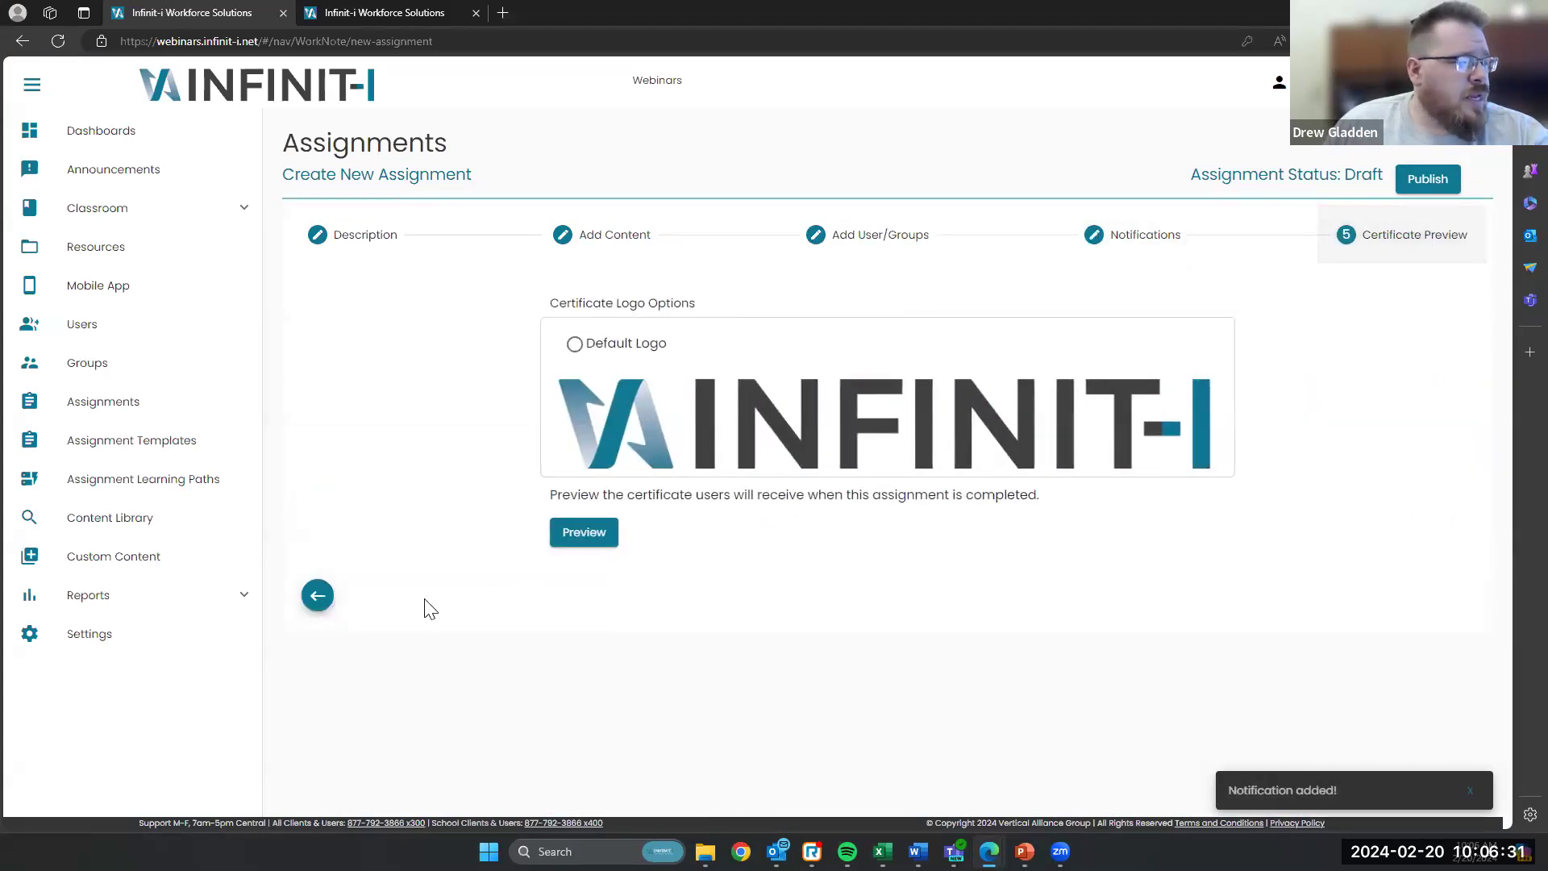
click(318, 597)
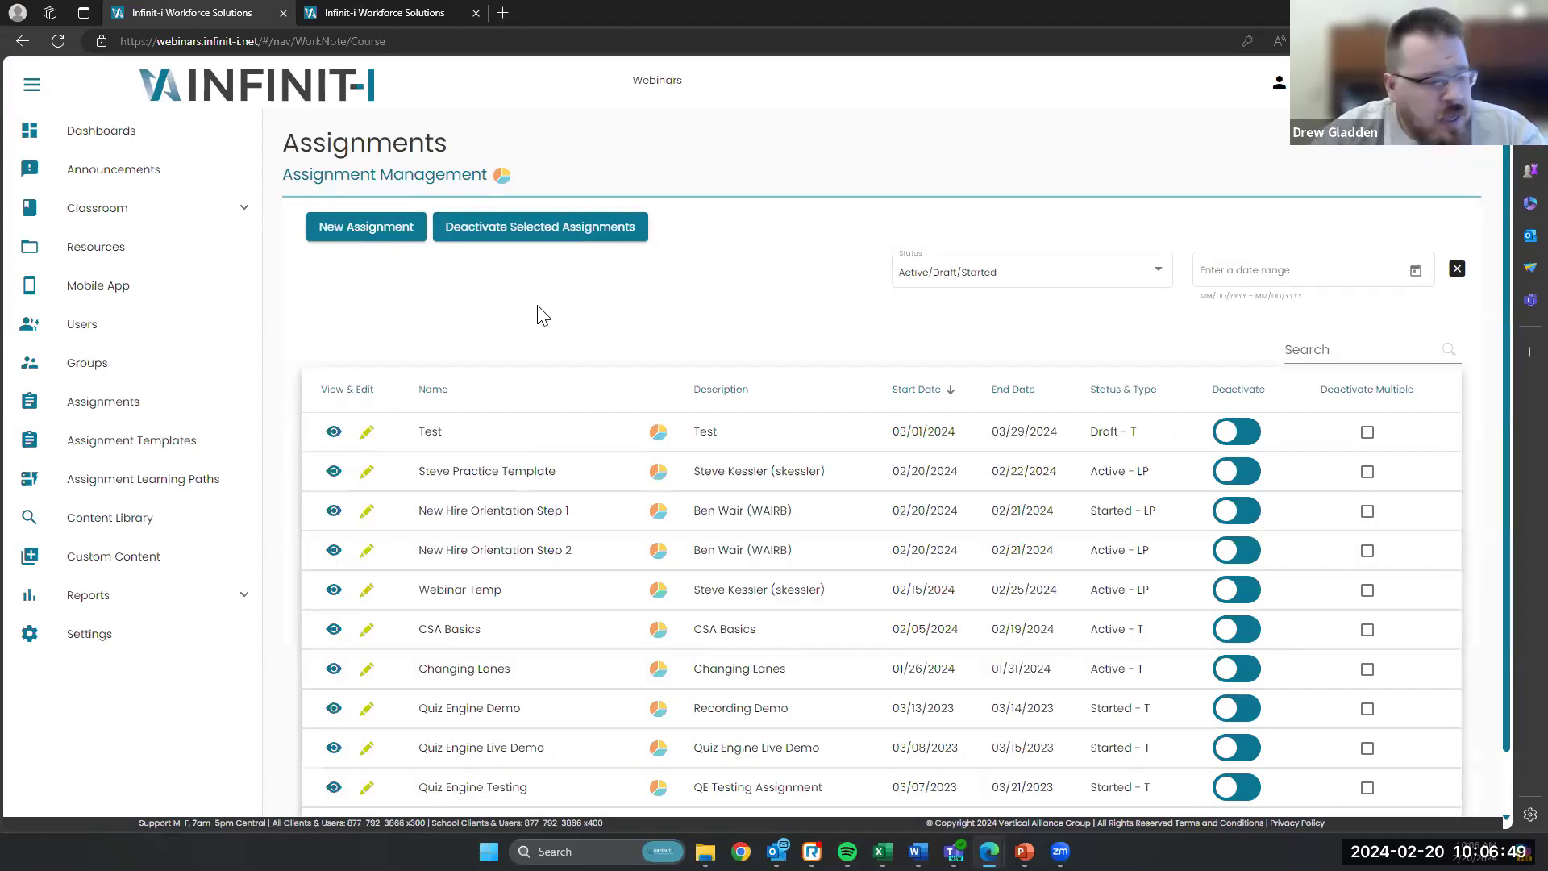
Step: Open the Assignment Templates list
click(165, 454)
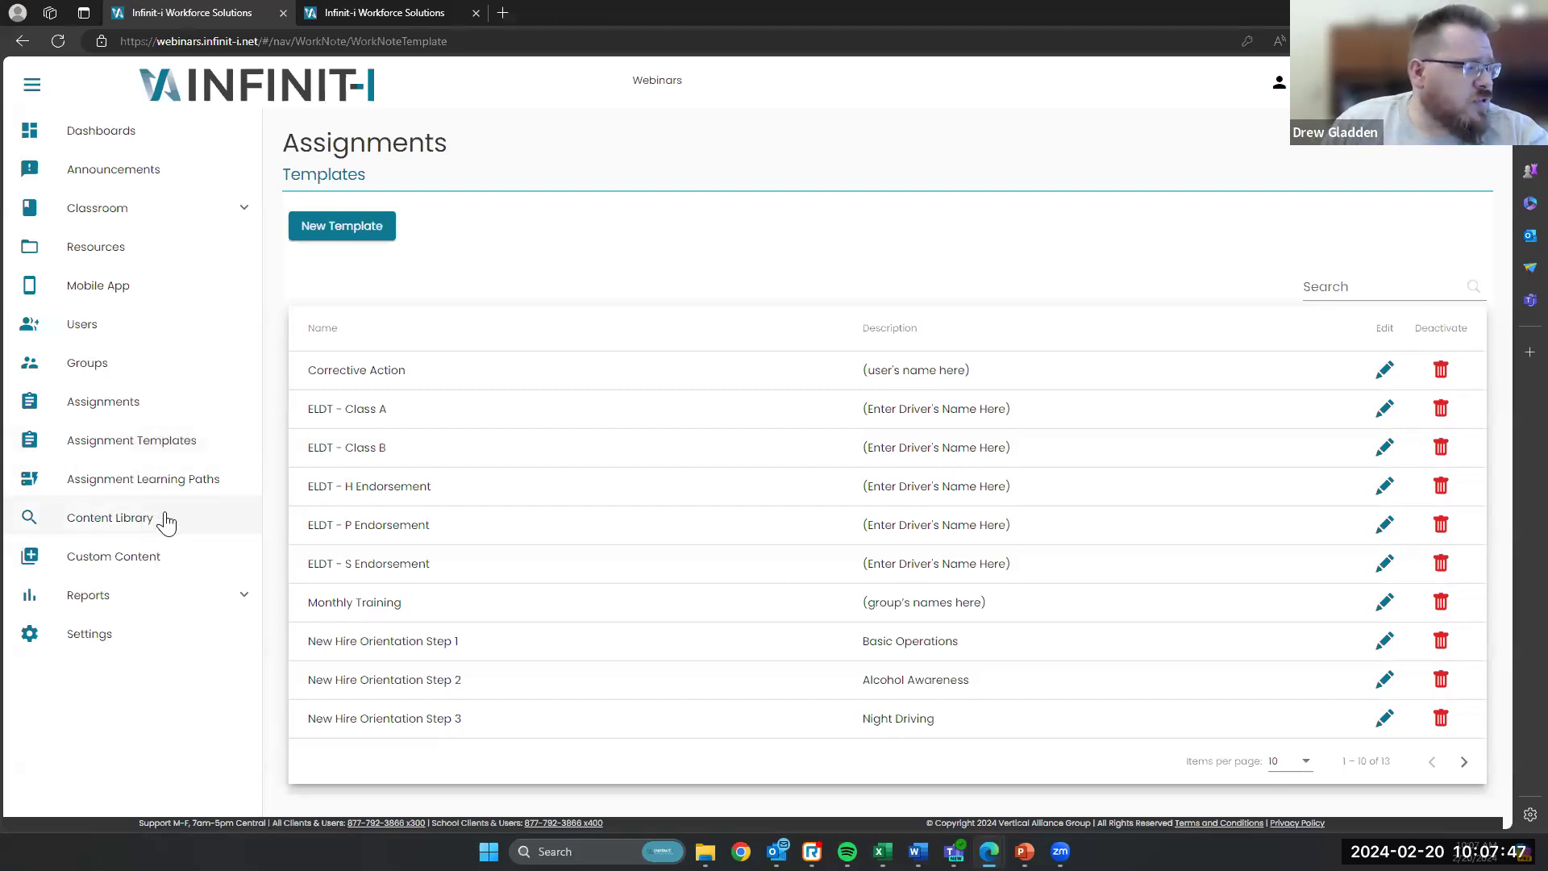
Step: Open the Custom Content course list
click(148, 555)
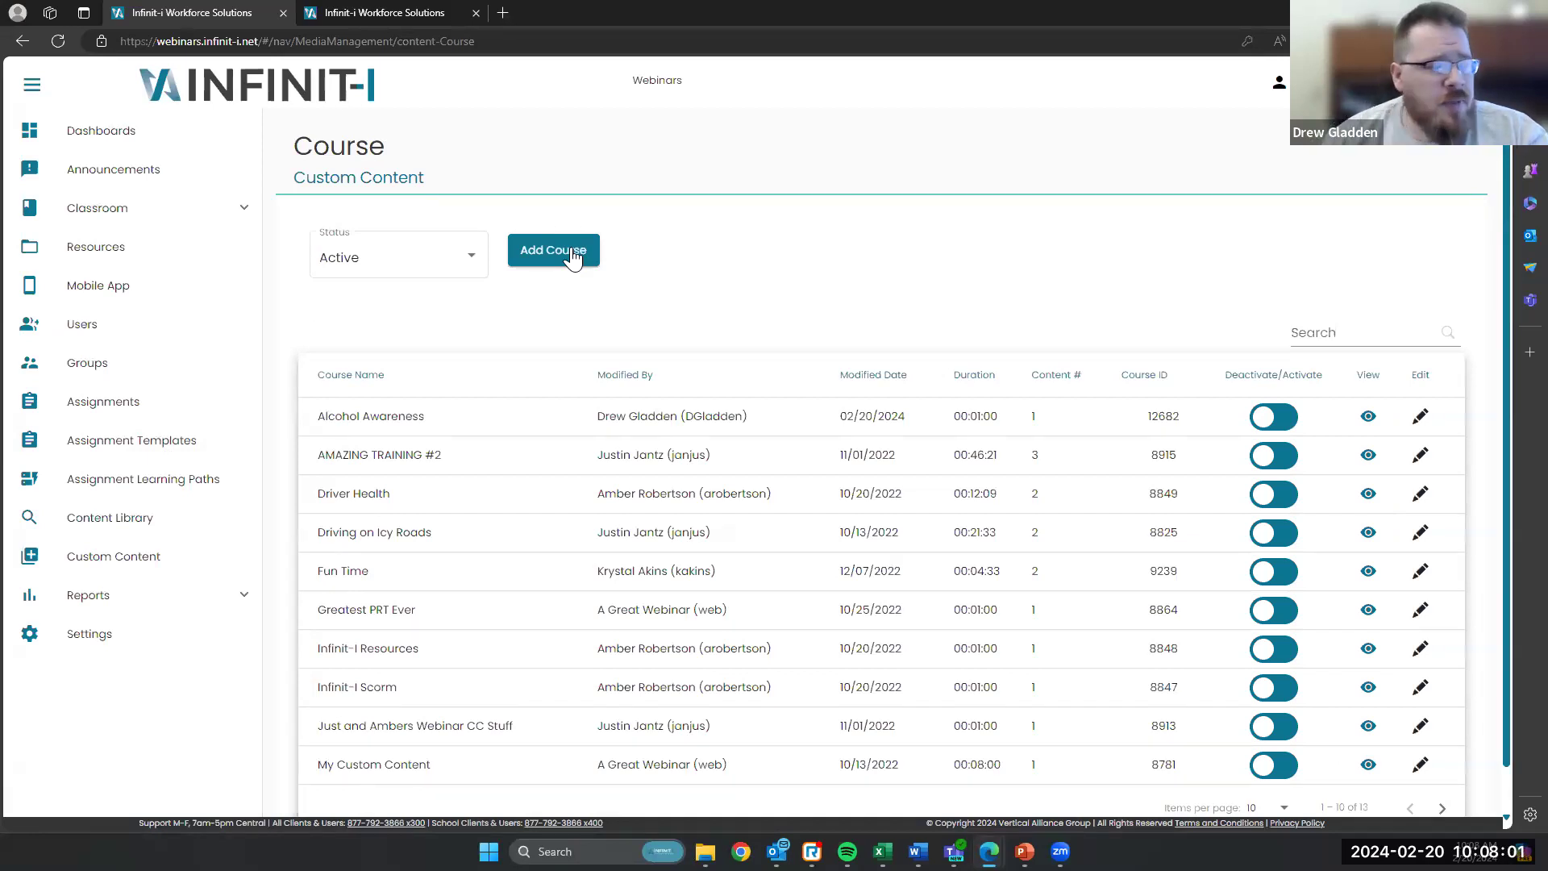
Step: Expand the Reports menu in the sidebar
click(112, 598)
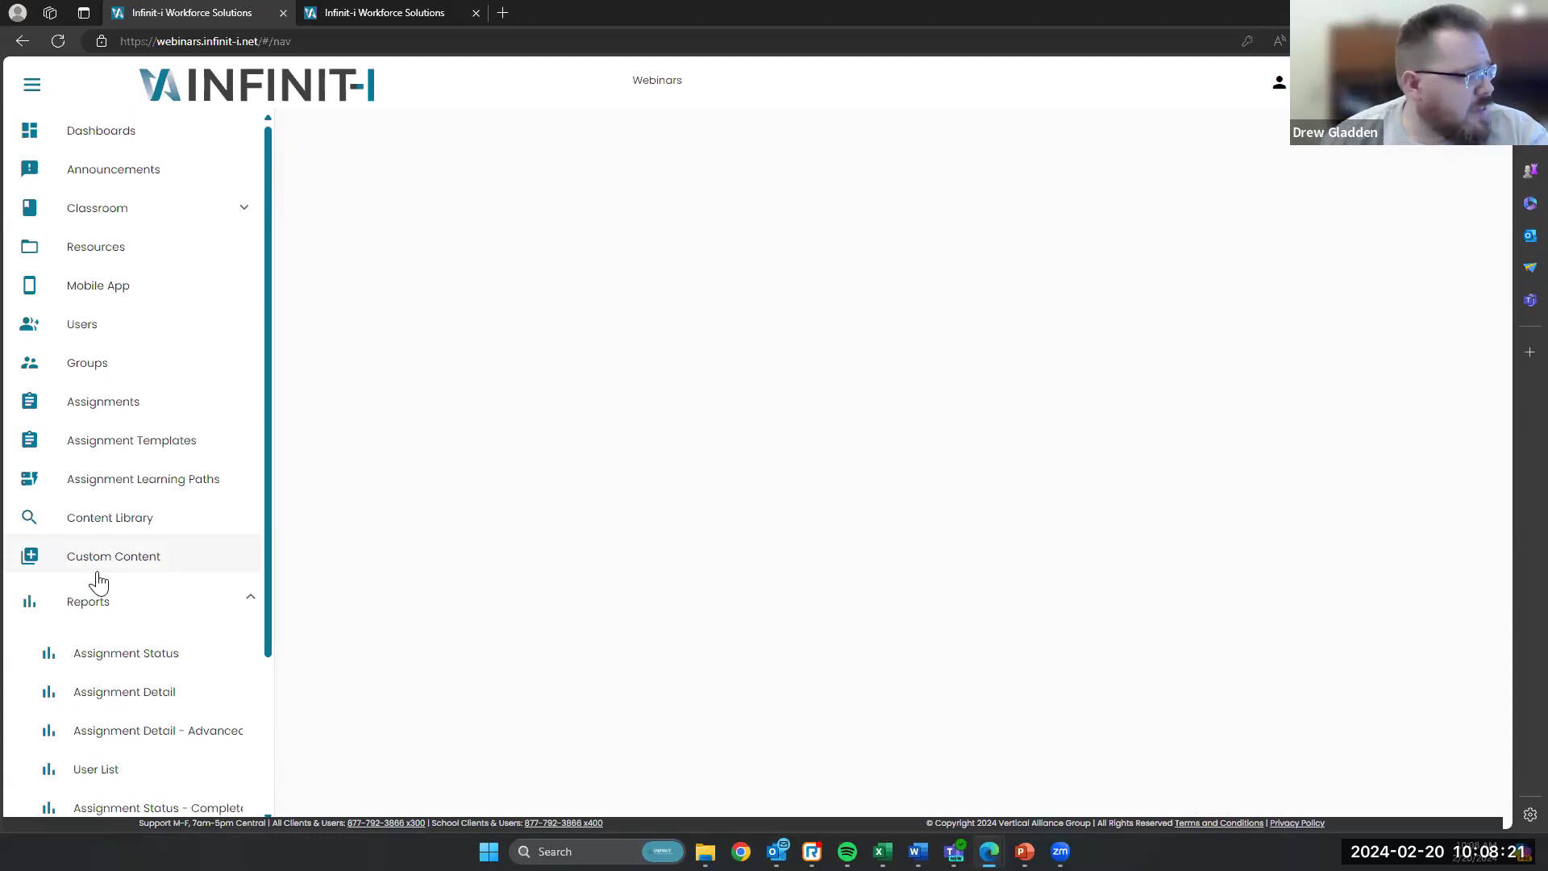
Step: Open Assignment Learning Paths to list the New Hire Orientation and Steve Practice pathways
click(129, 479)
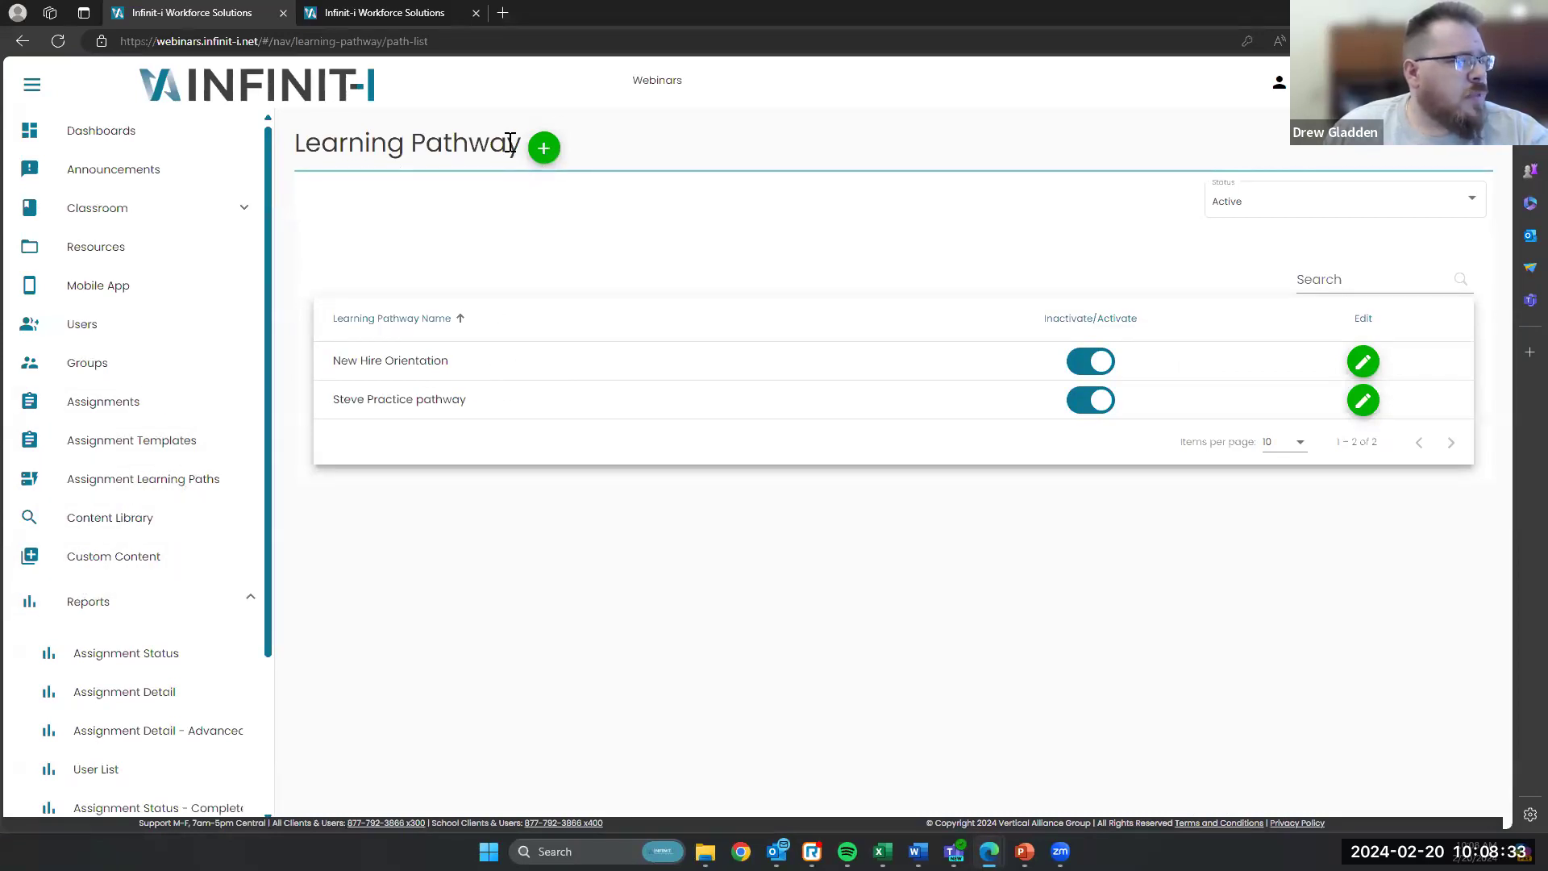
Step: Create a new pathway named 'Webinar Orientation' and advance to its Trigger Learning Pathway step
click(544, 152)
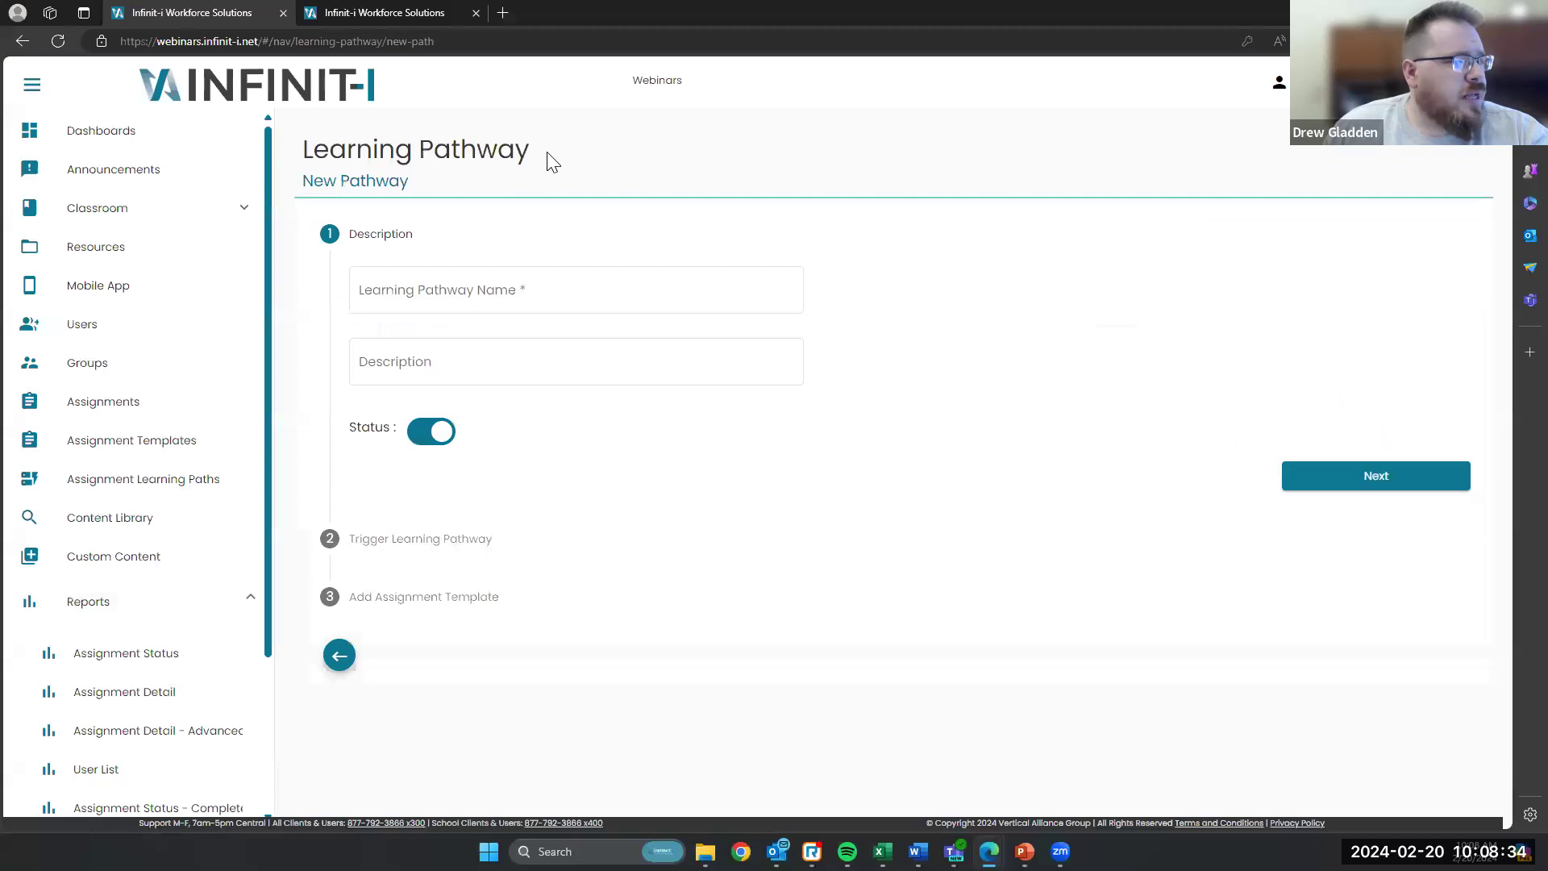
click(569, 290)
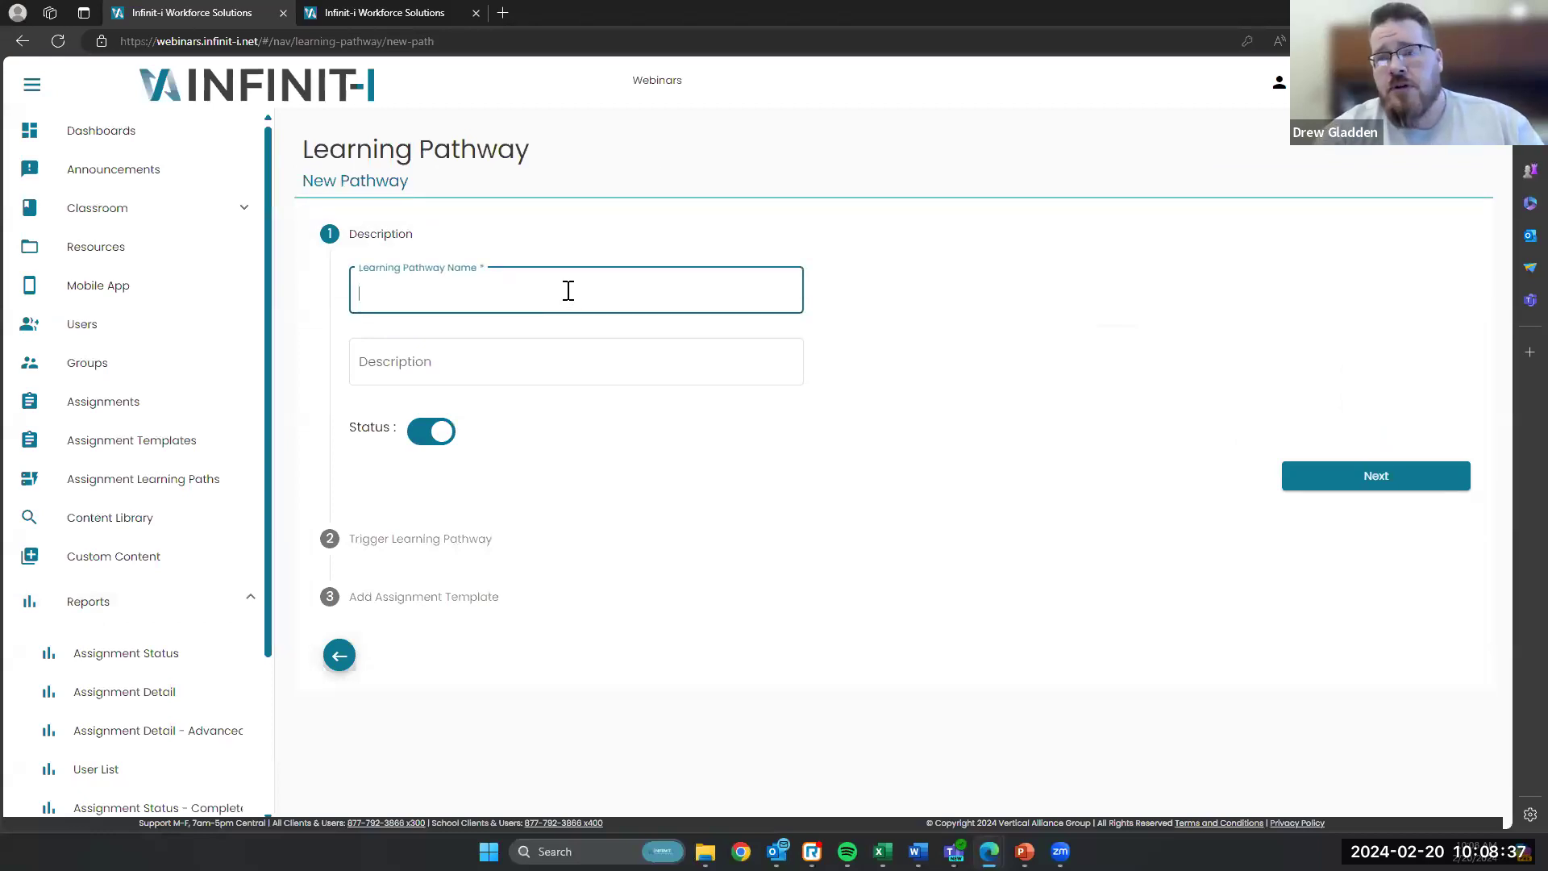
text(We)
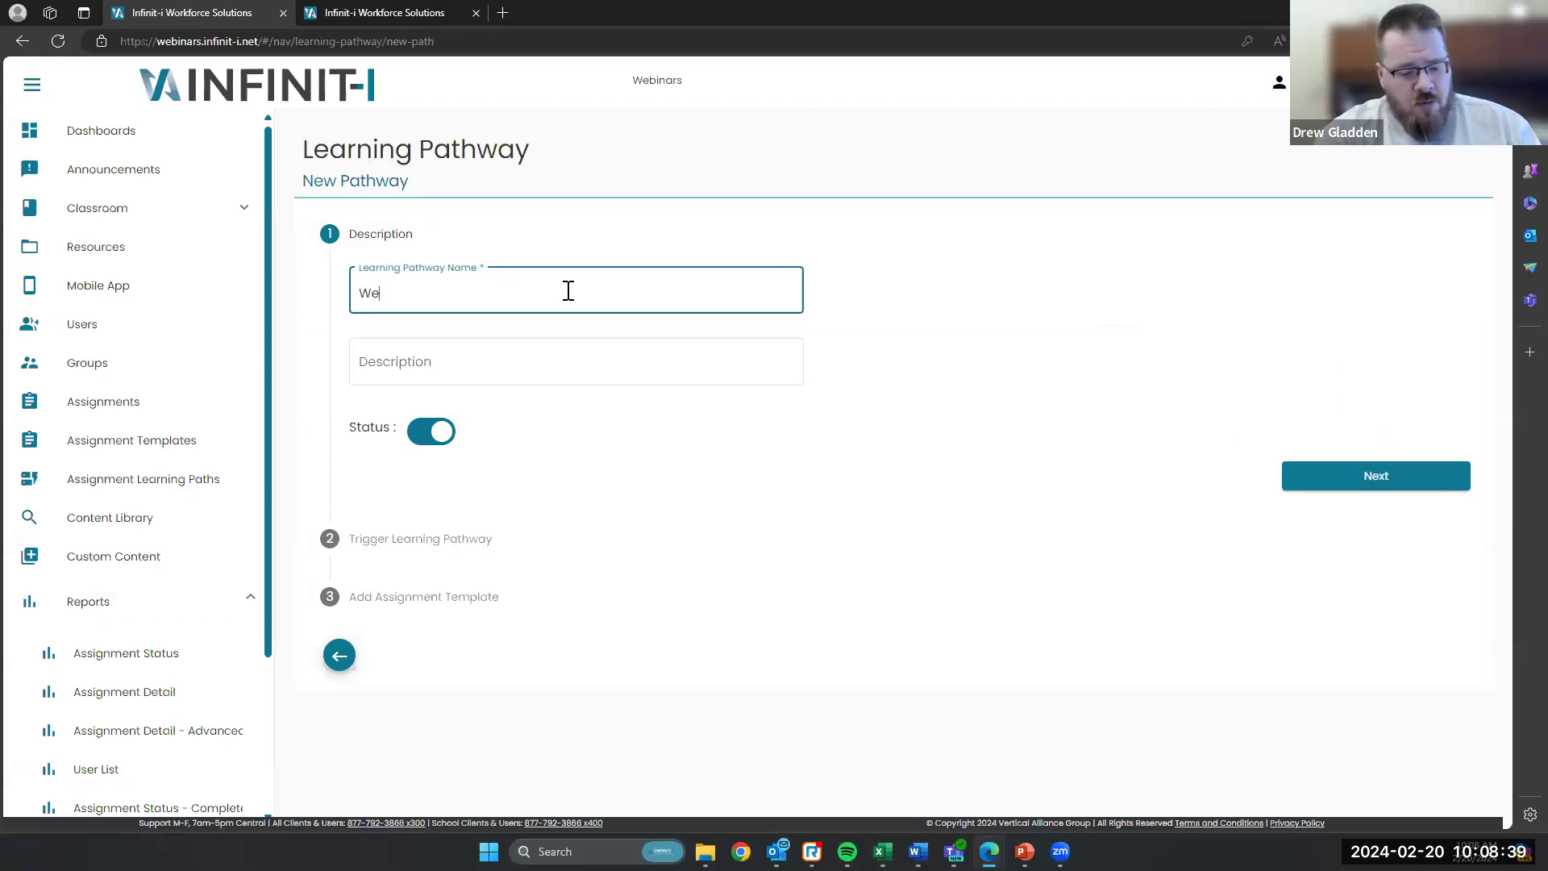
text(binar Orie)
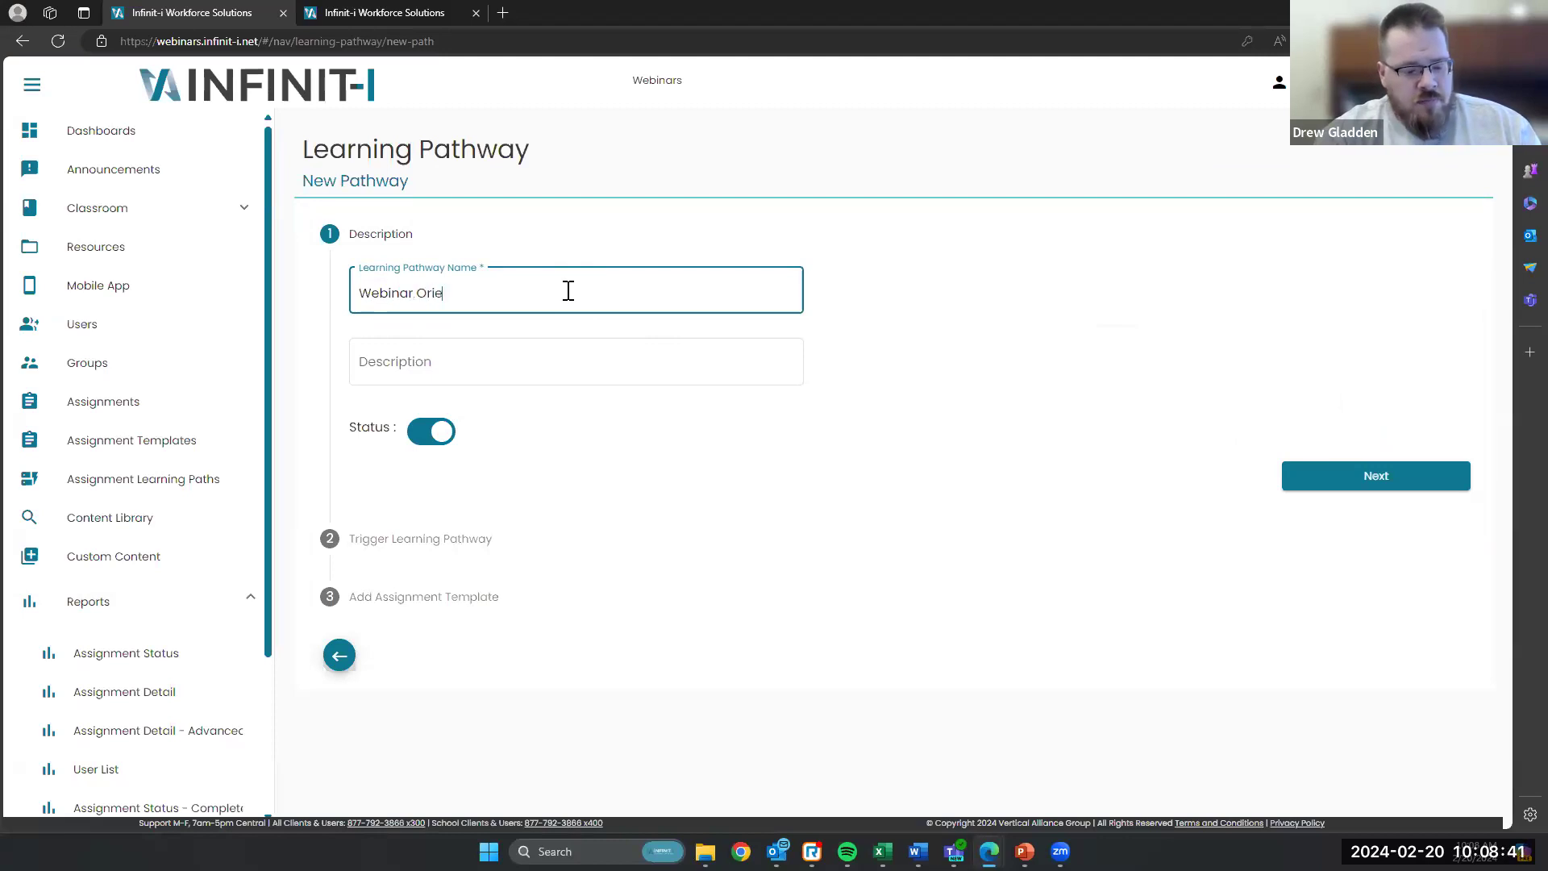
text(ntation)
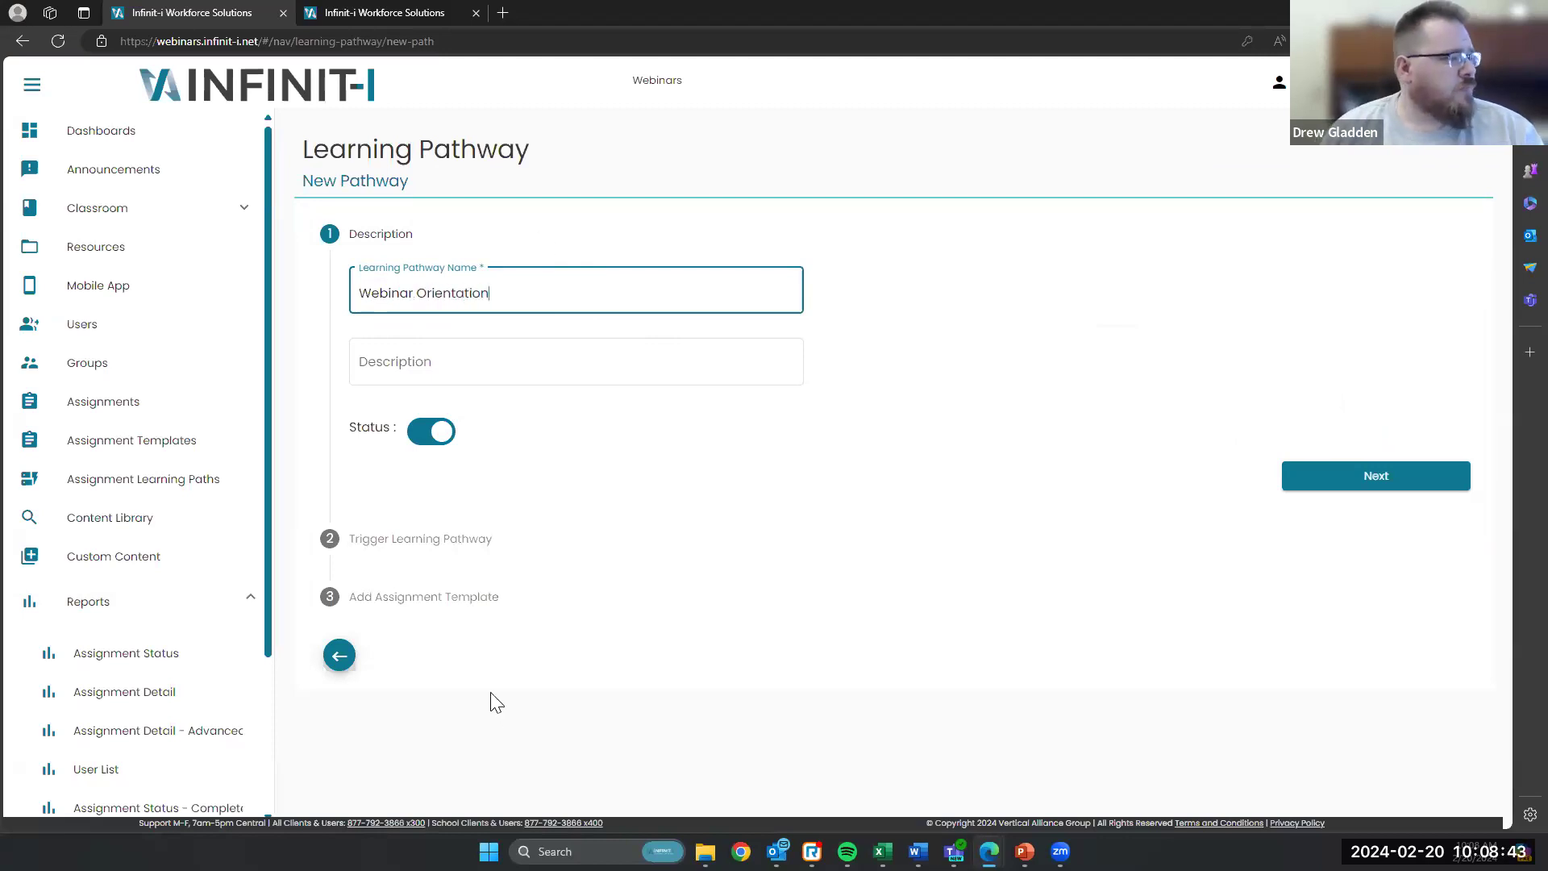
click(526, 368)
click(1010, 468)
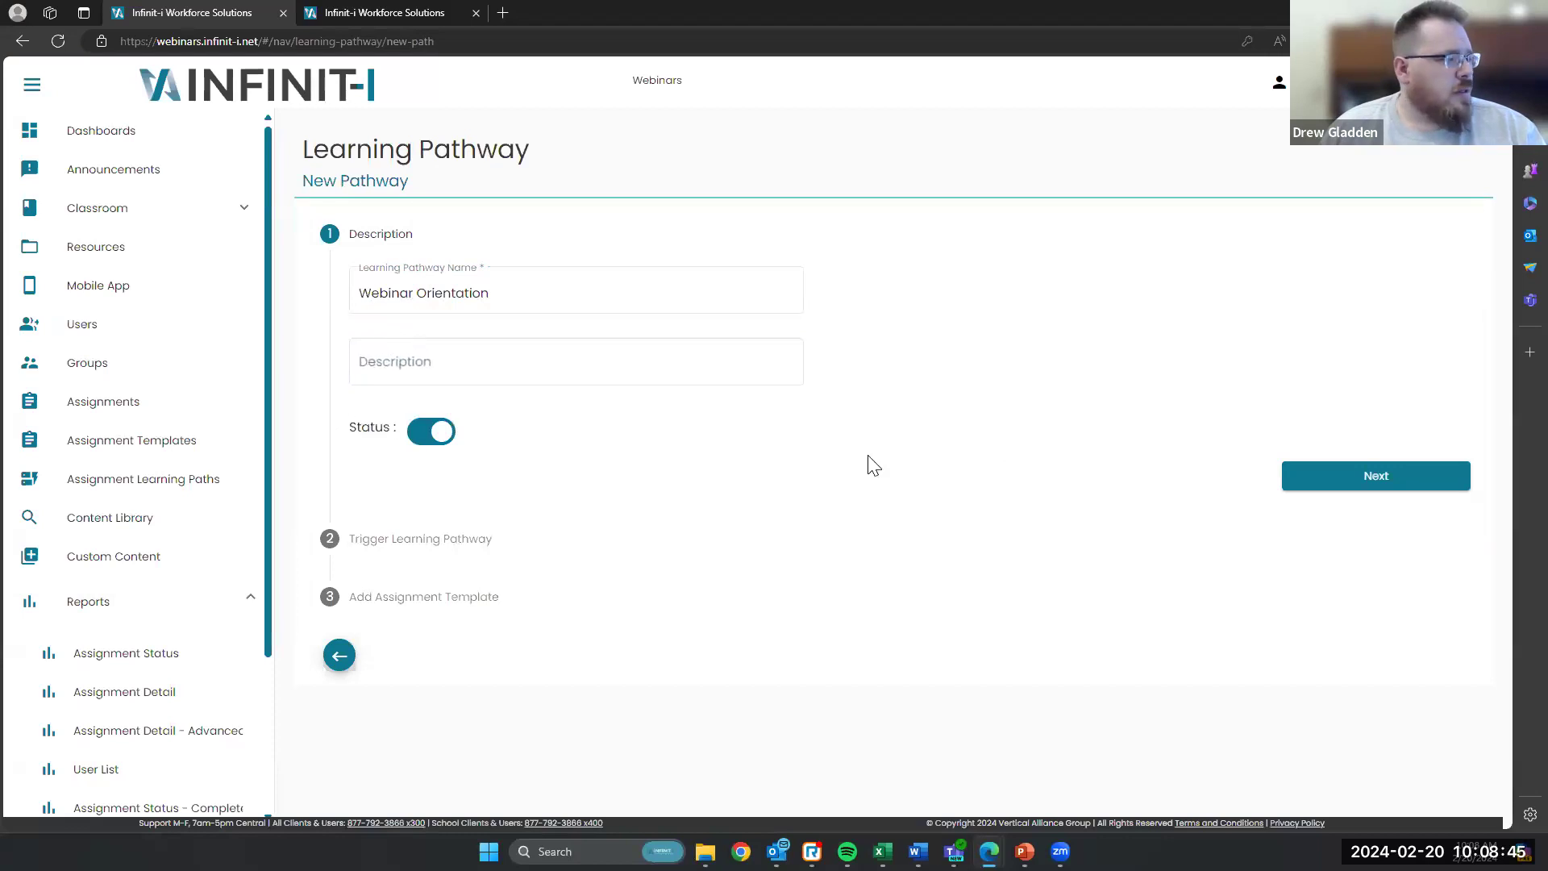
click(1335, 488)
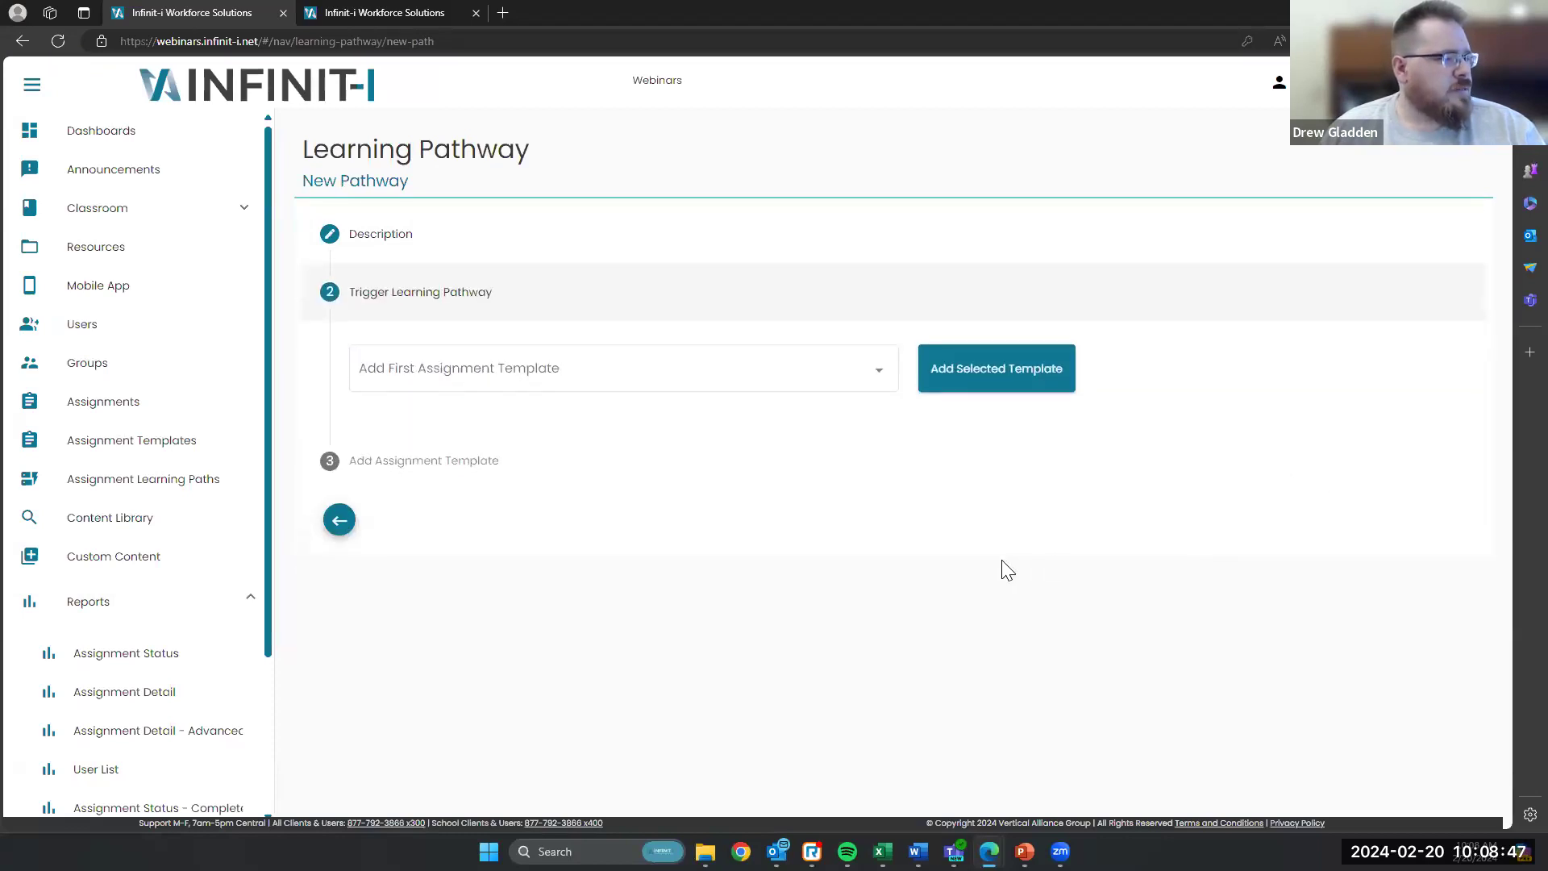
Step: Add New Hire Orientation Step 1 as the pathway's first assignment template
click(877, 380)
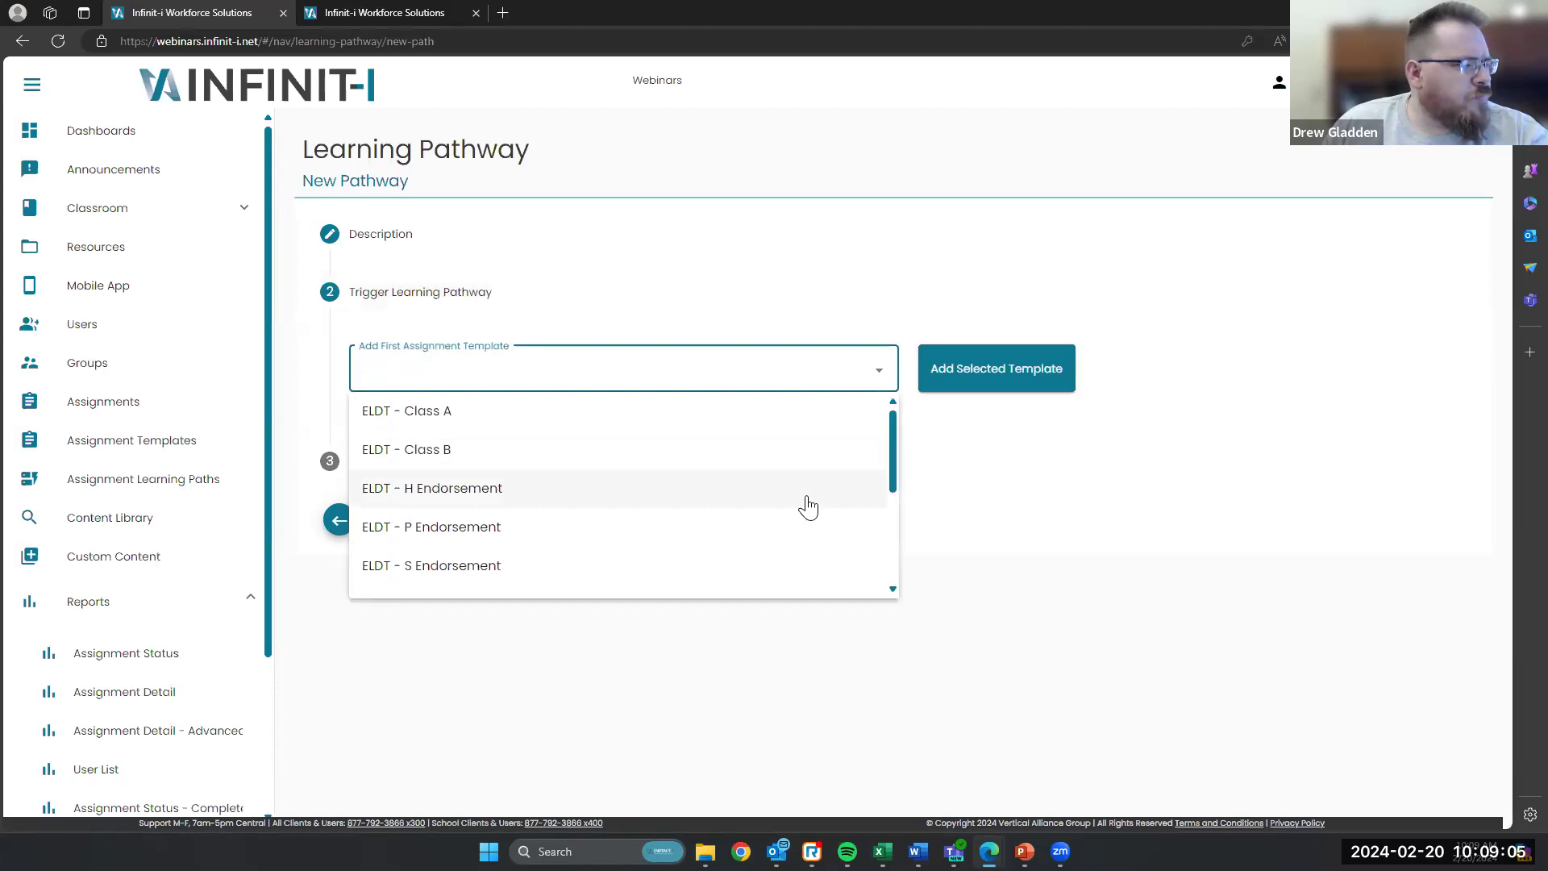
scroll(758, 509, down, 1)
scroll(758, 510, down, 1)
click(709, 499)
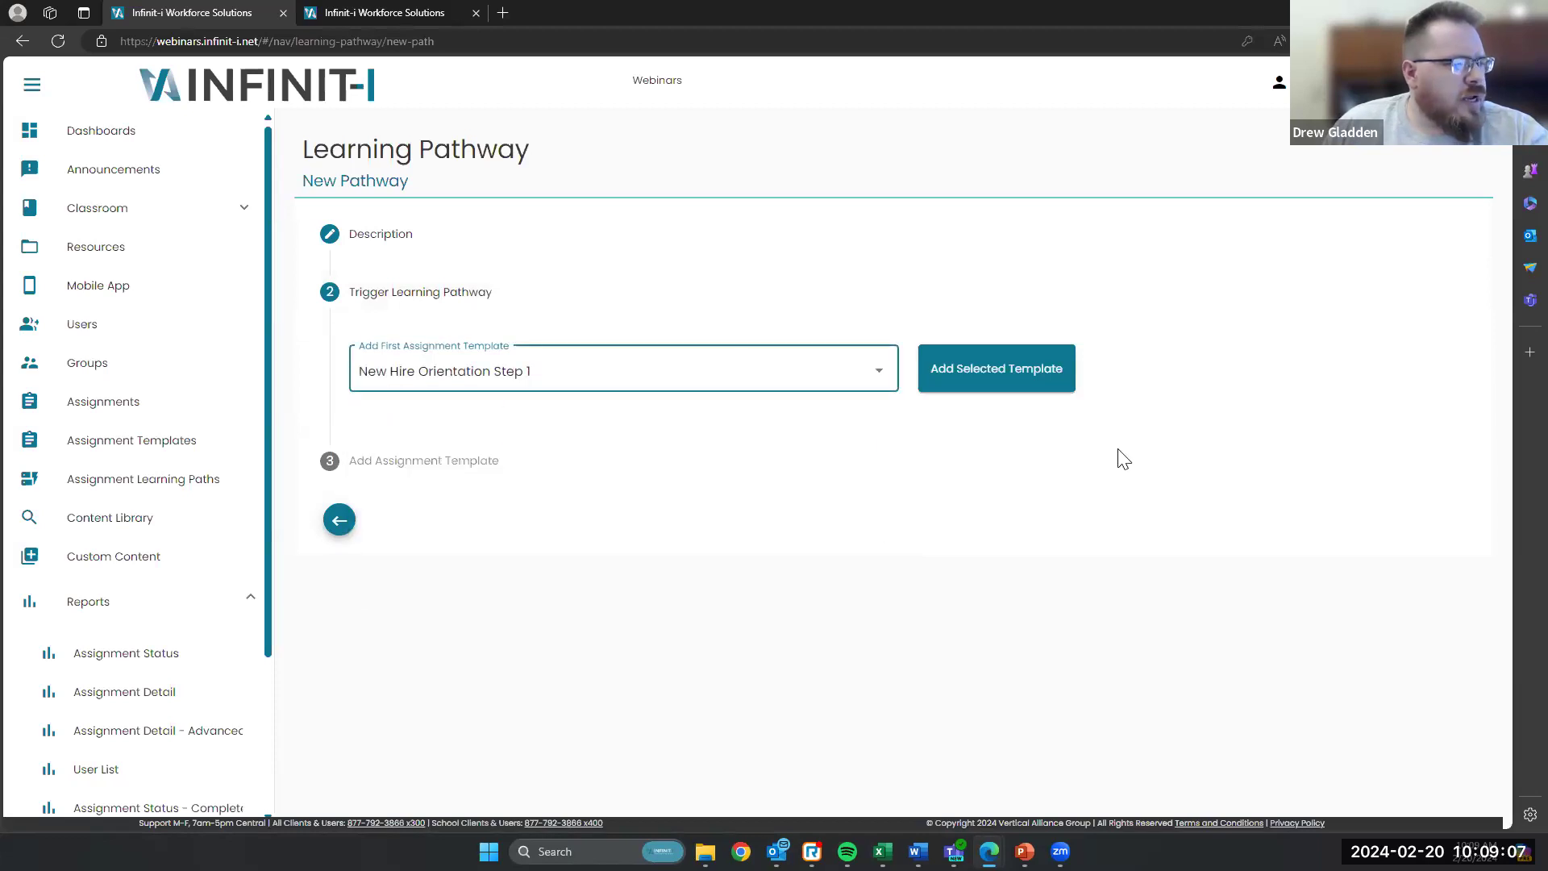
click(1008, 382)
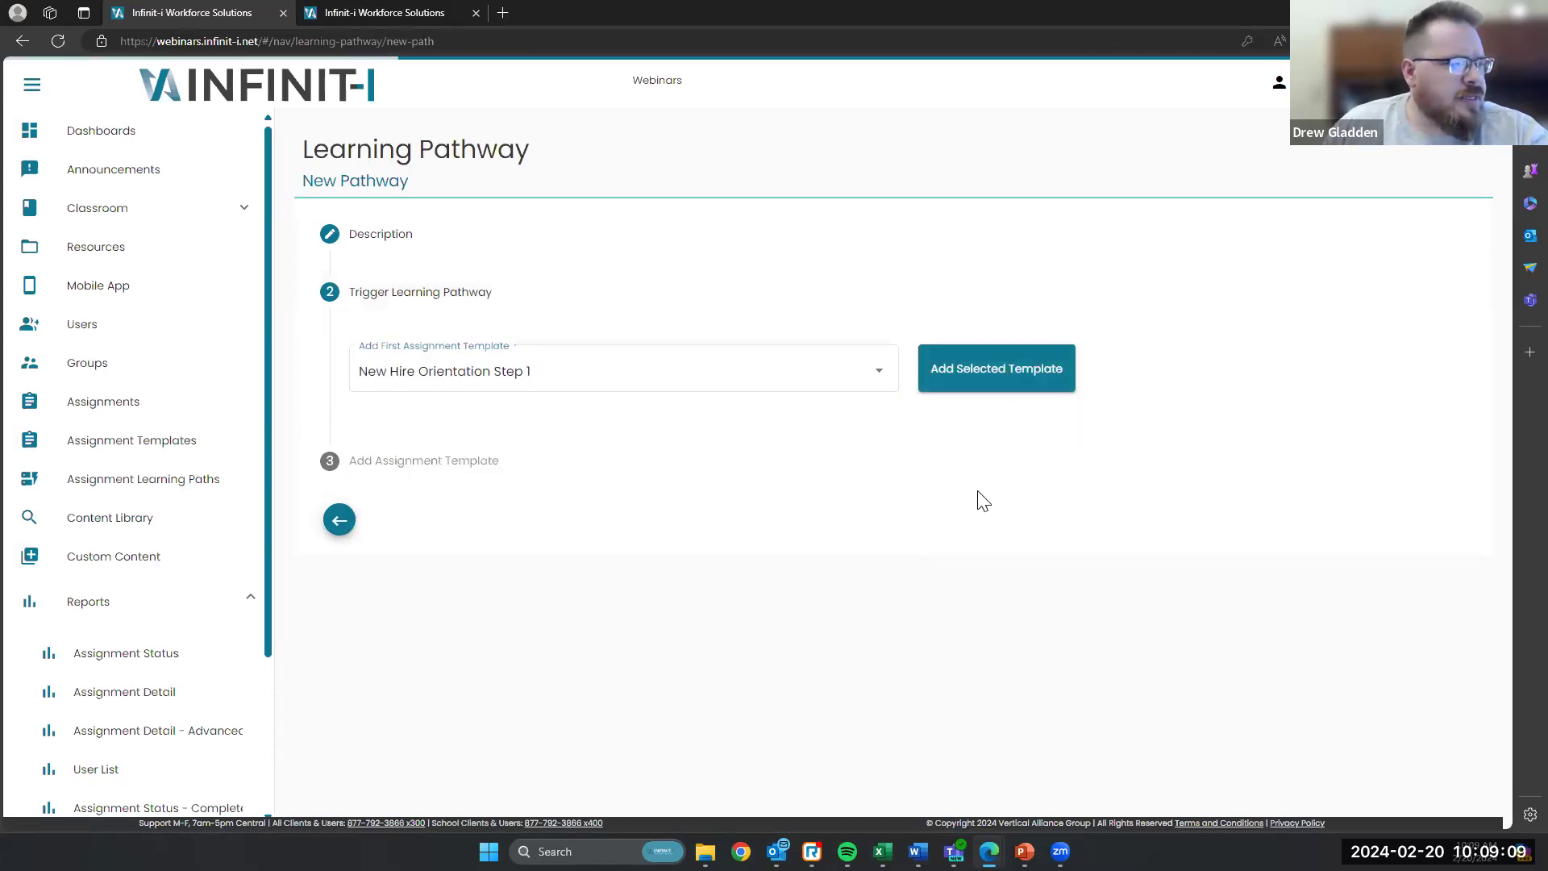
click(525, 514)
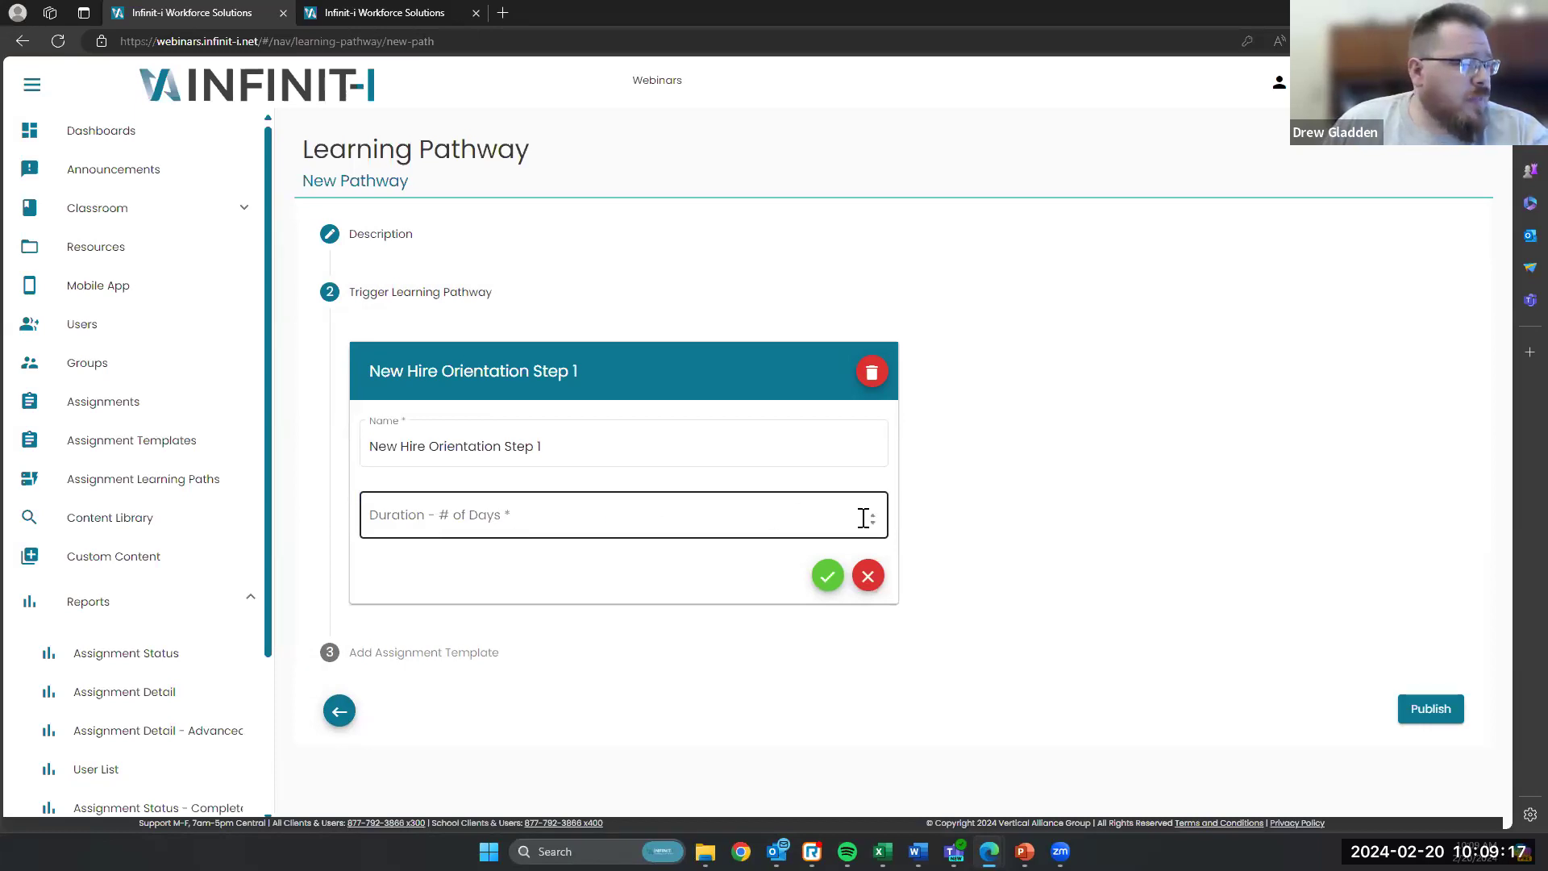
Step: Set the Step 1 template's duration to 30 days and save it
click(726, 530)
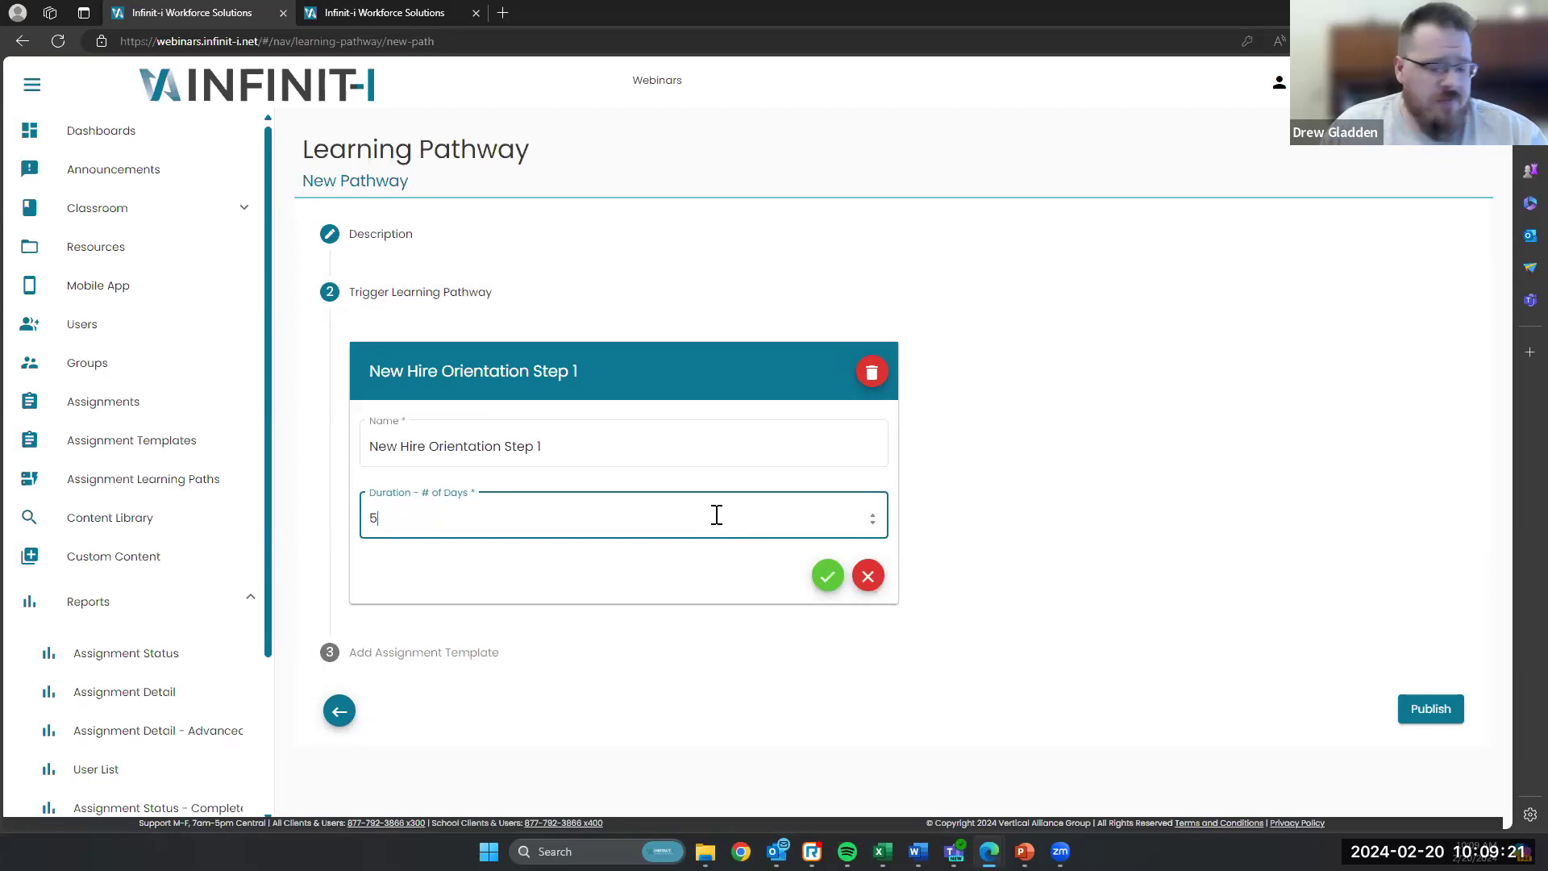
text(30)
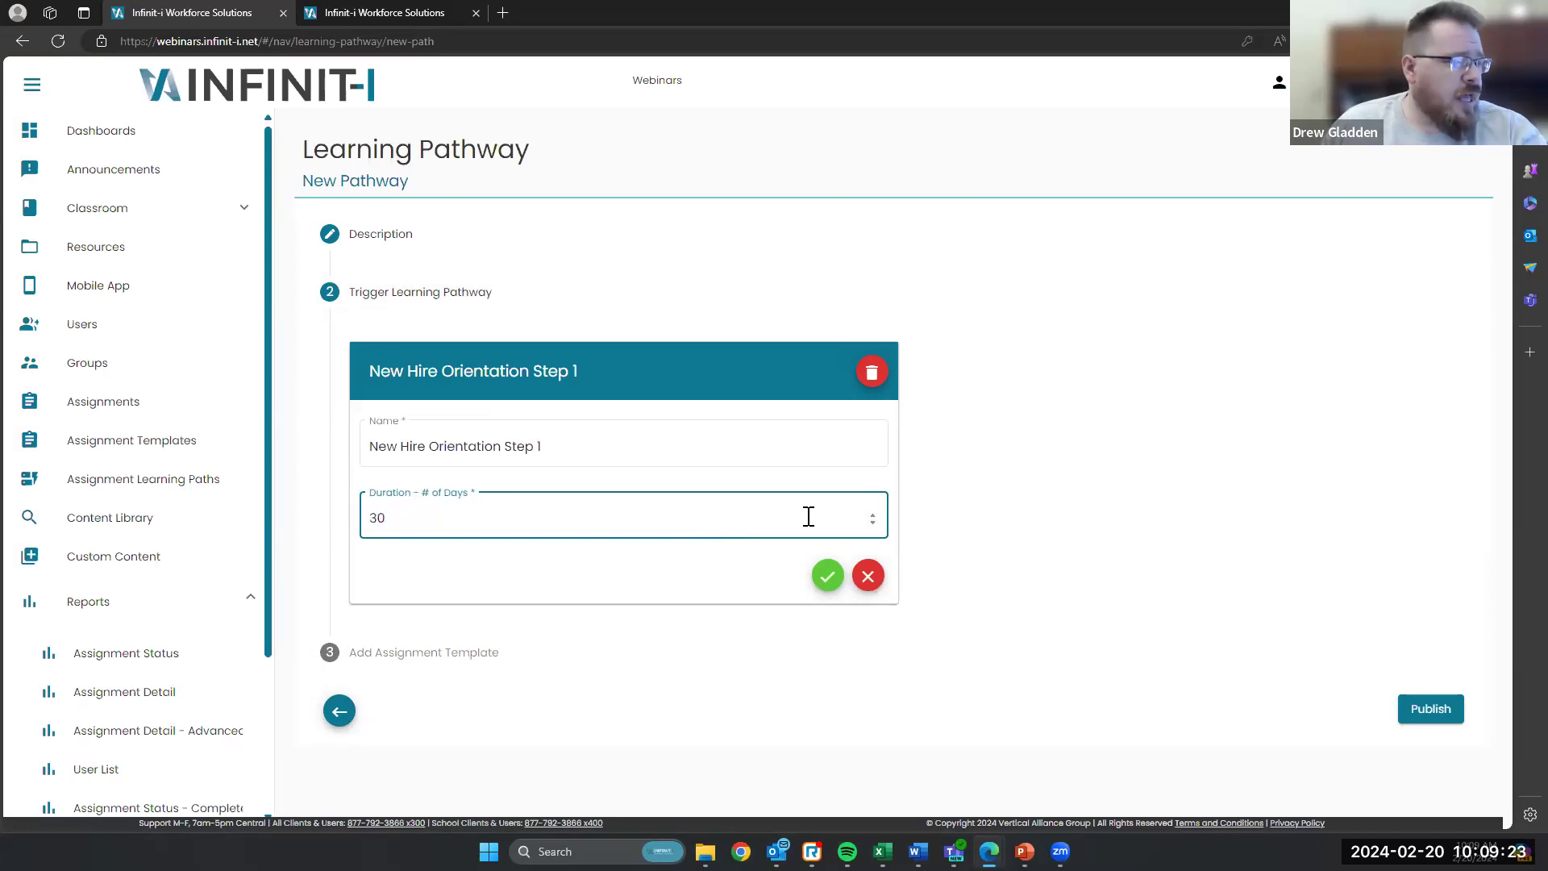
click(876, 516)
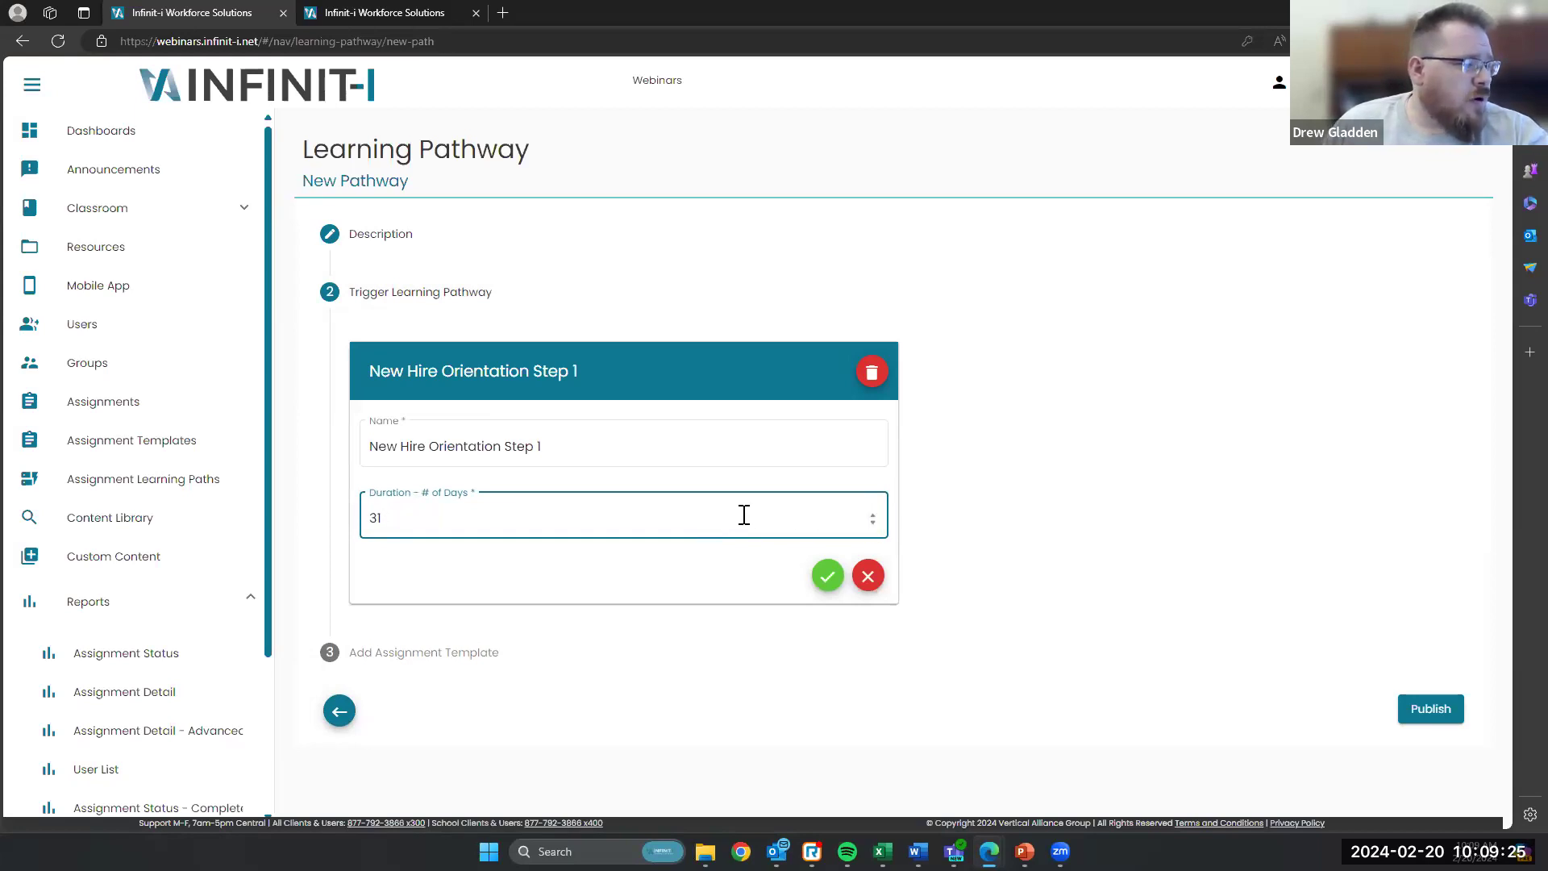
click(873, 524)
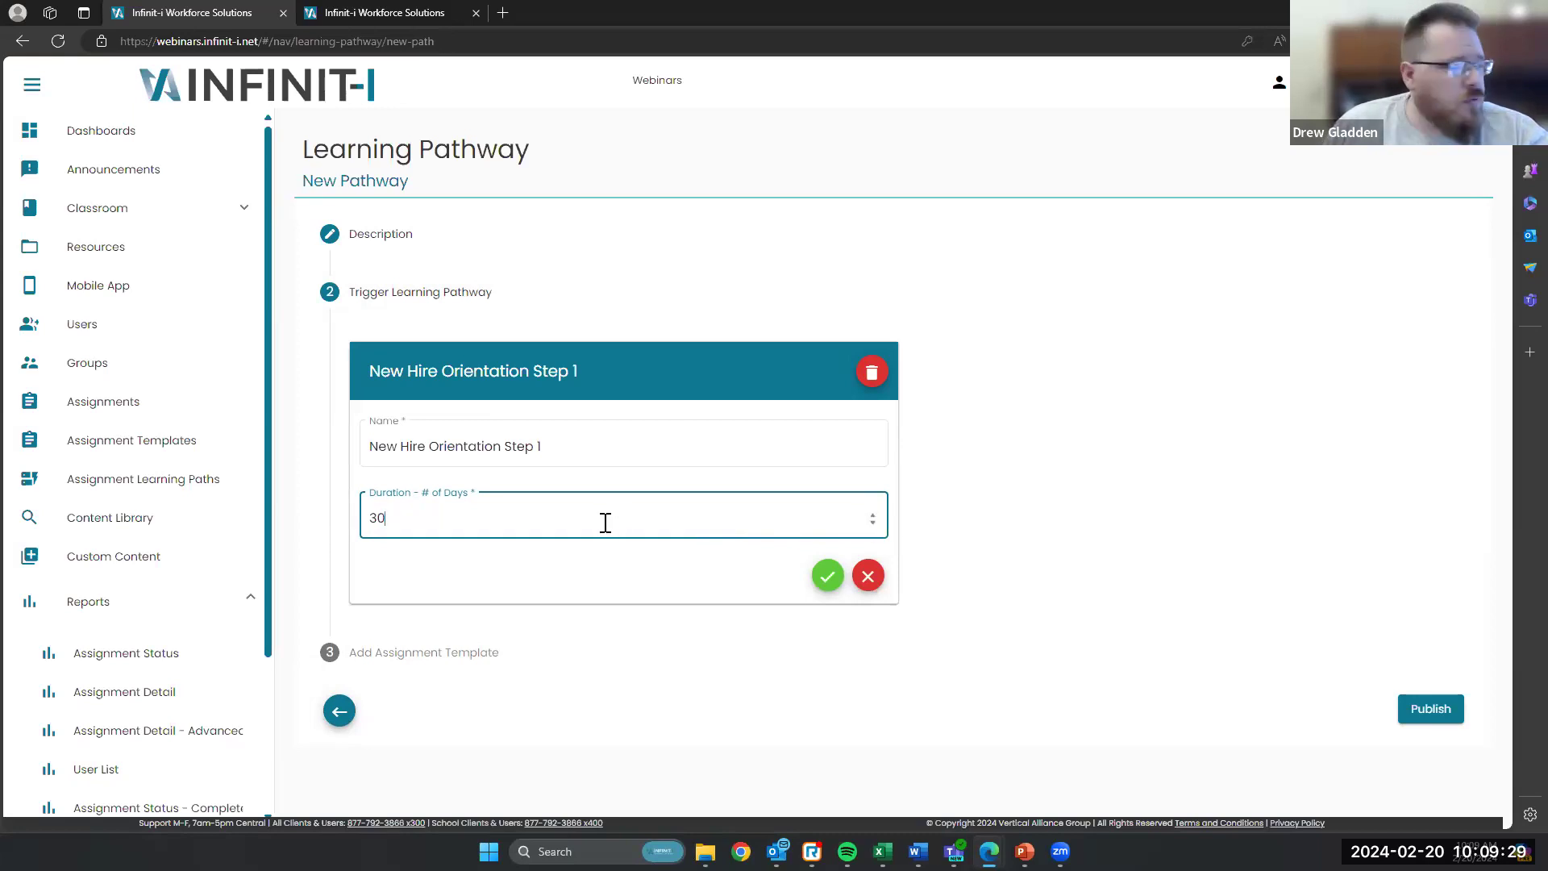
click(826, 579)
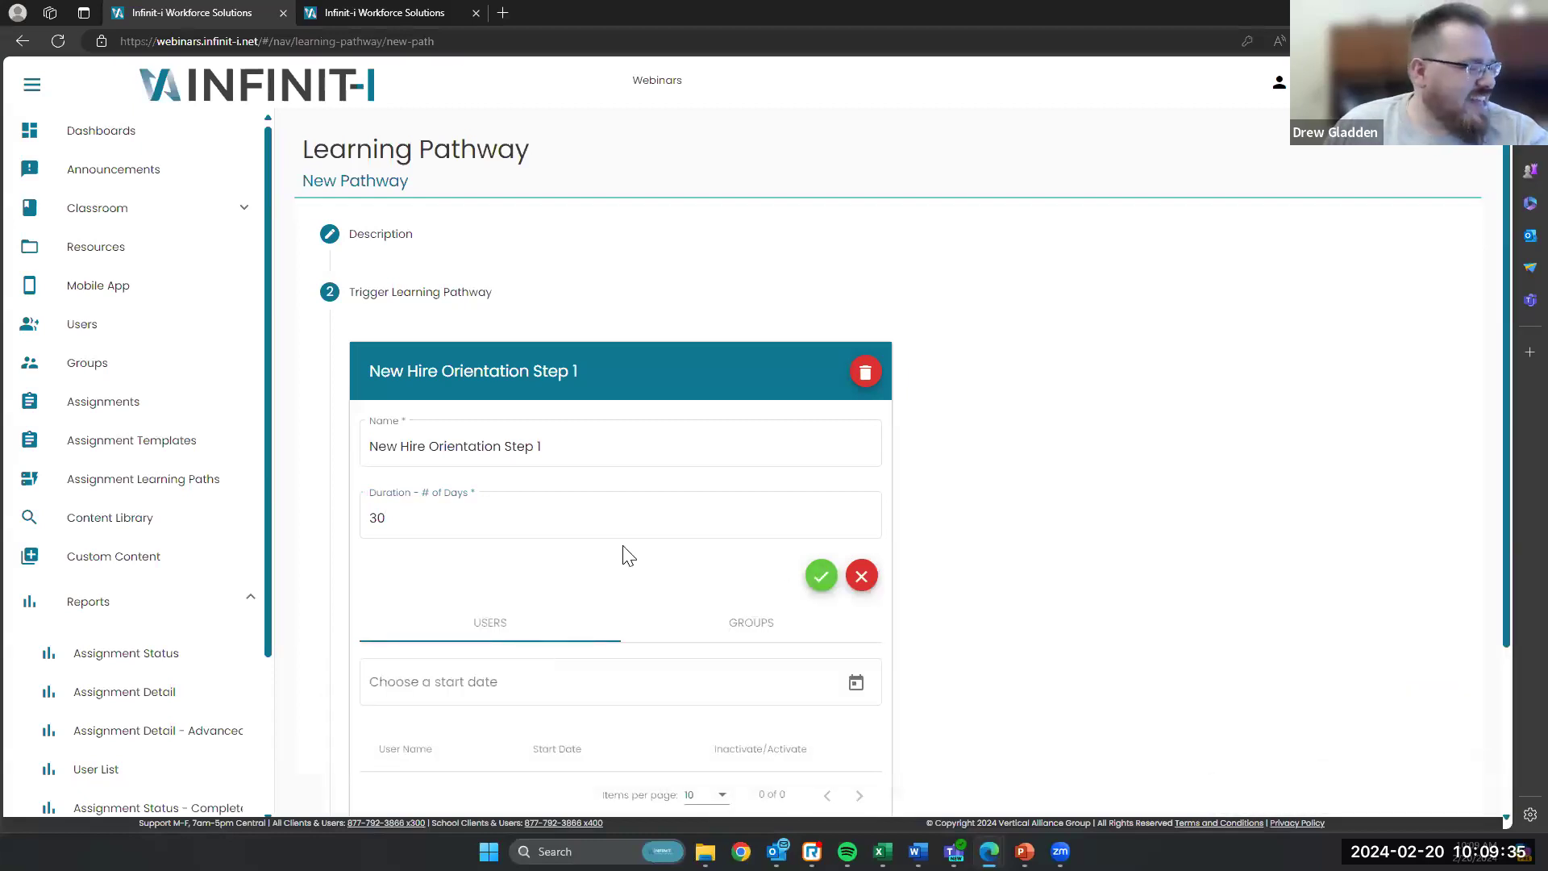
scroll(596, 536, down, 3)
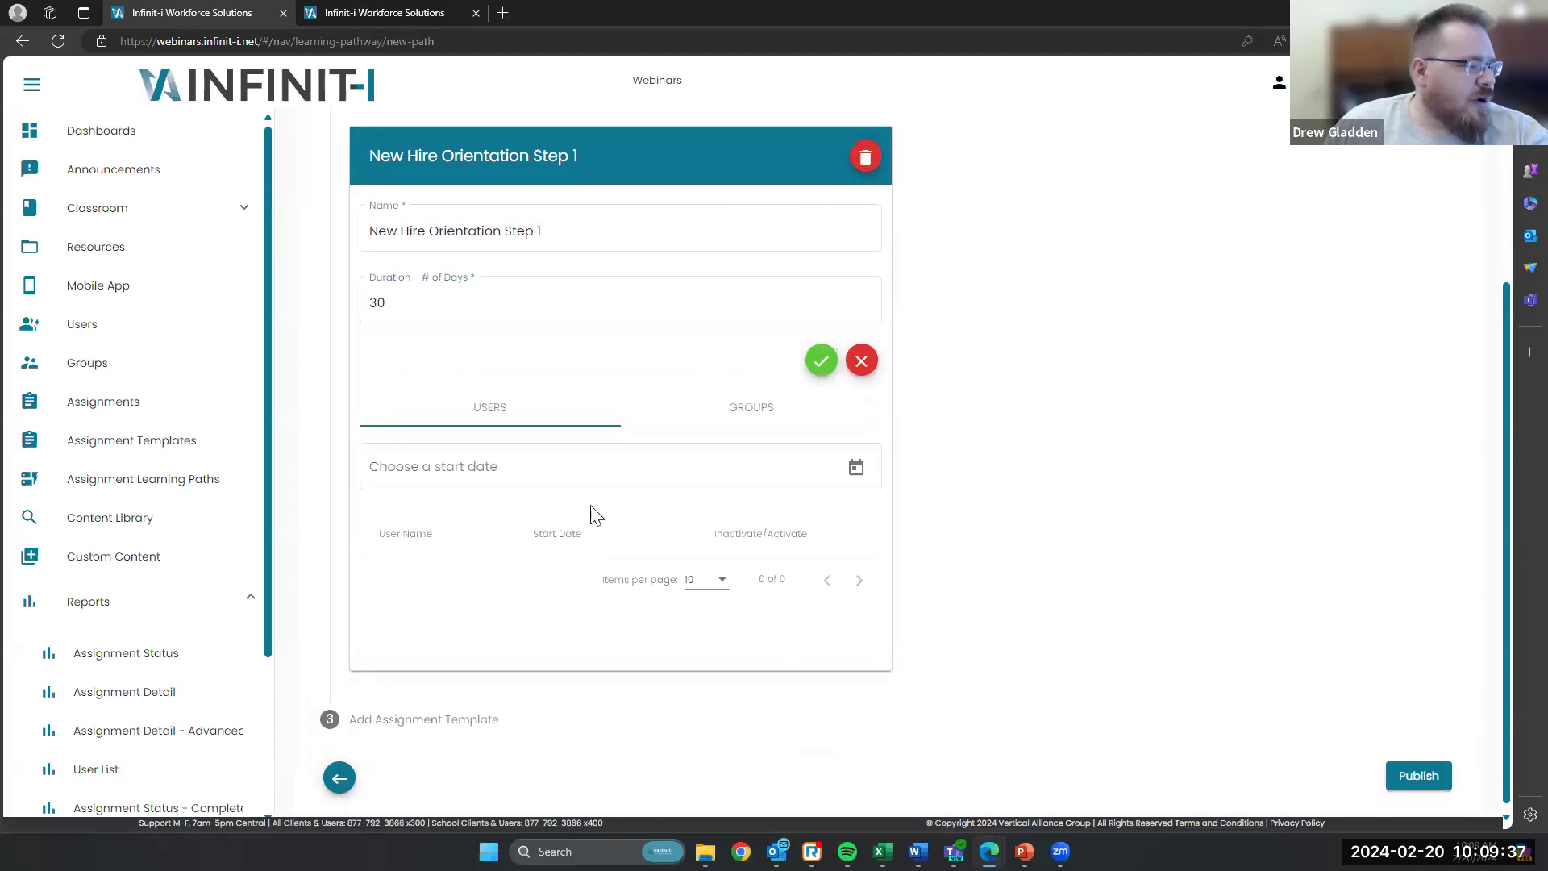
Step: Set Step 1's start date to 2/20/2024 and assign the filtered learner to it
click(856, 474)
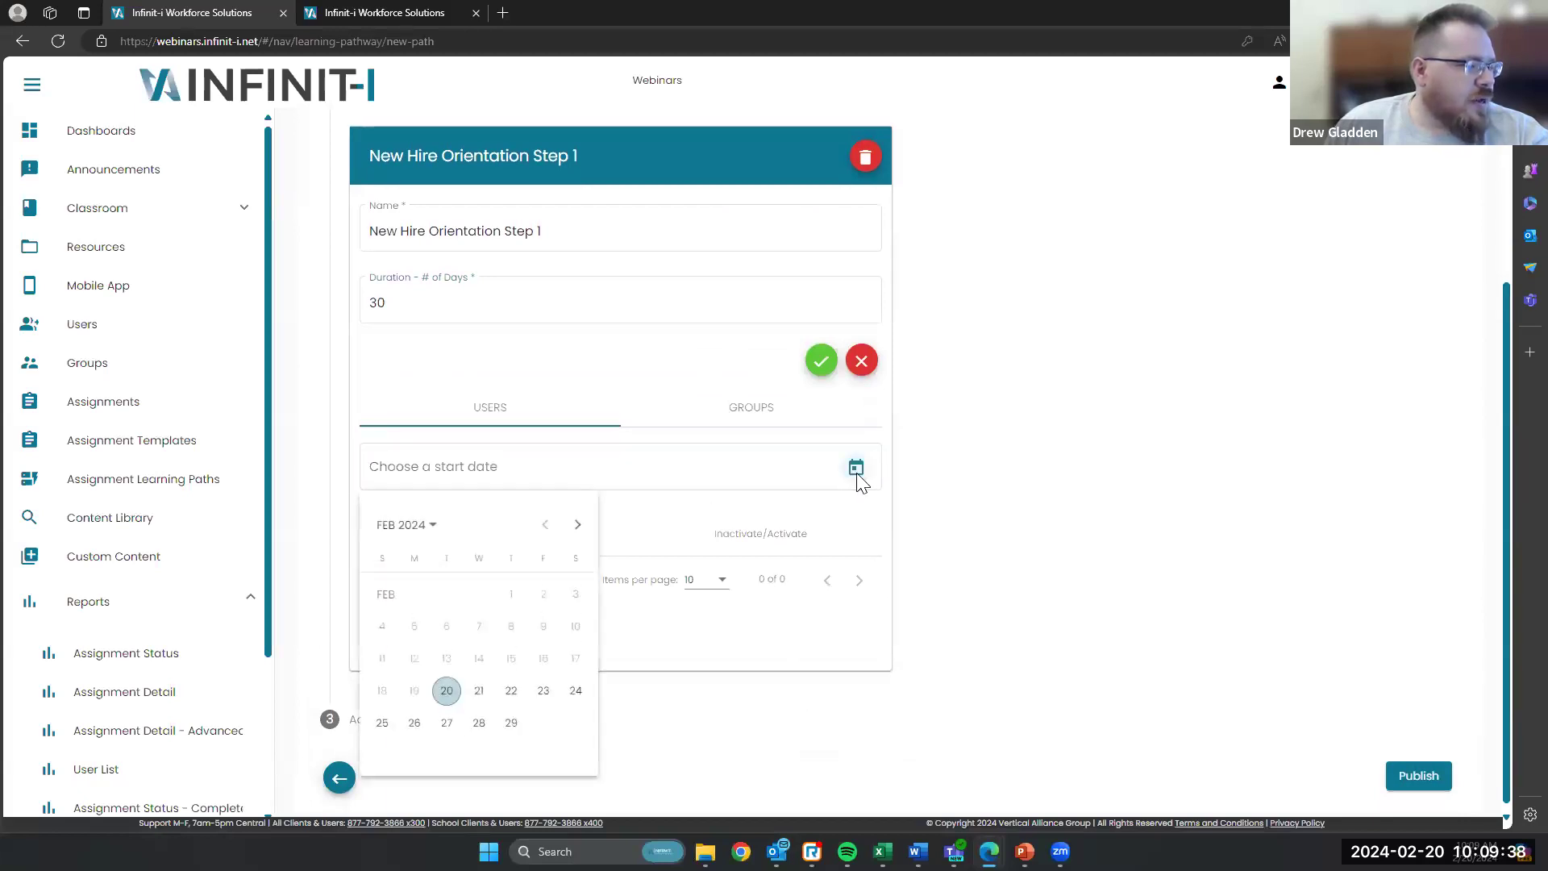
click(447, 690)
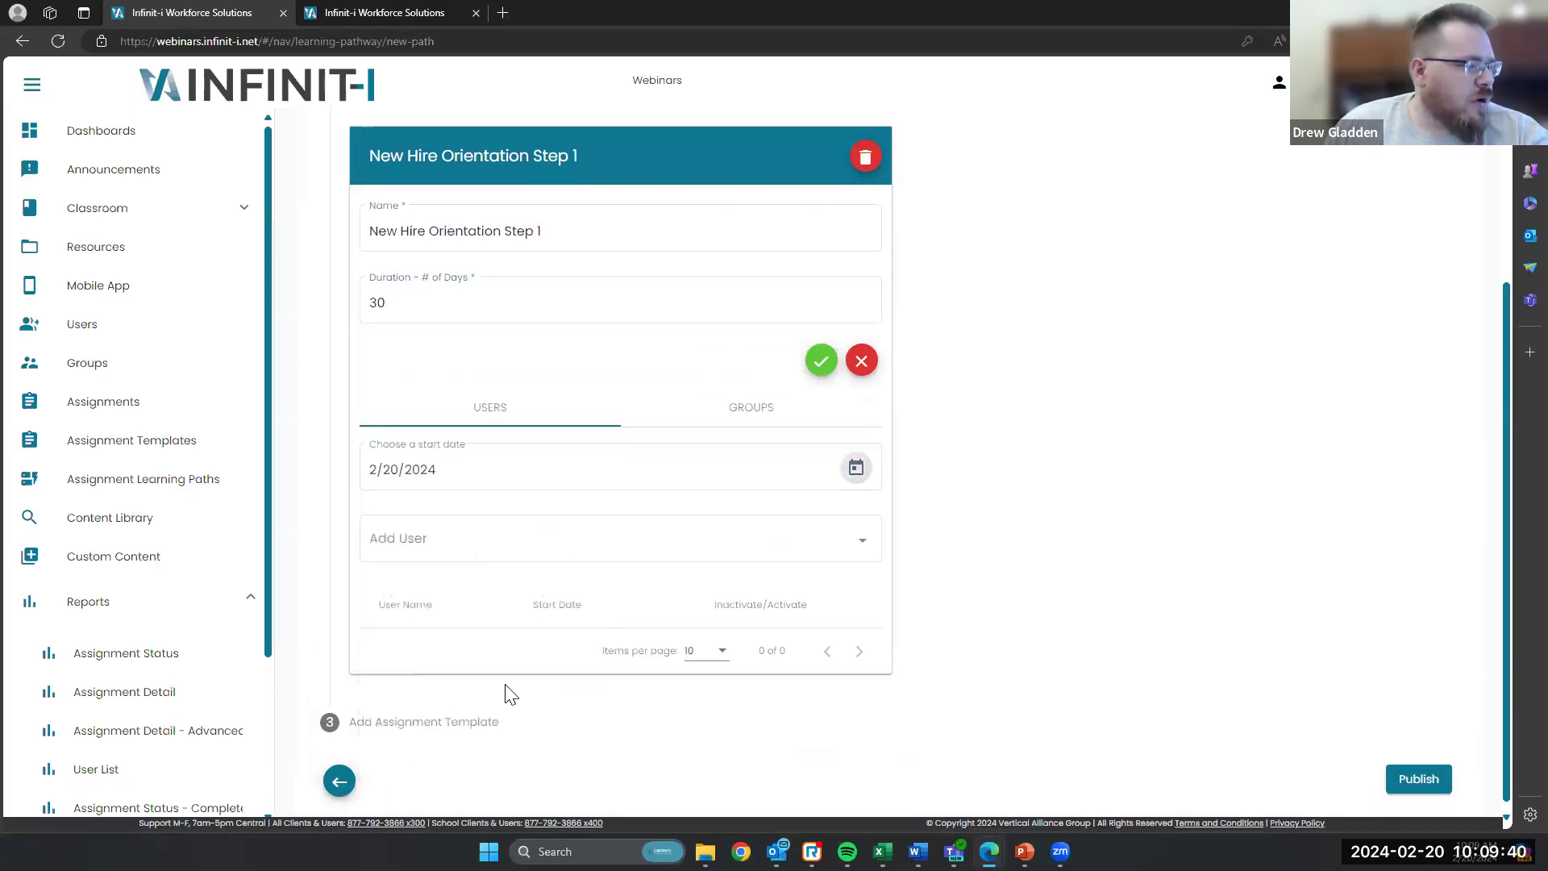
click(861, 550)
text(ben)
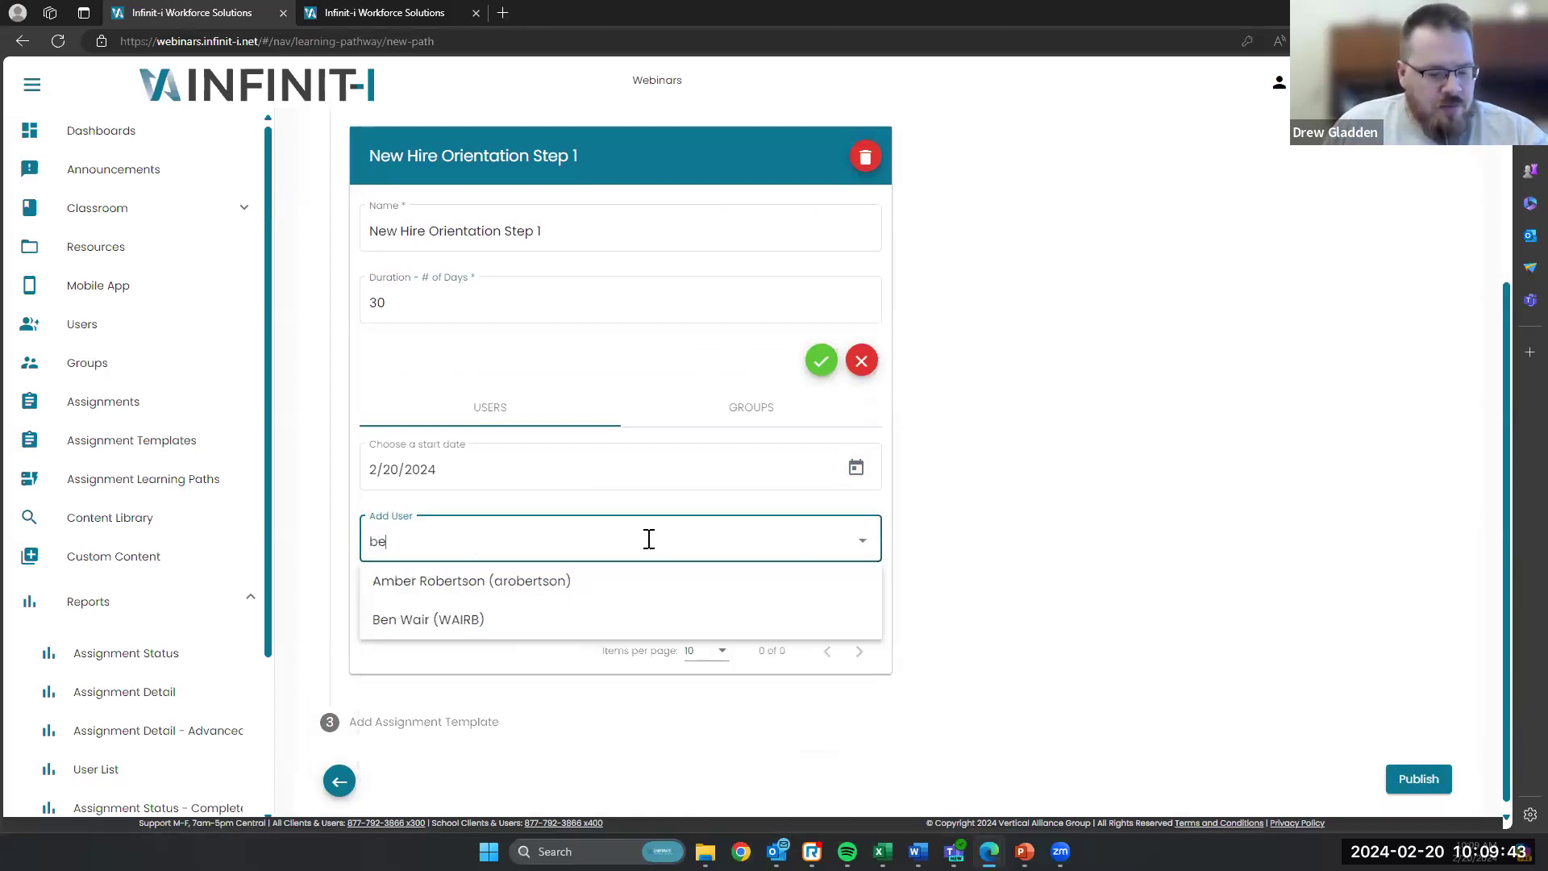
click(459, 582)
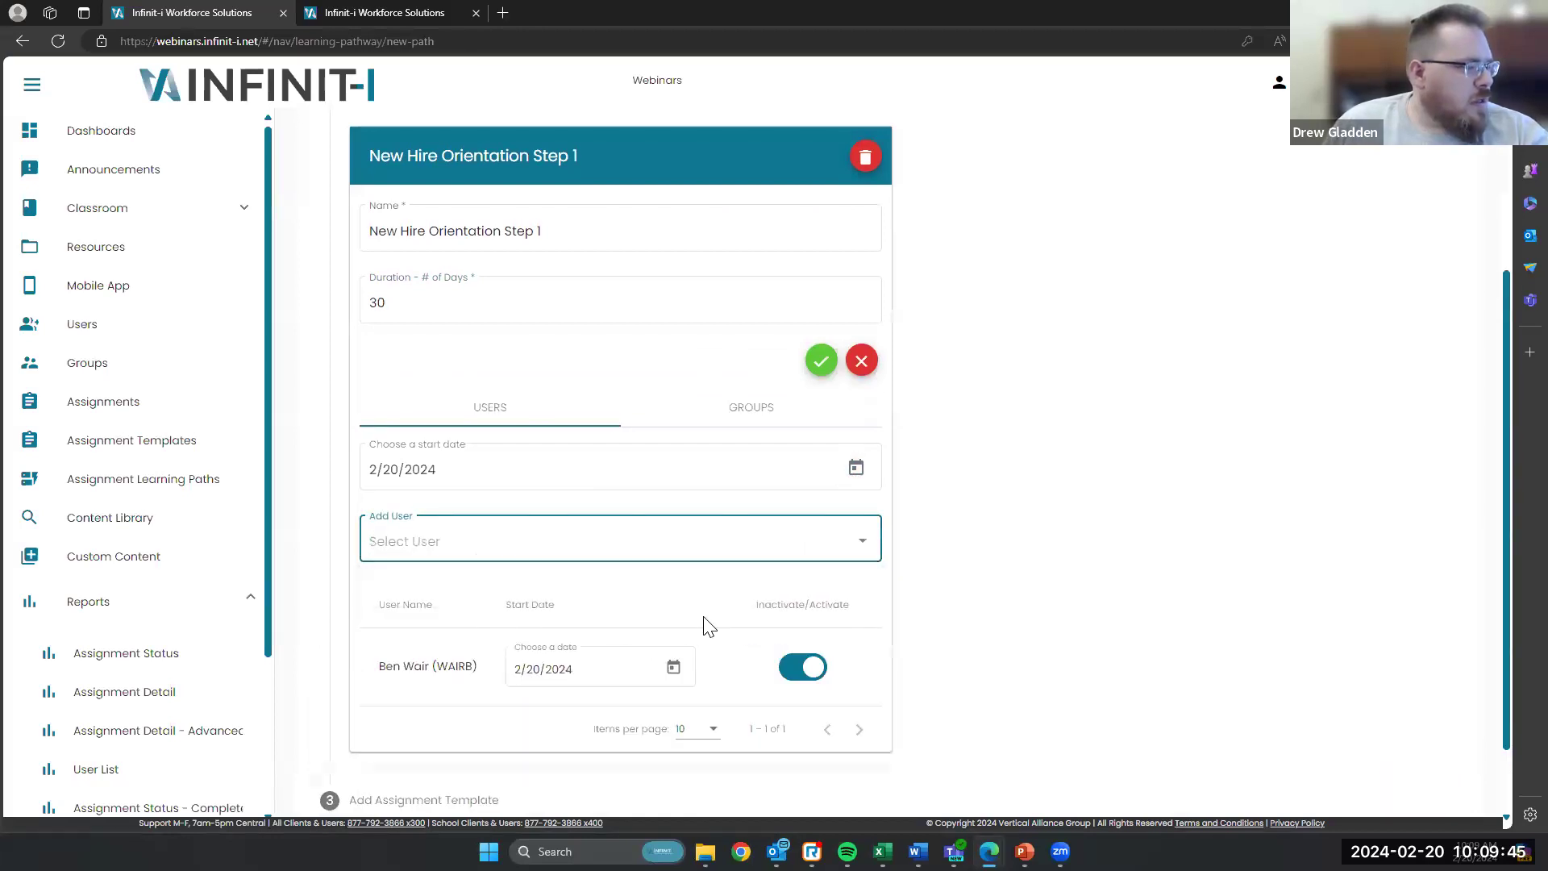
scroll(951, 625, down, 1)
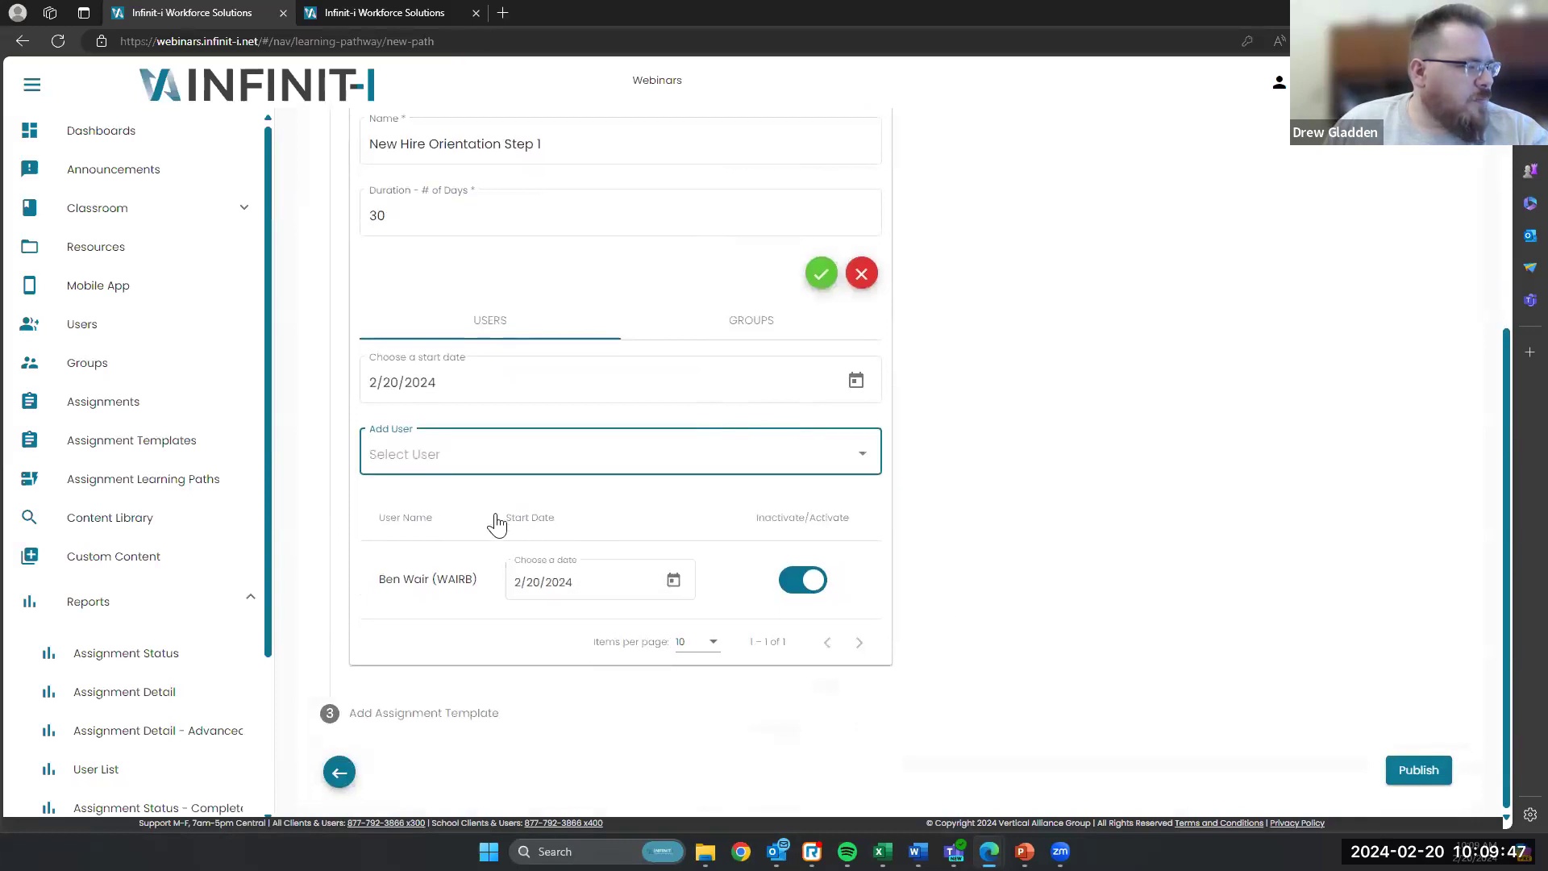
Step: Add New Hire Orientation Step 2 as the next assignment template
click(430, 718)
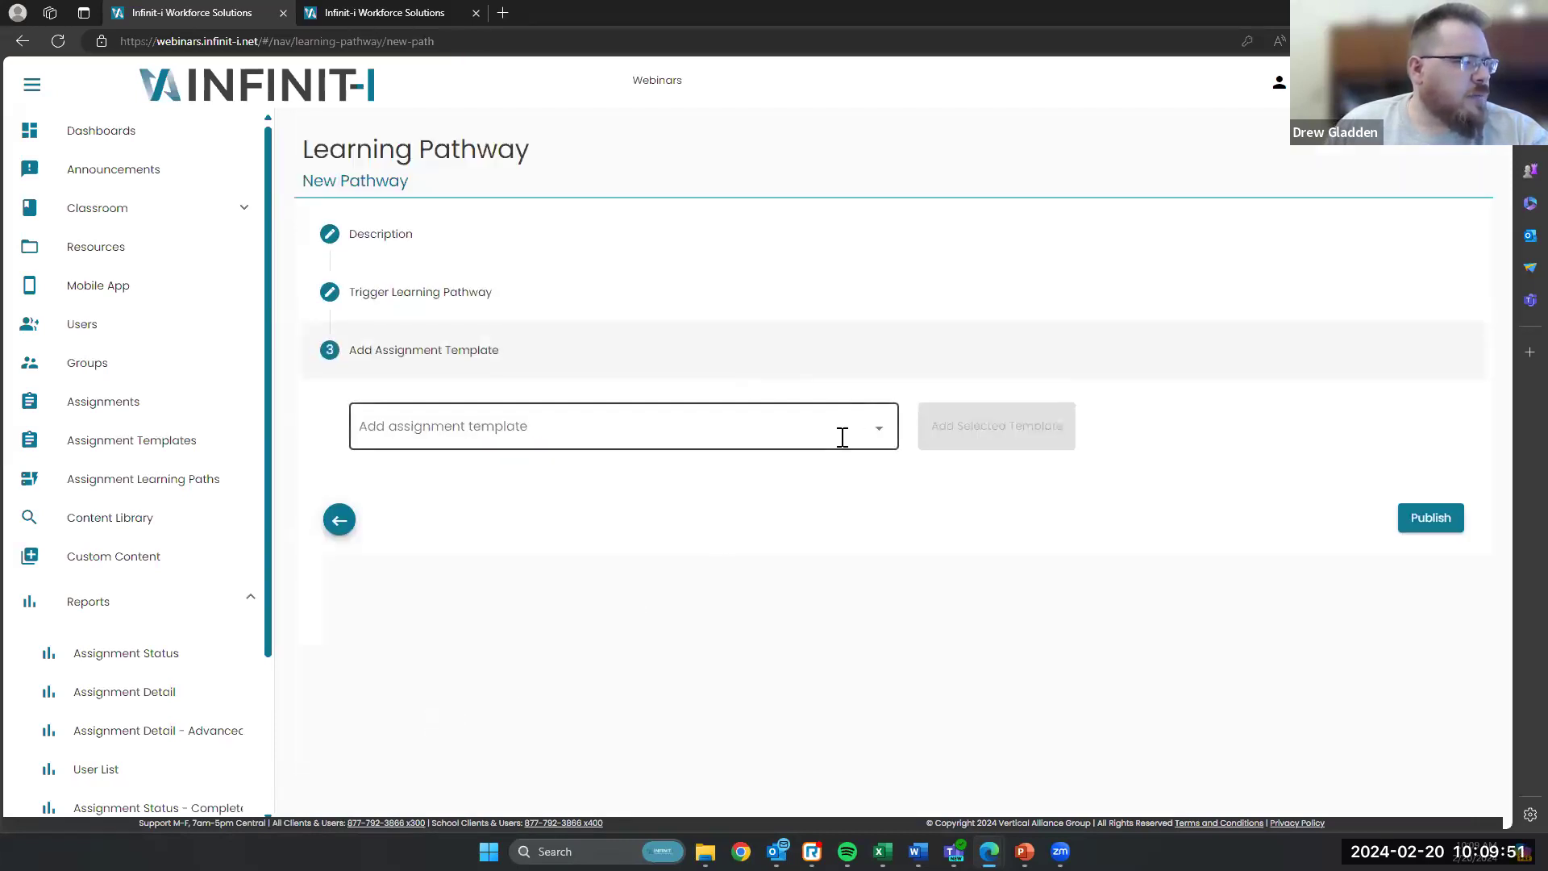
click(880, 436)
scroll(650, 546, down, 3)
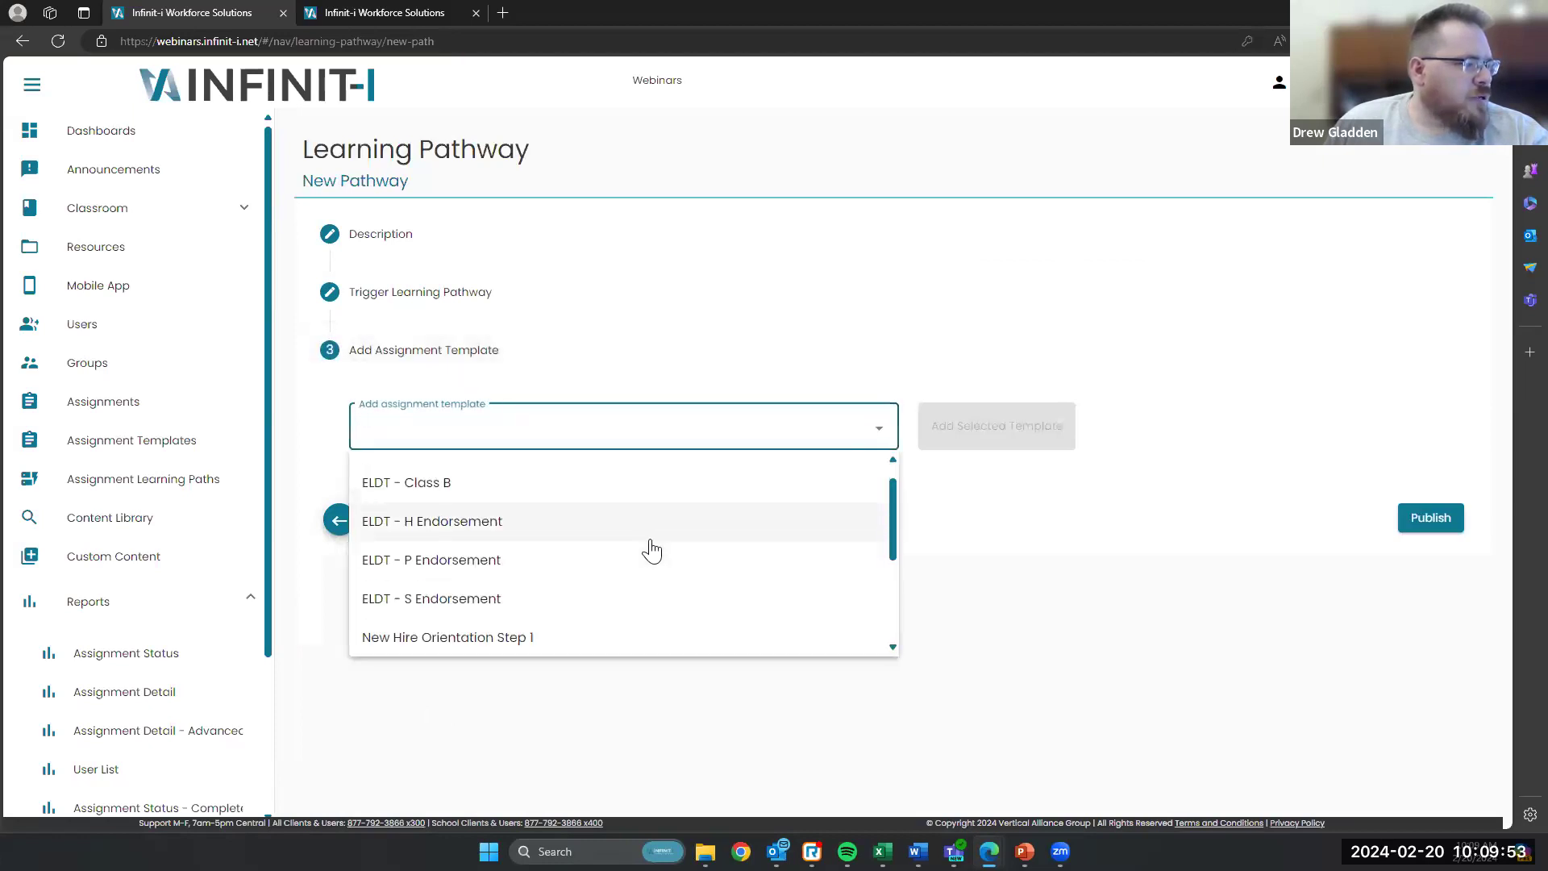
click(551, 575)
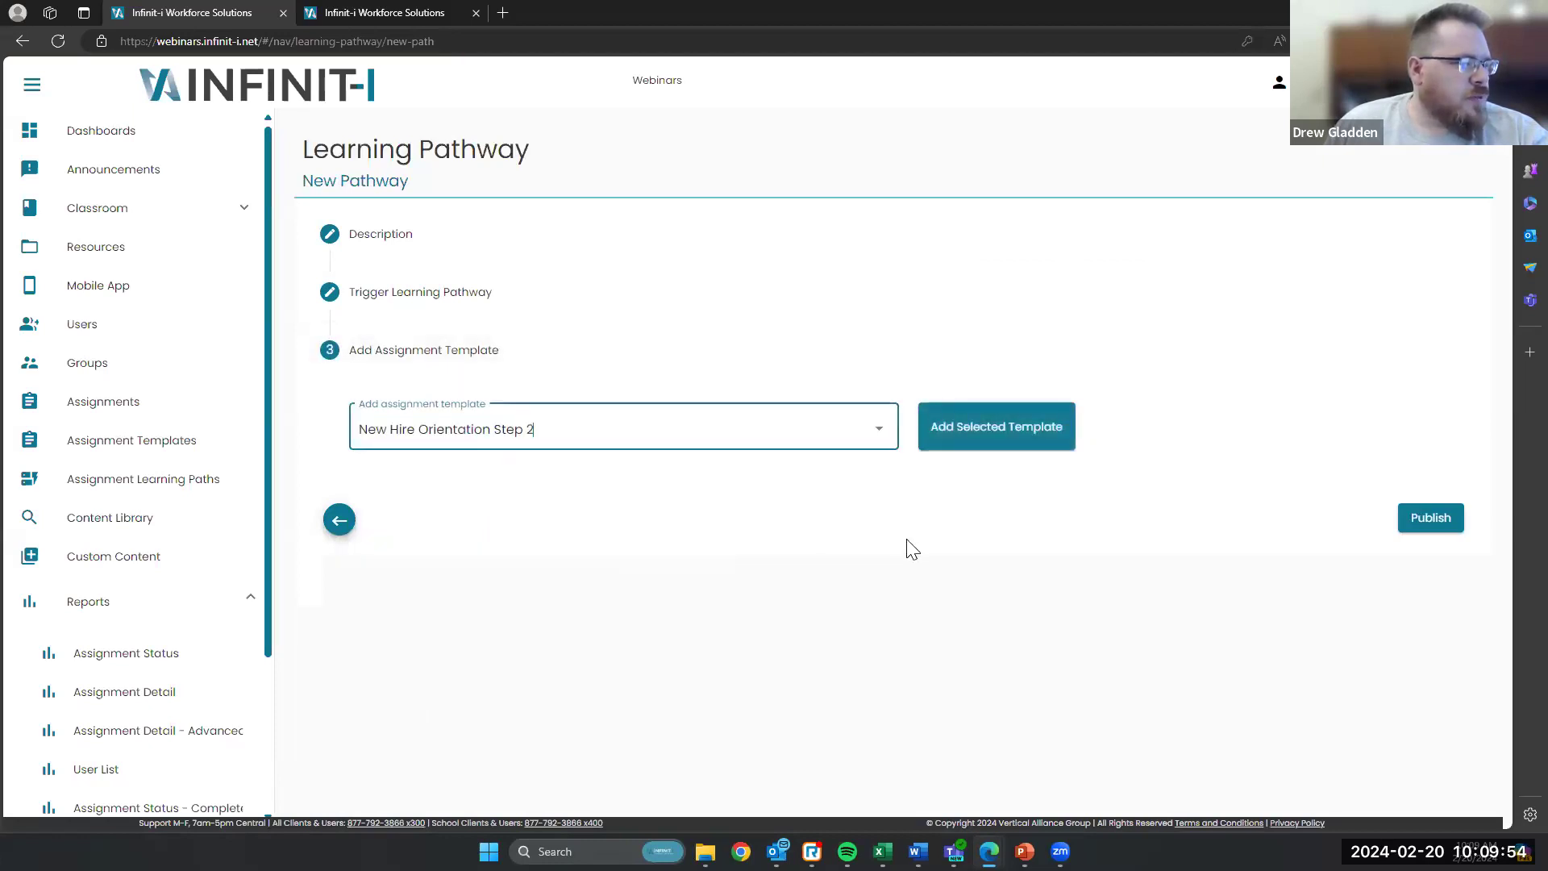
click(983, 435)
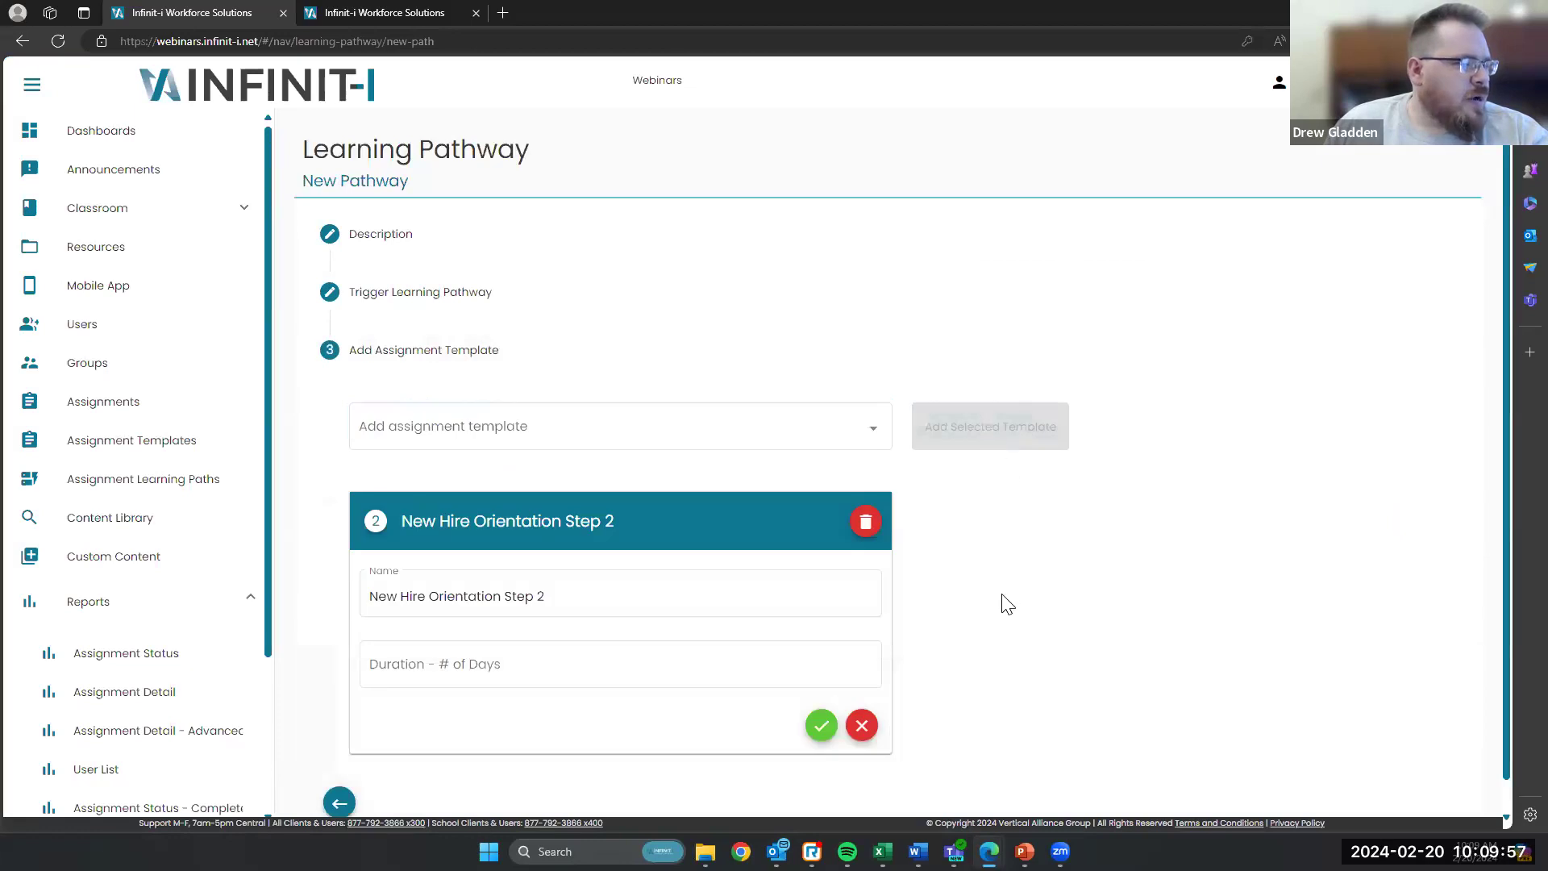
scroll(945, 575, down, 1)
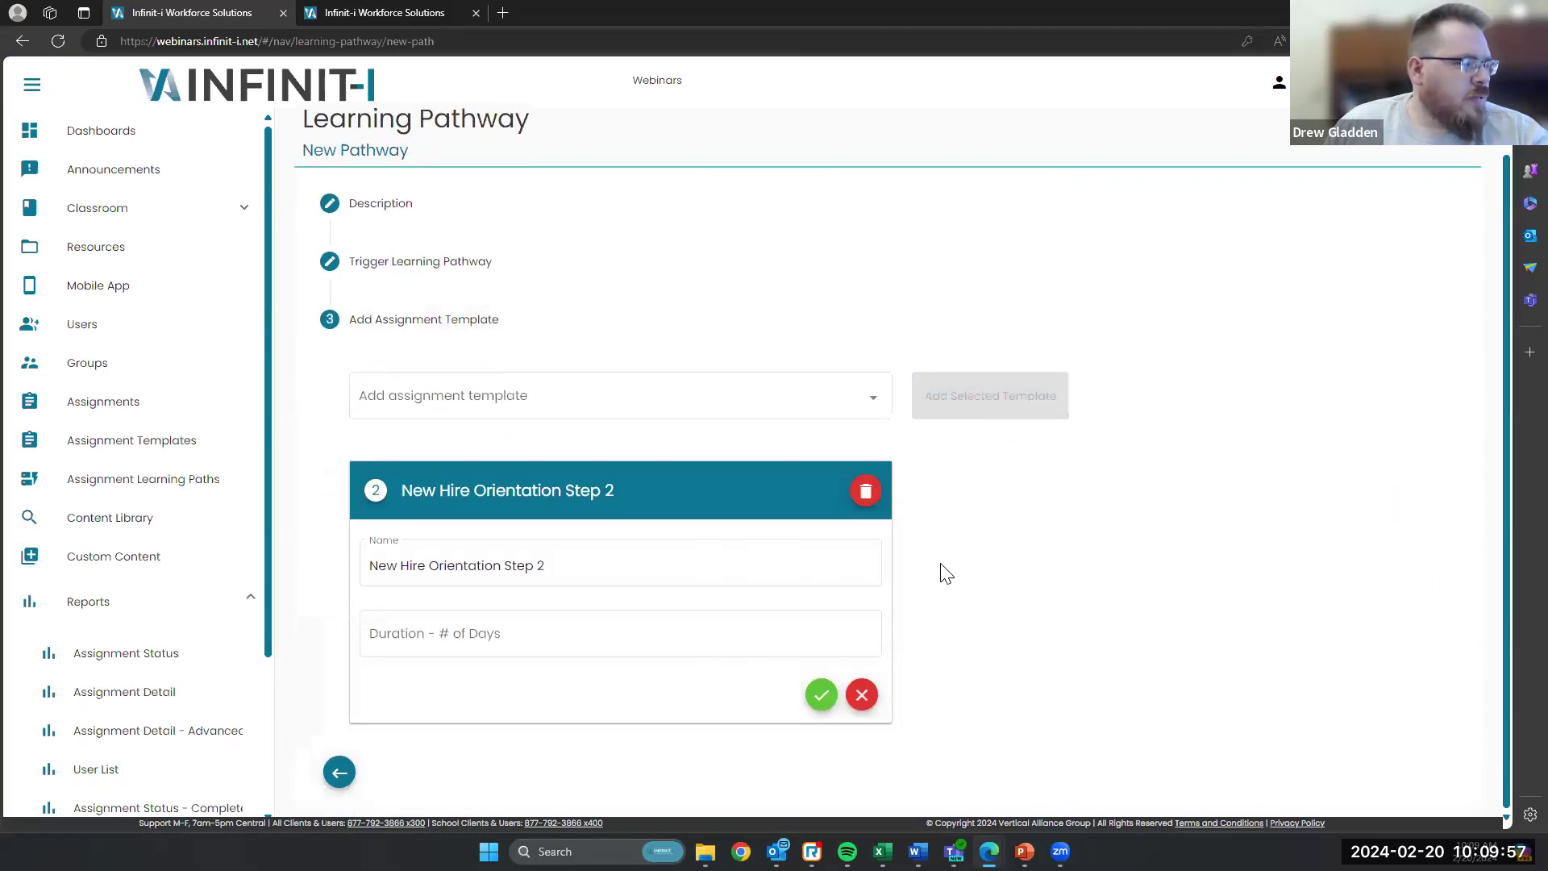
Step: Set Step 2's duration to 30 days and save it
click(680, 635)
text(30)
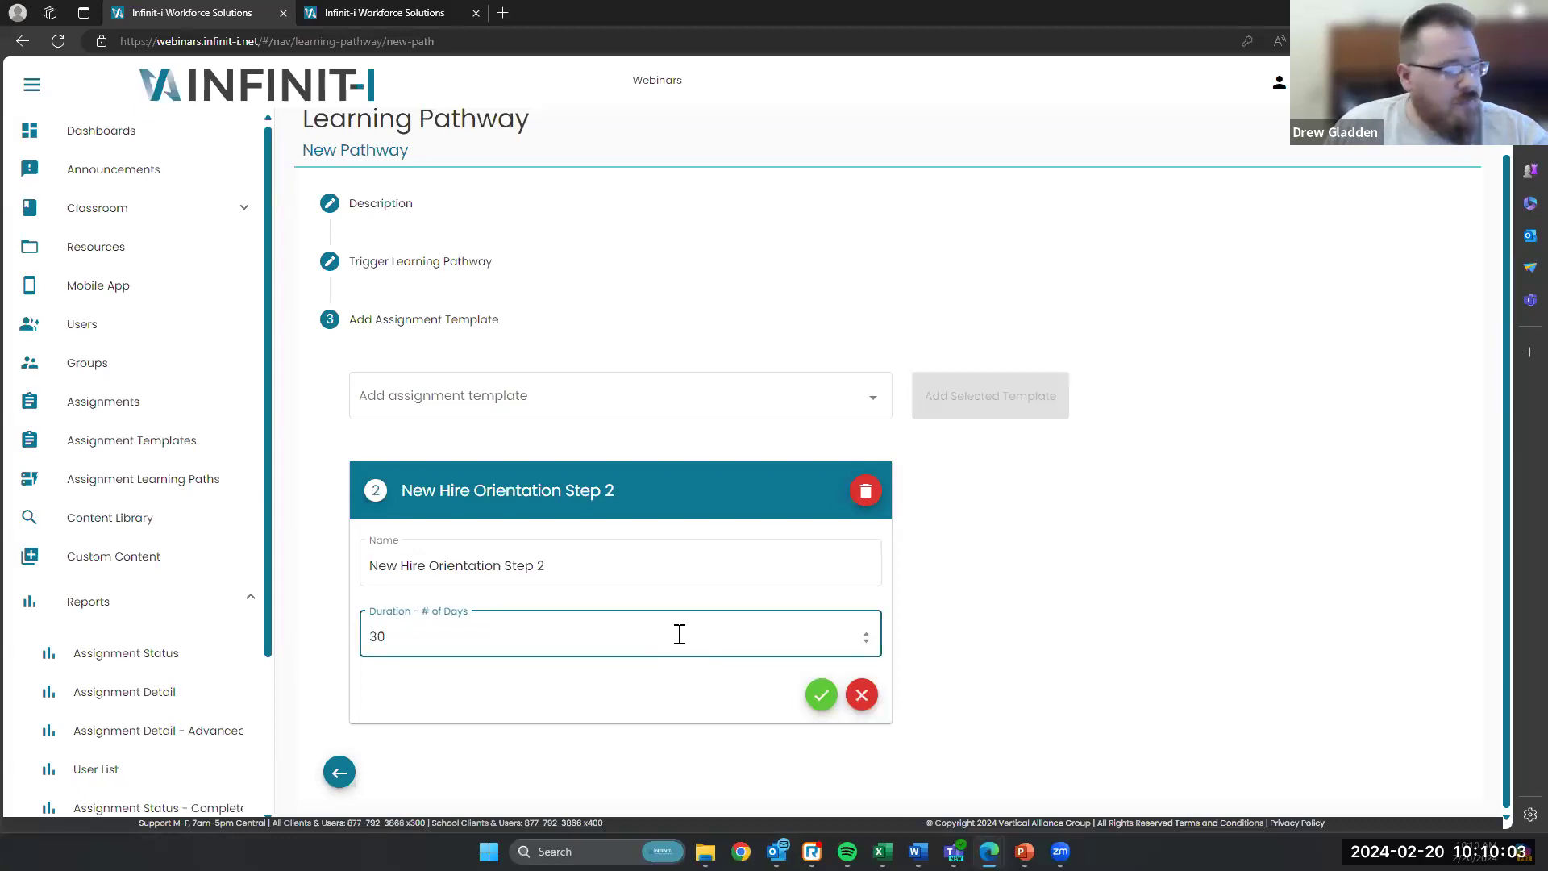
click(821, 695)
scroll(1009, 570, down, 1)
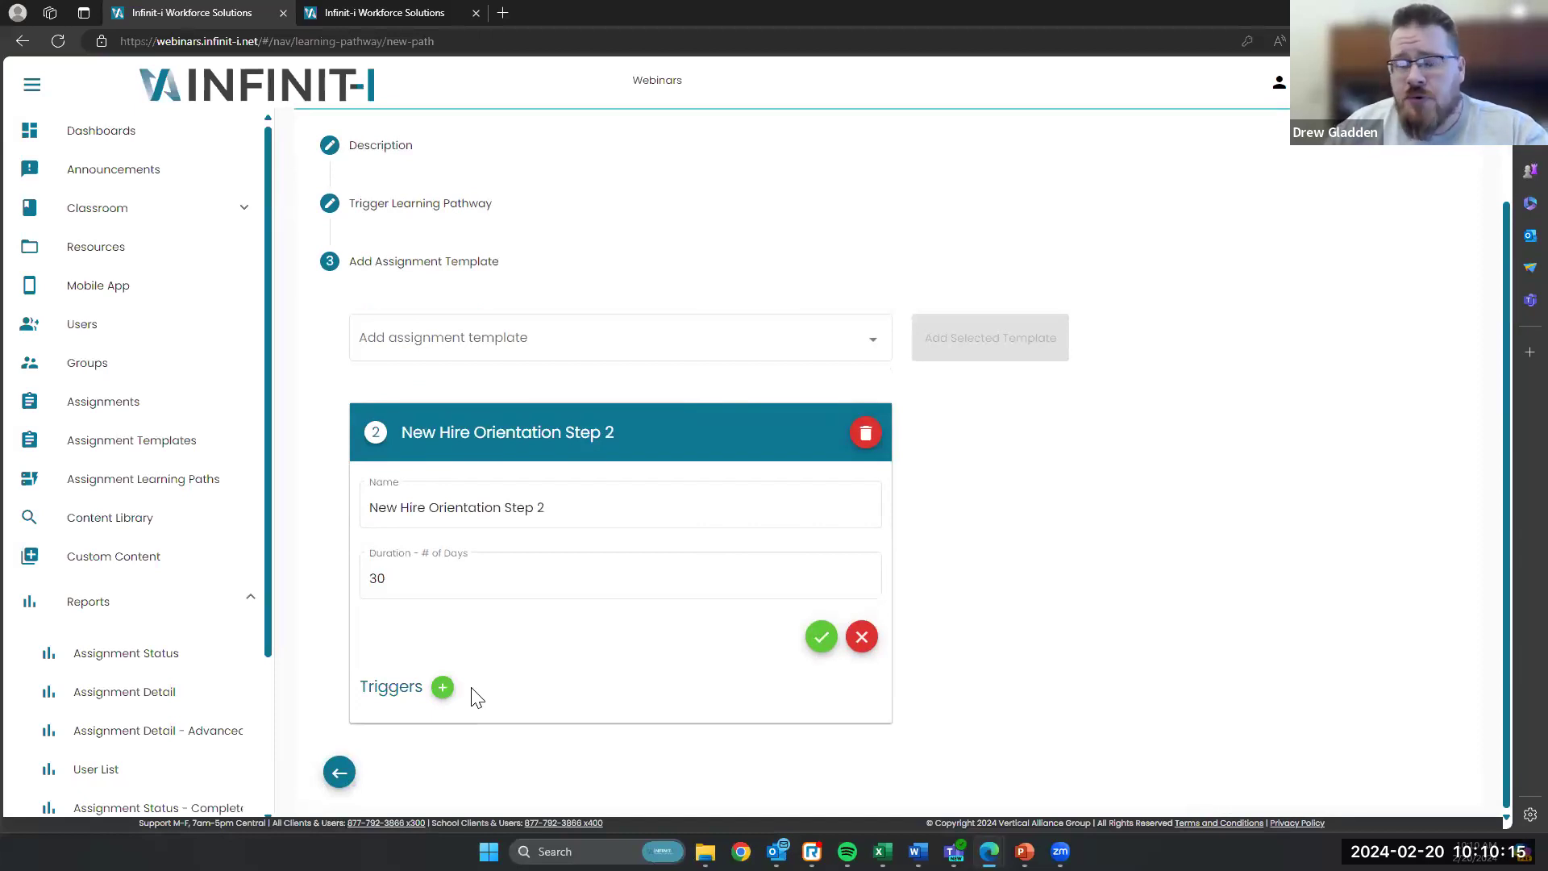
Step: Add a Status: Complete trigger to Step 2 and confirm its settings
click(444, 688)
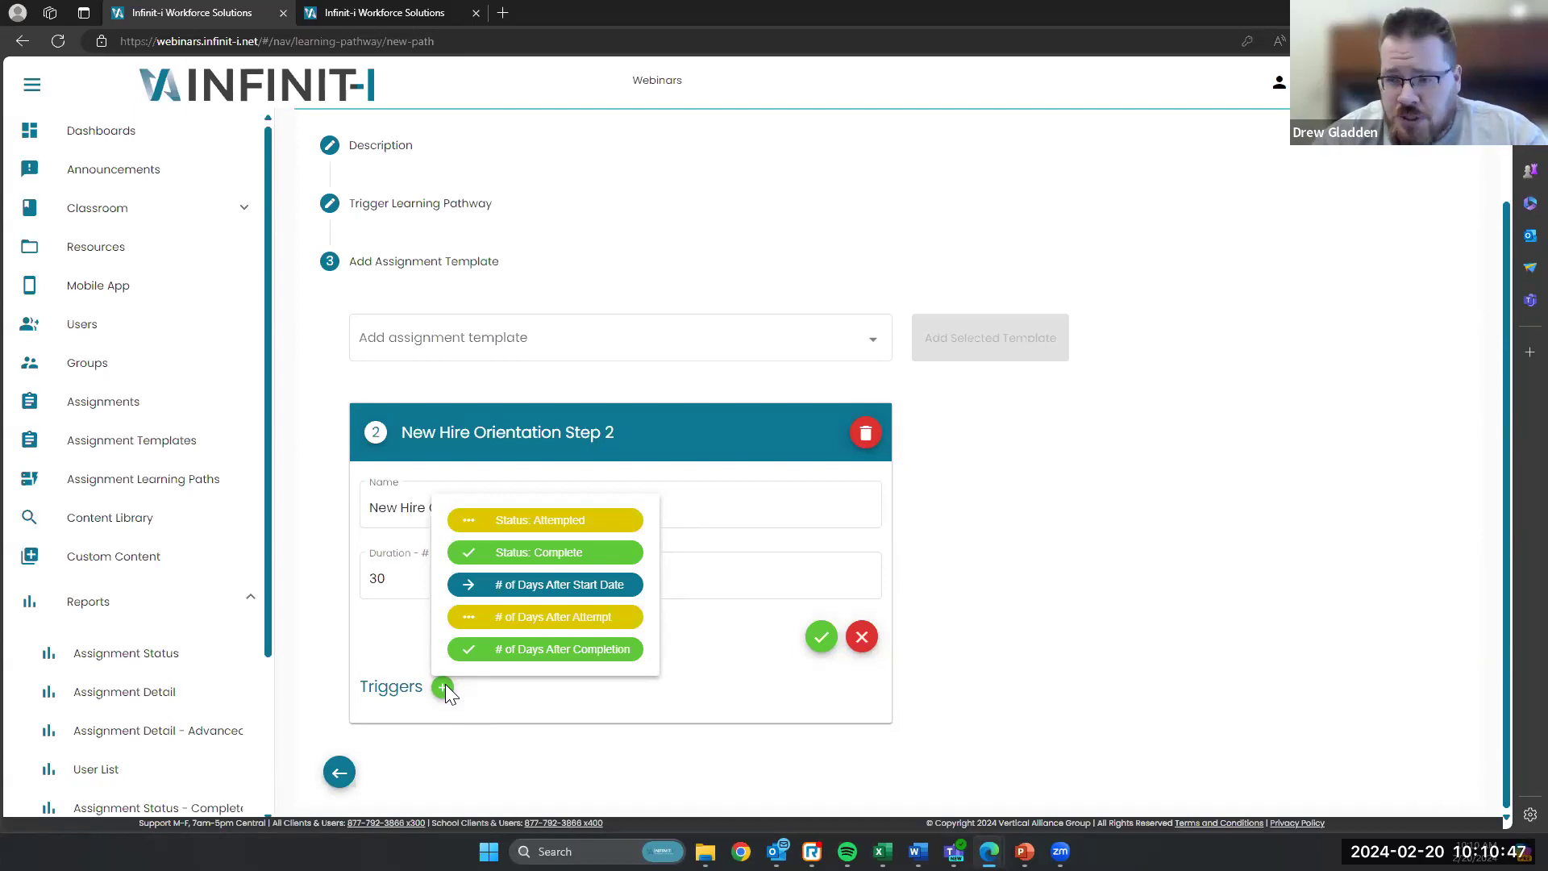
click(506, 556)
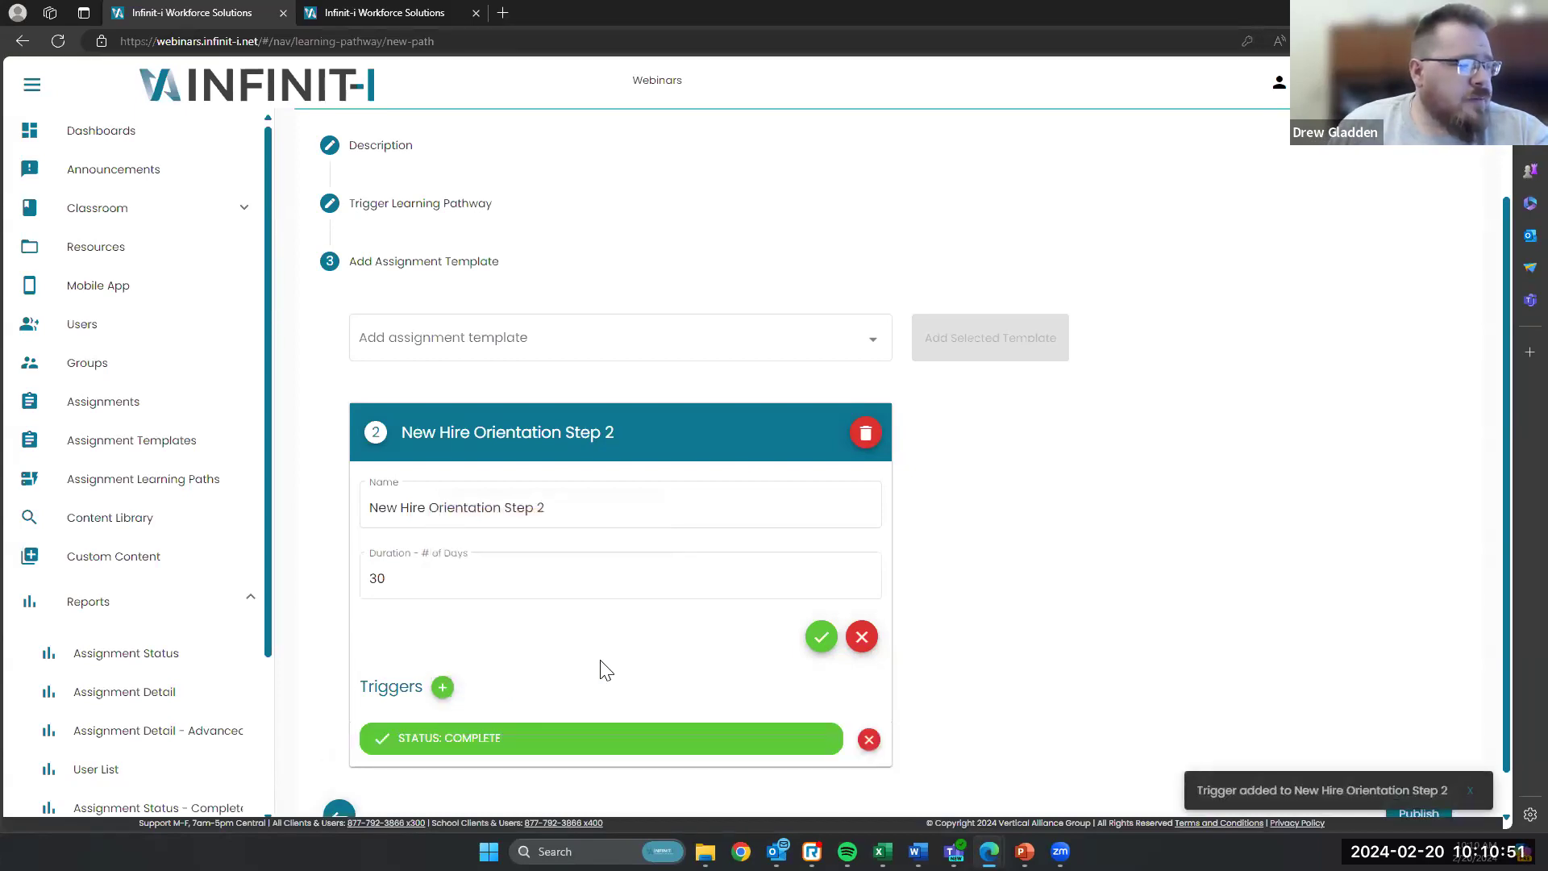
scroll(766, 653, down, 1)
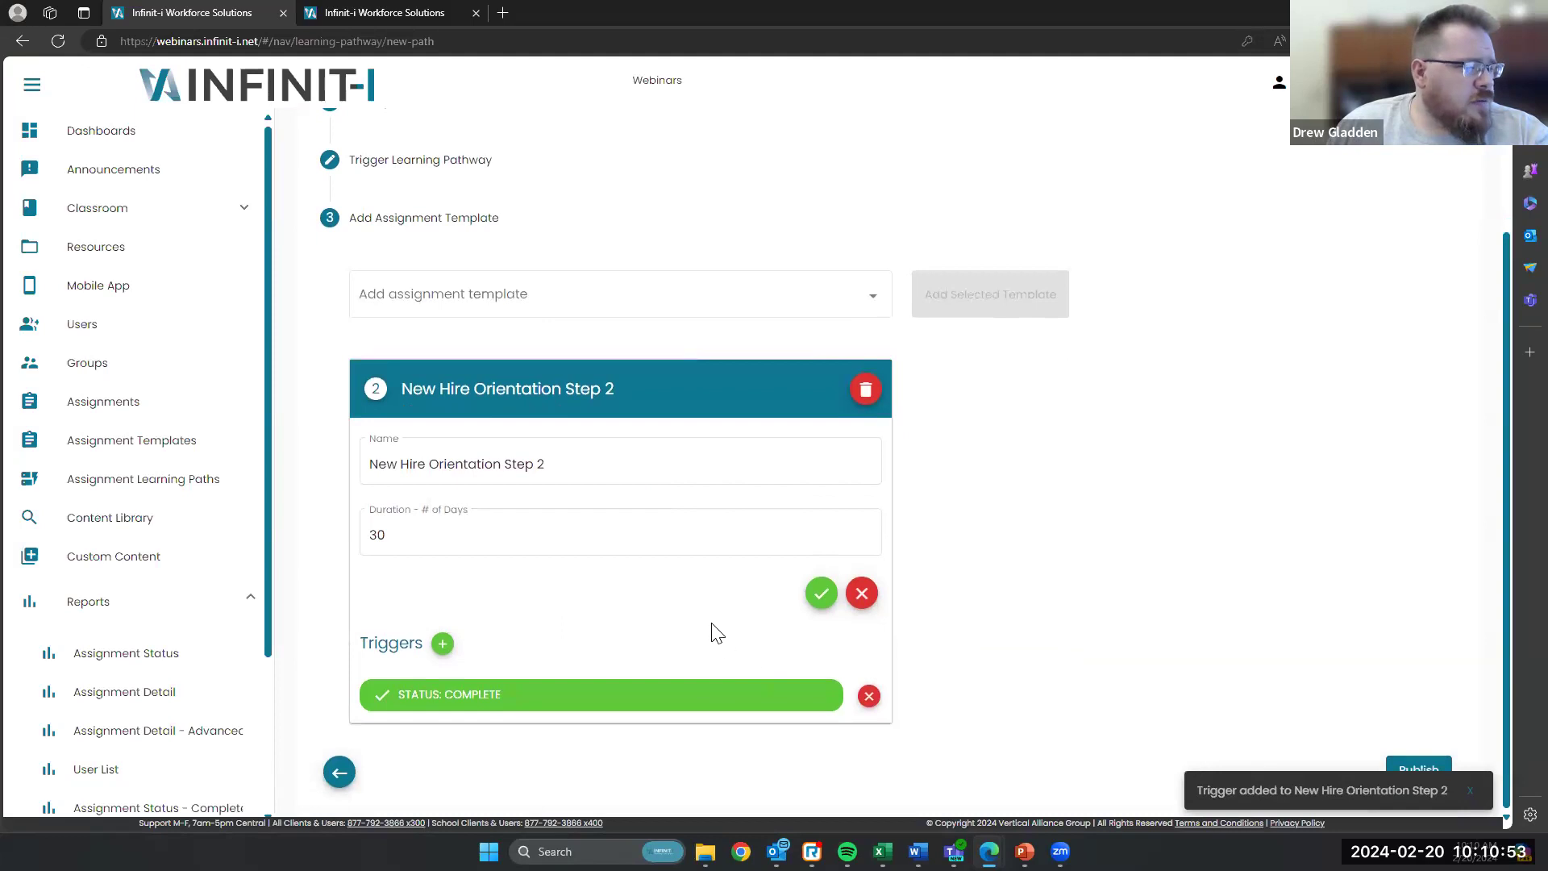
click(820, 594)
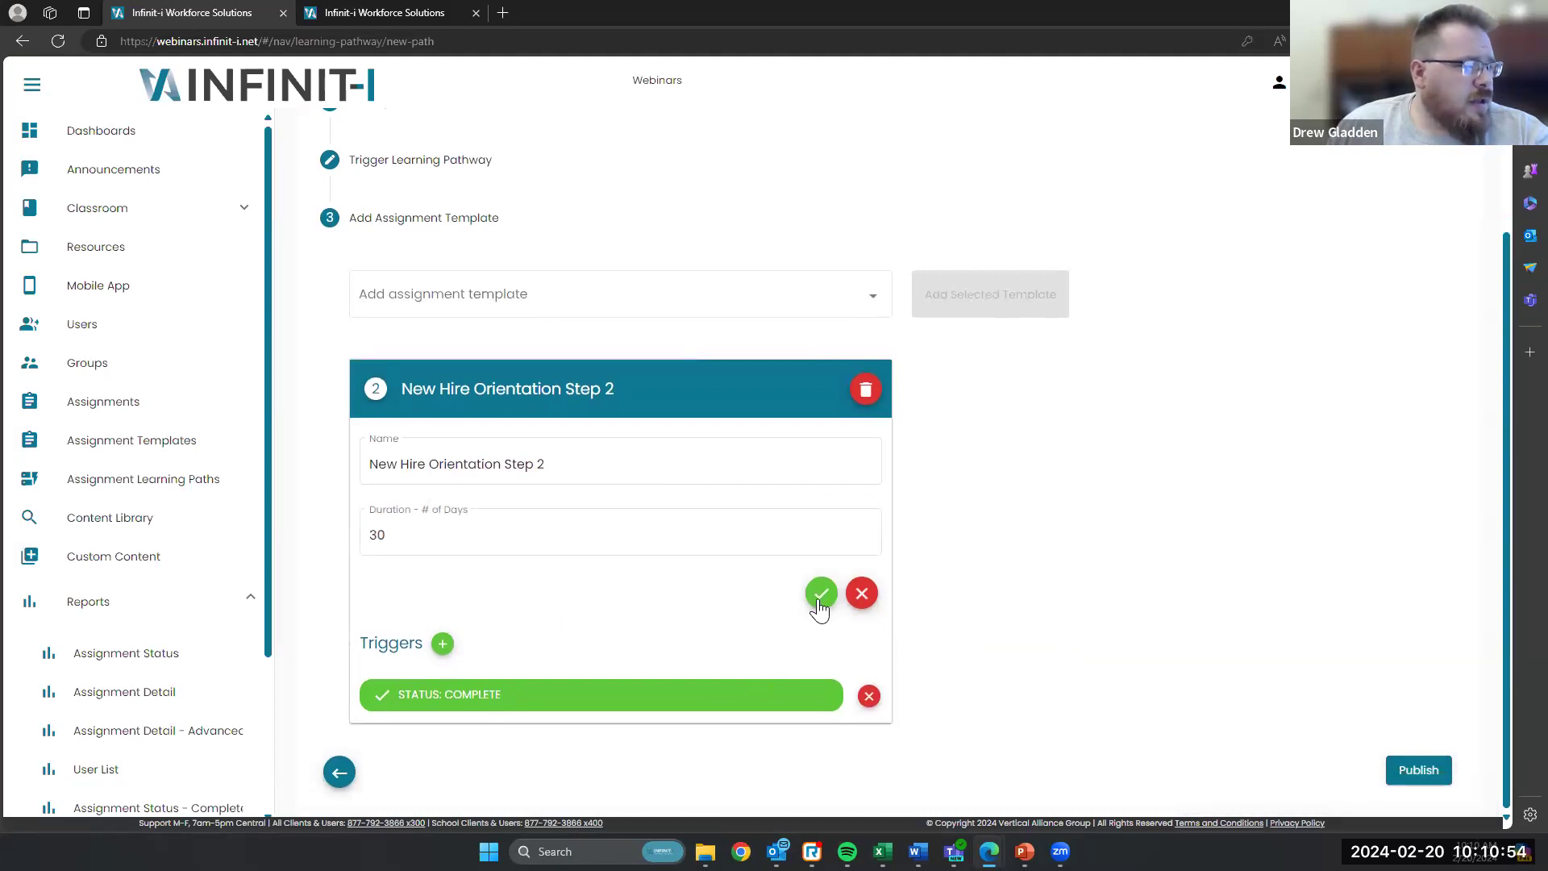
Step: Add the New Hire Orientation Step 3 assignment template to the pathway
click(870, 302)
scroll(677, 453, down, 1)
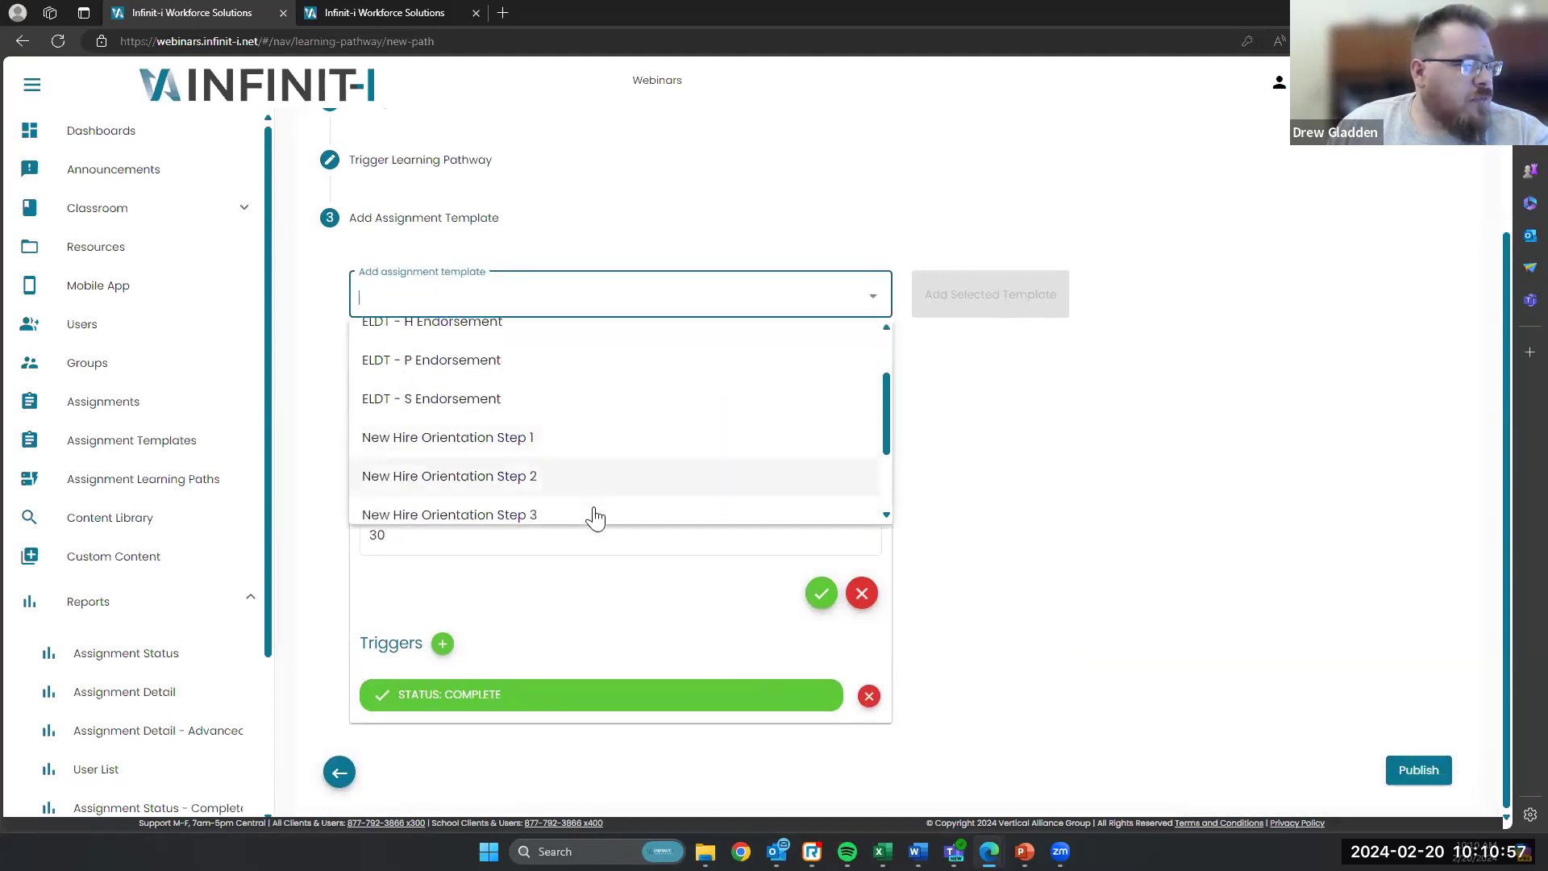
click(596, 516)
click(1012, 315)
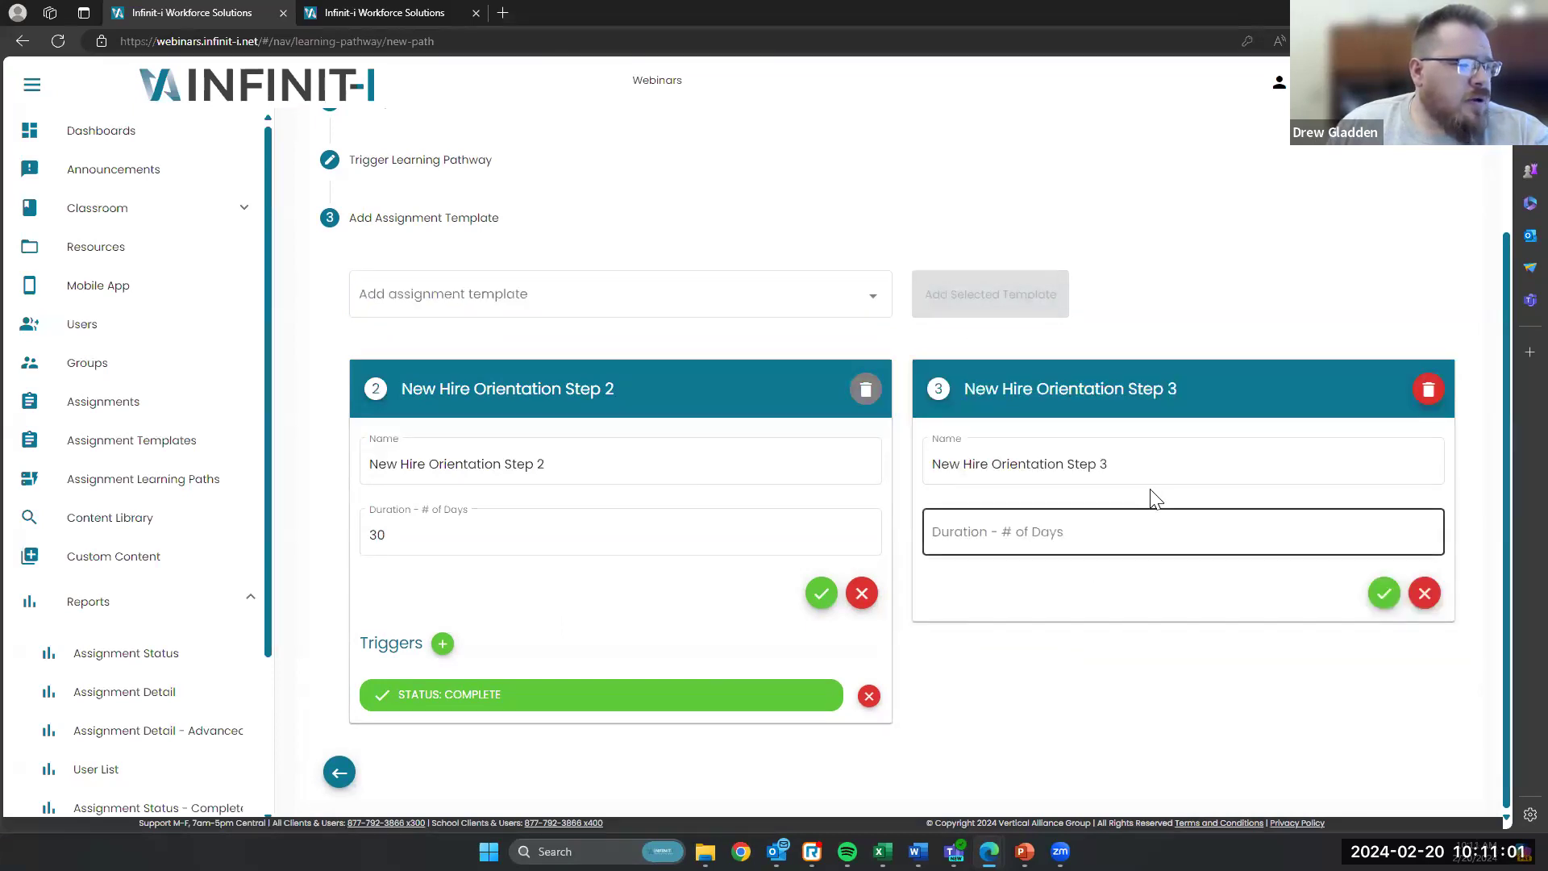
Step: Give Step 3 a 30-day duration and a Status: Complete trigger, then publish
click(1120, 536)
text(3)
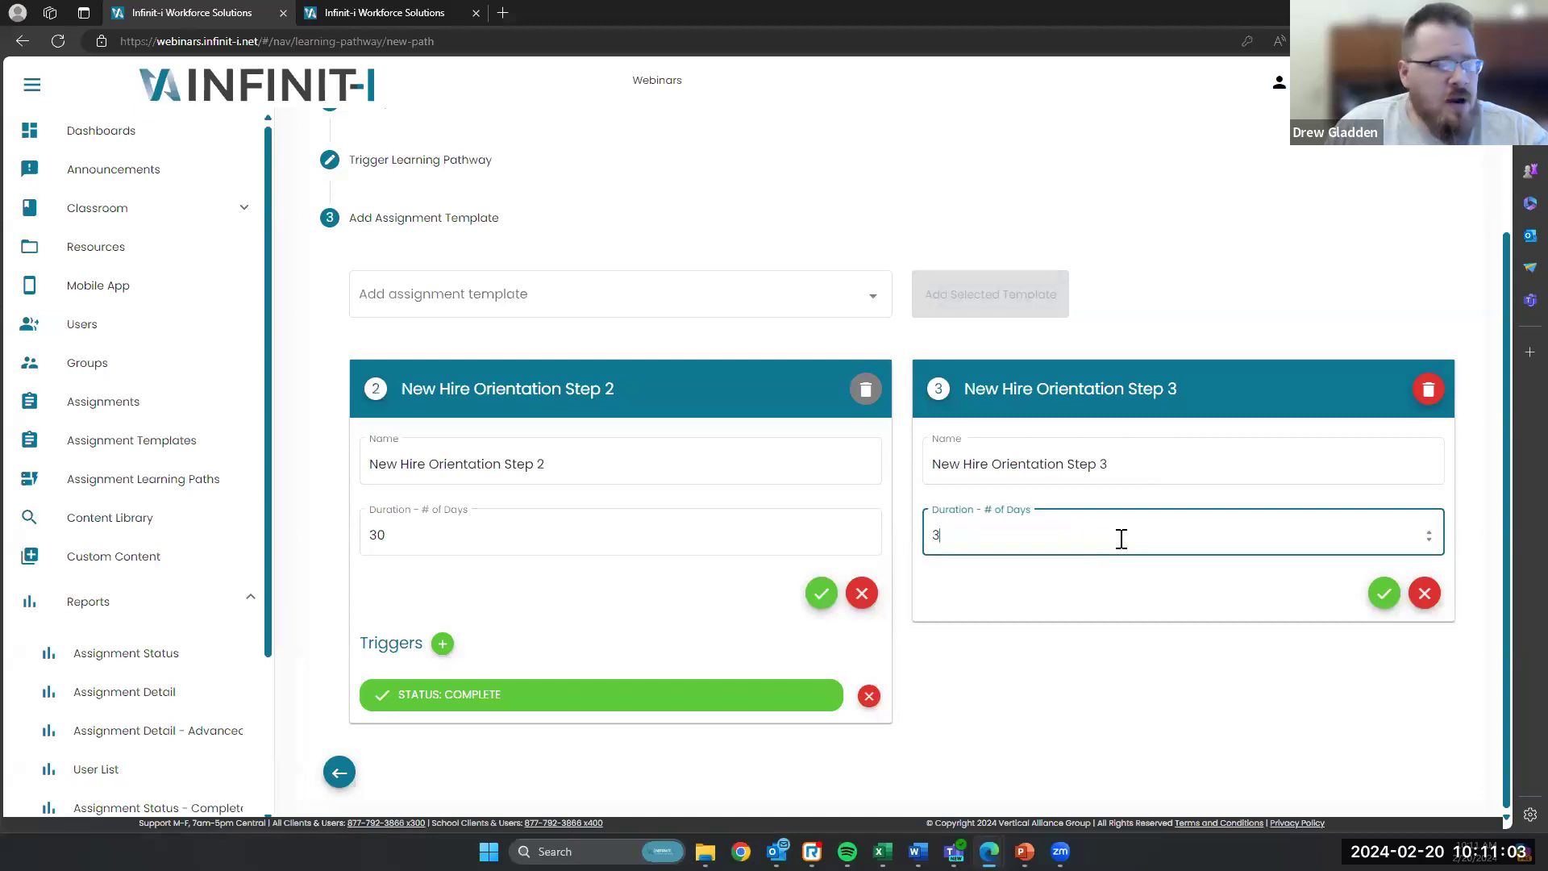
text(0)
click(1384, 594)
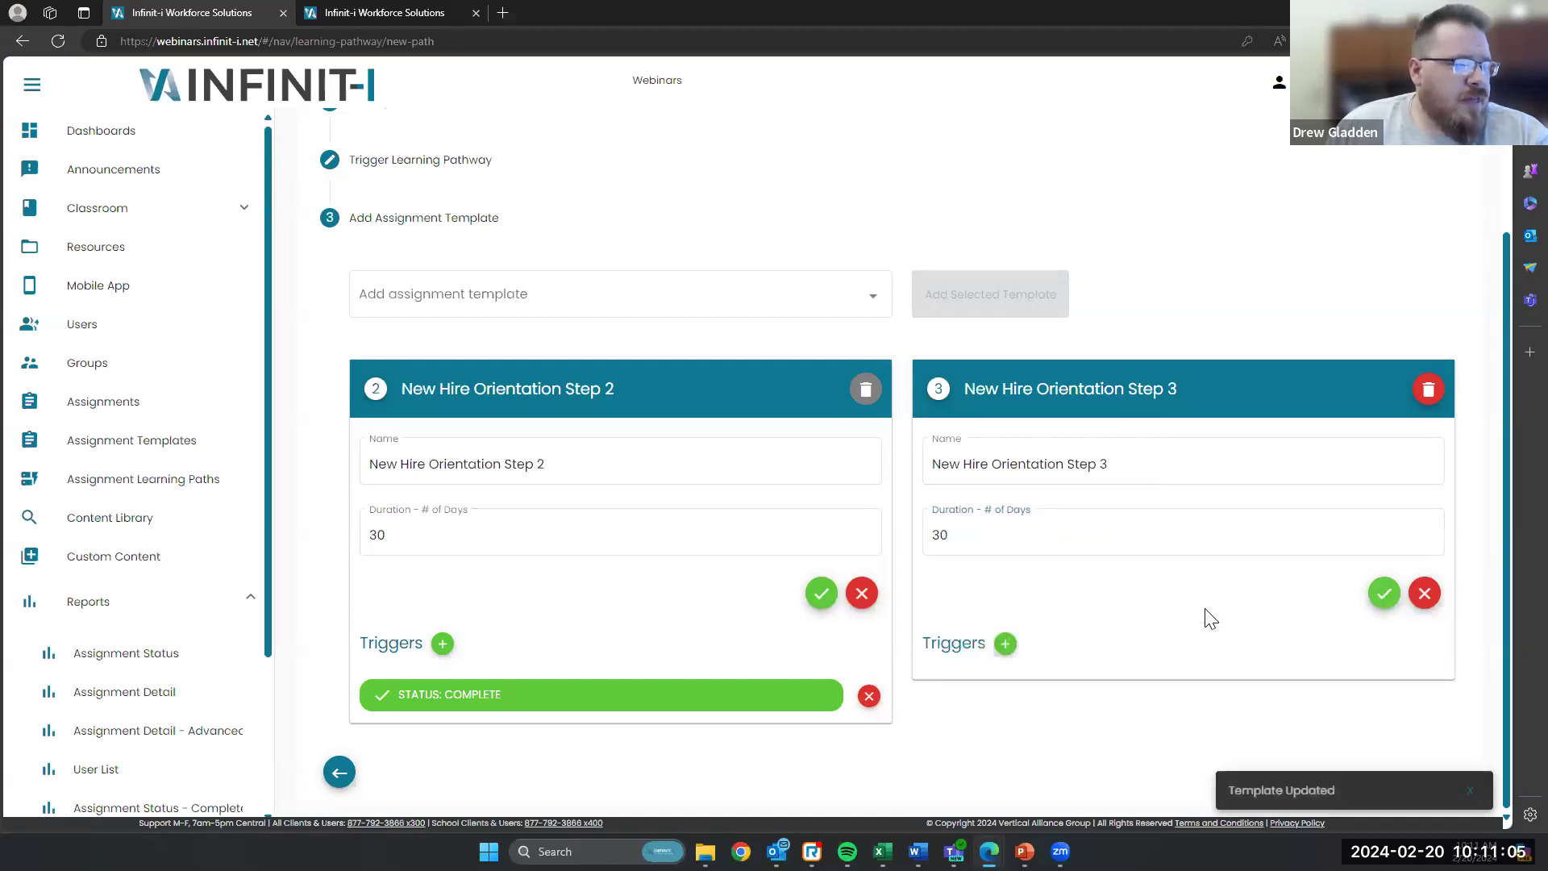
click(1004, 643)
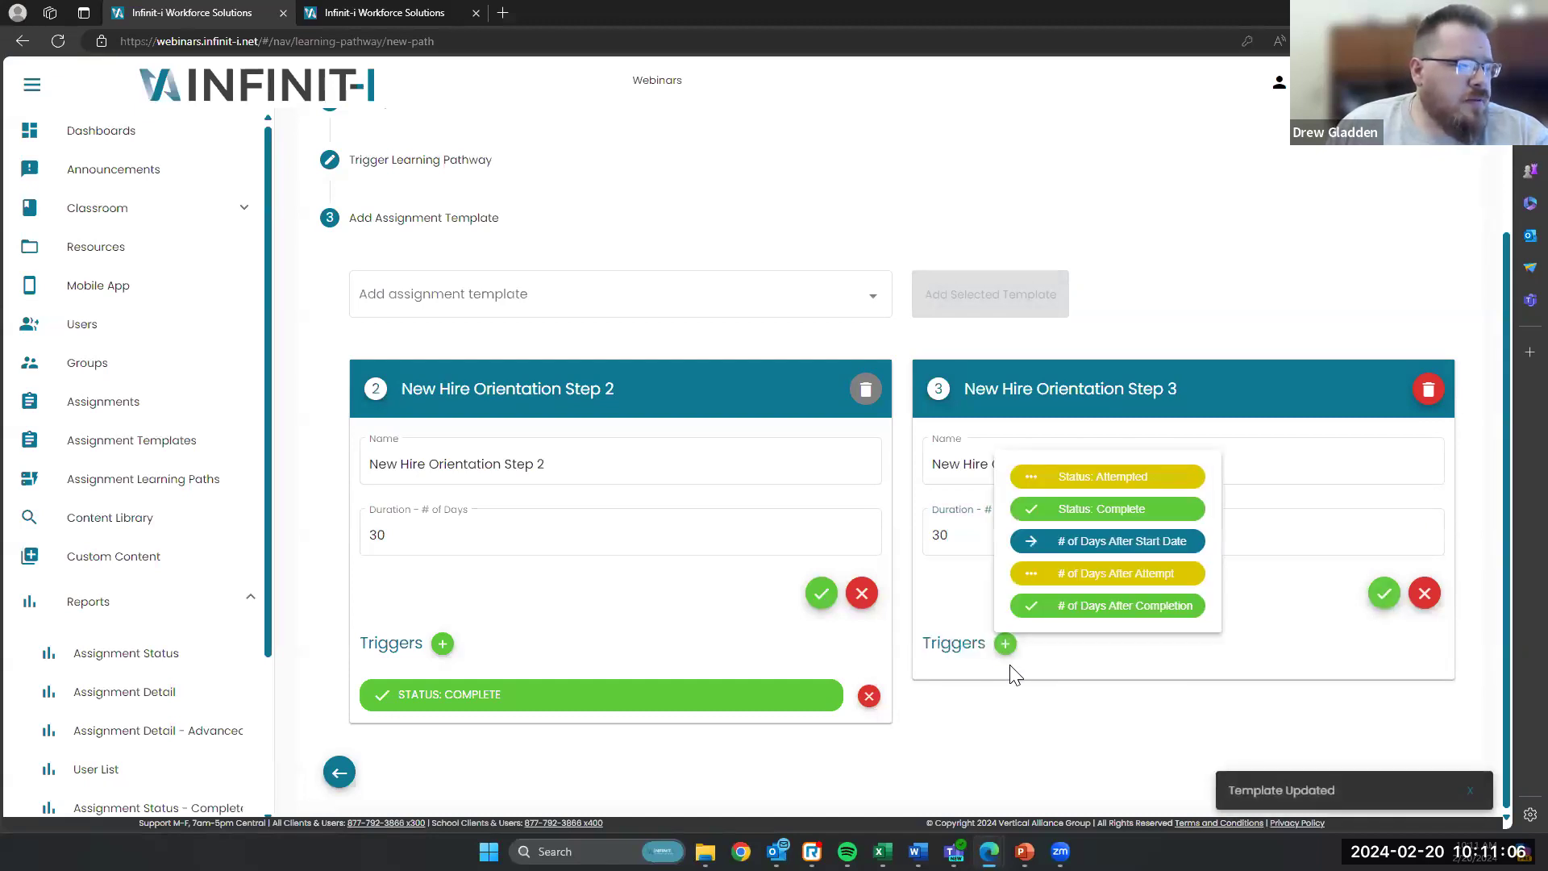
click(1104, 508)
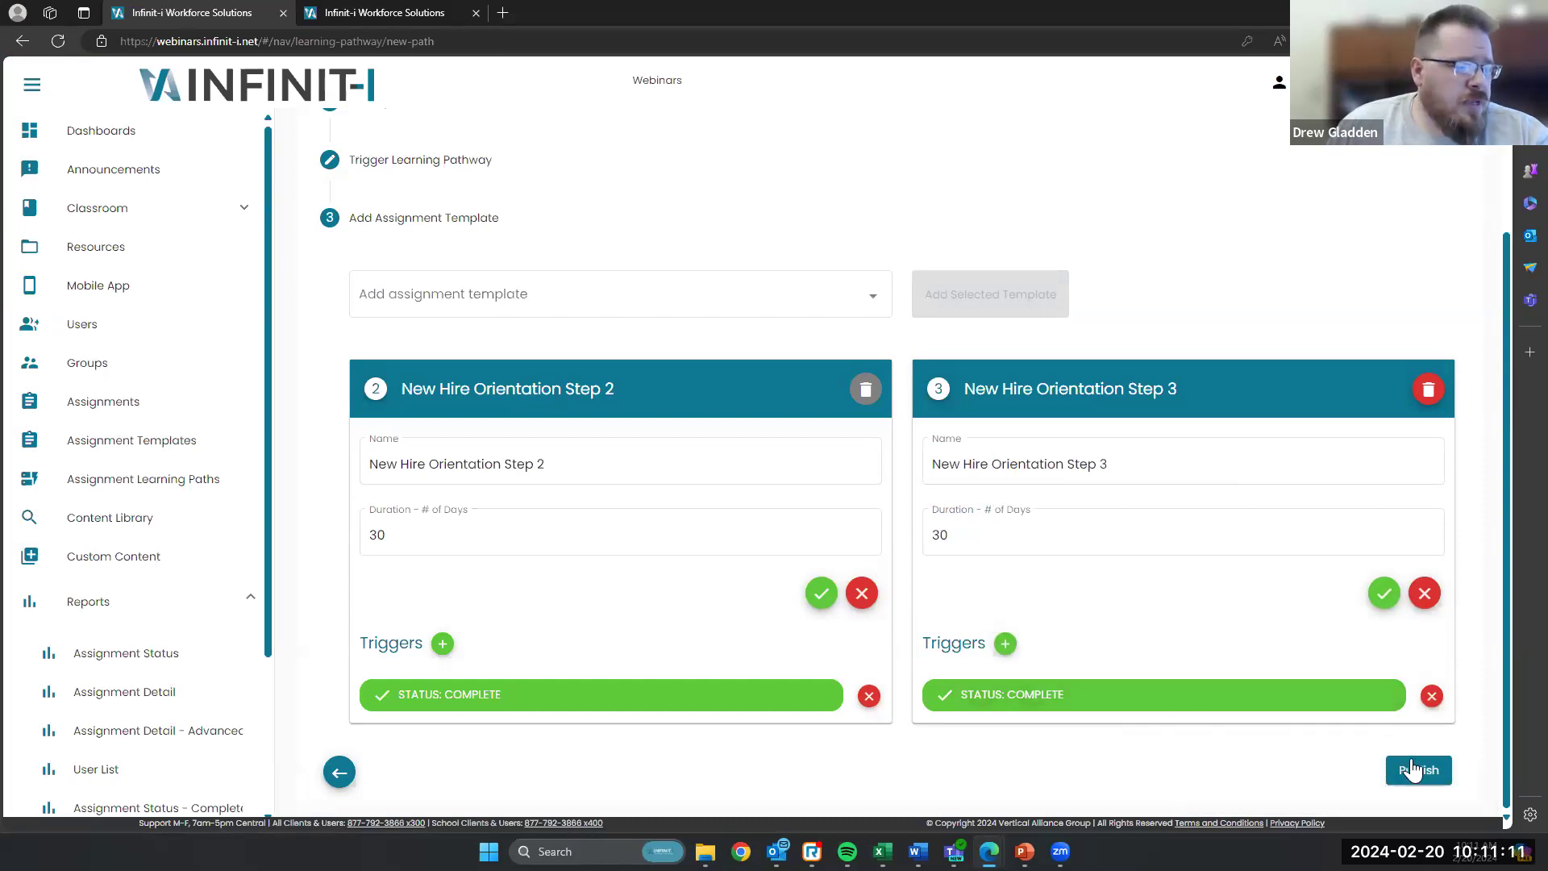
click(1417, 773)
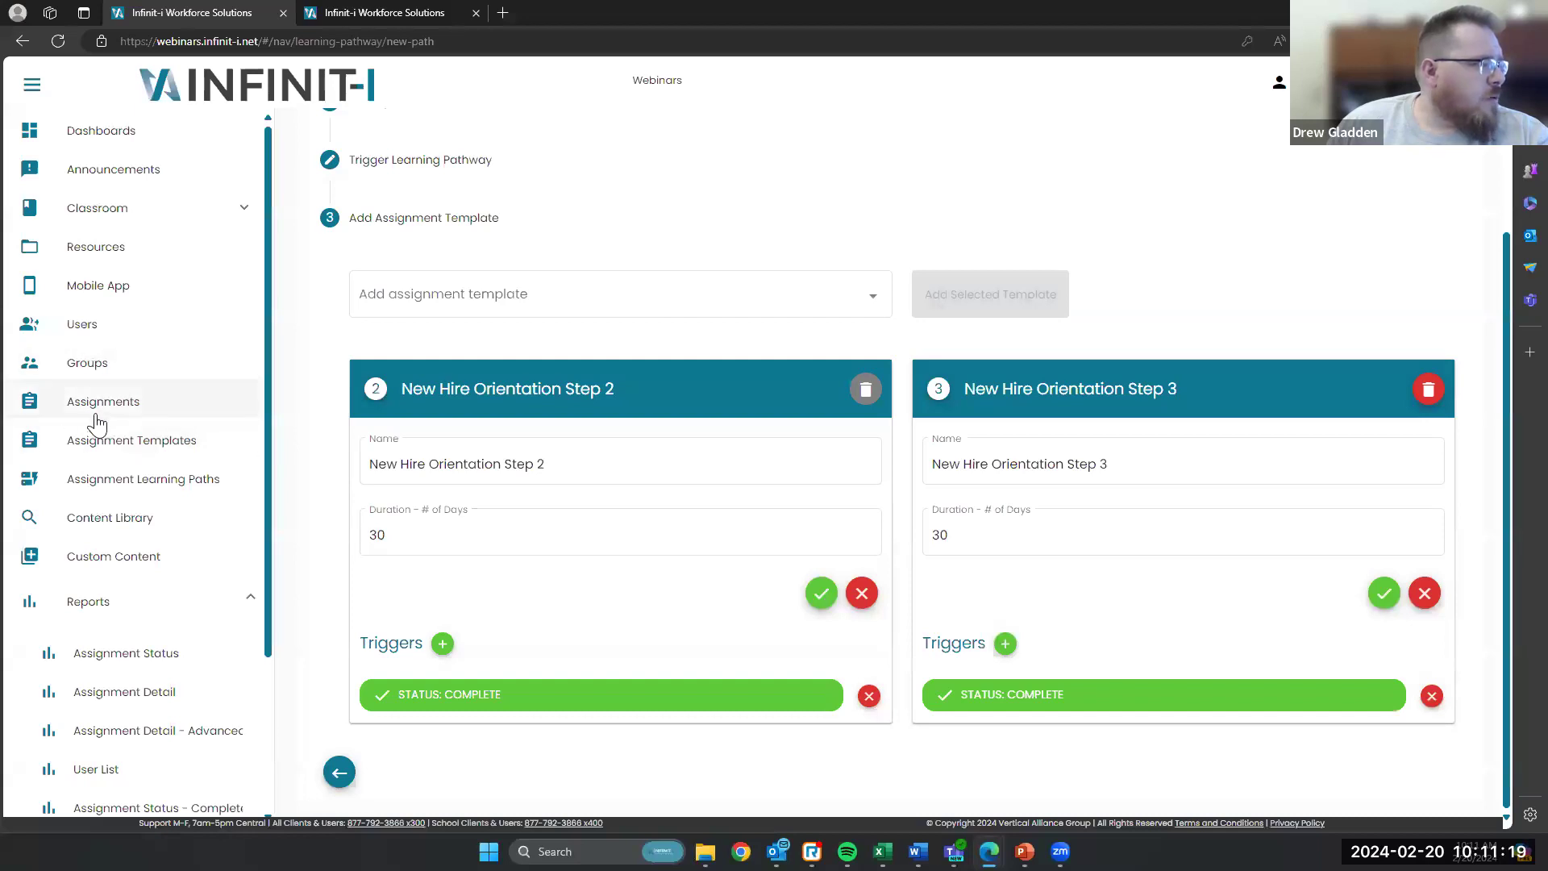
Step: Reload the learner's class list in the second tab and start New Hire Orientation Step 2
click(351, 14)
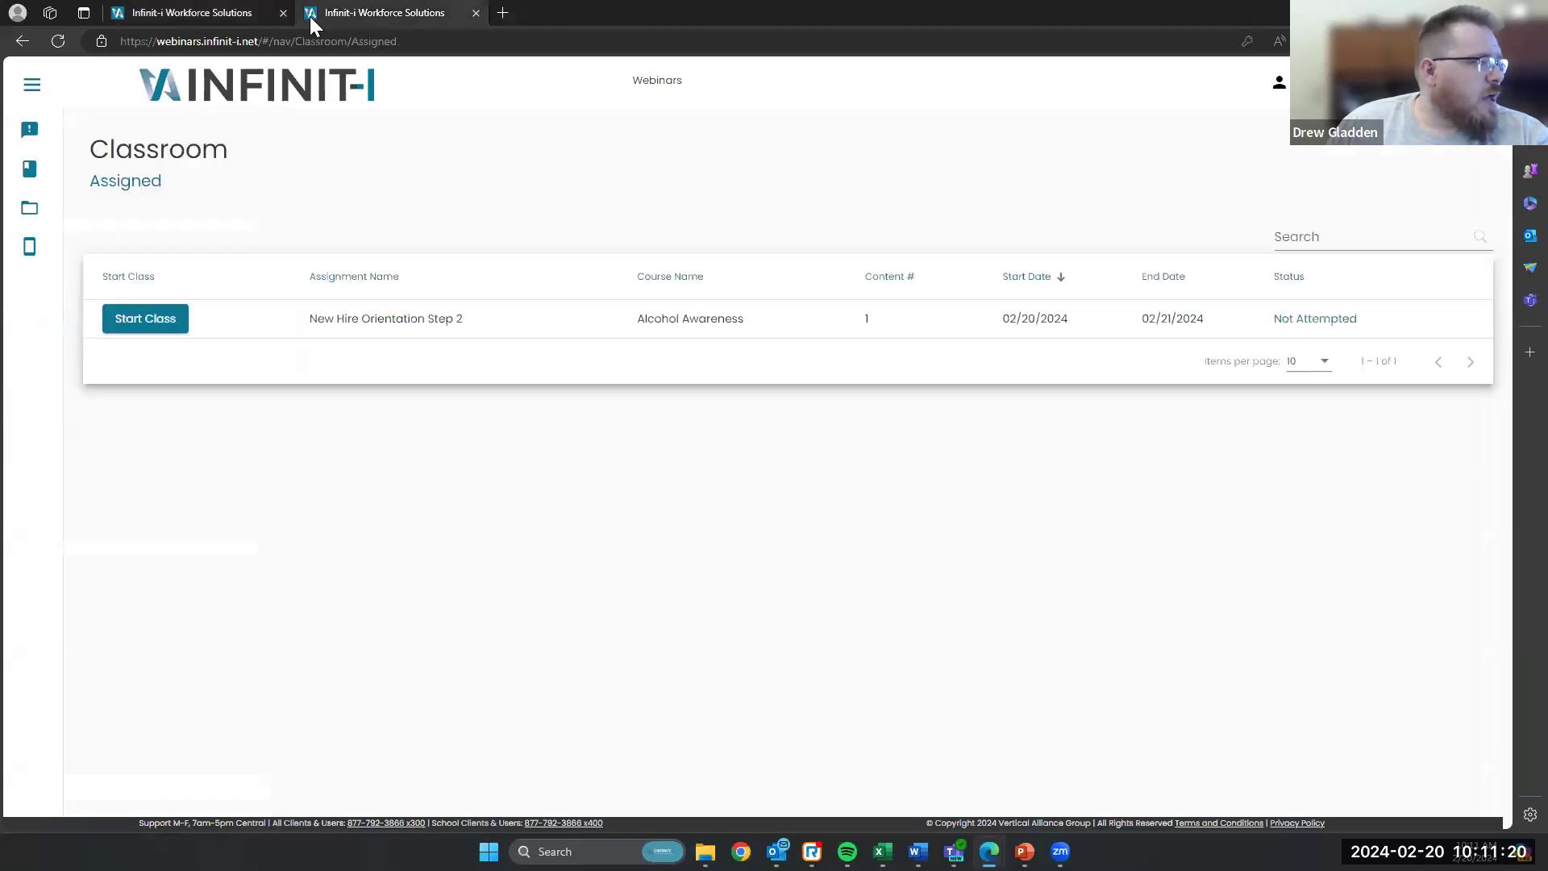
click(60, 40)
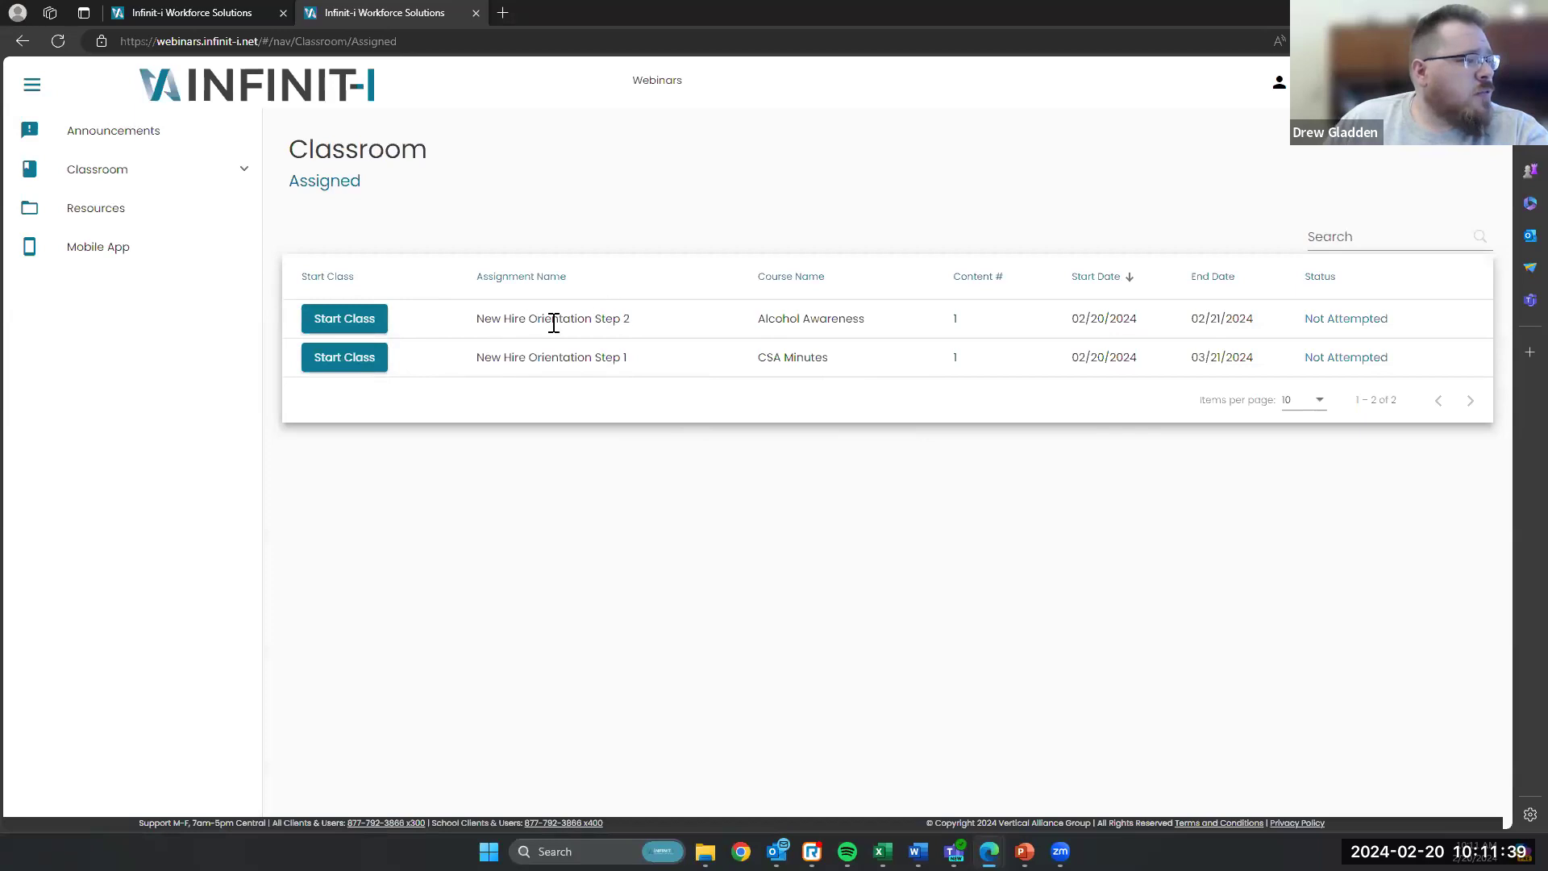
click(357, 326)
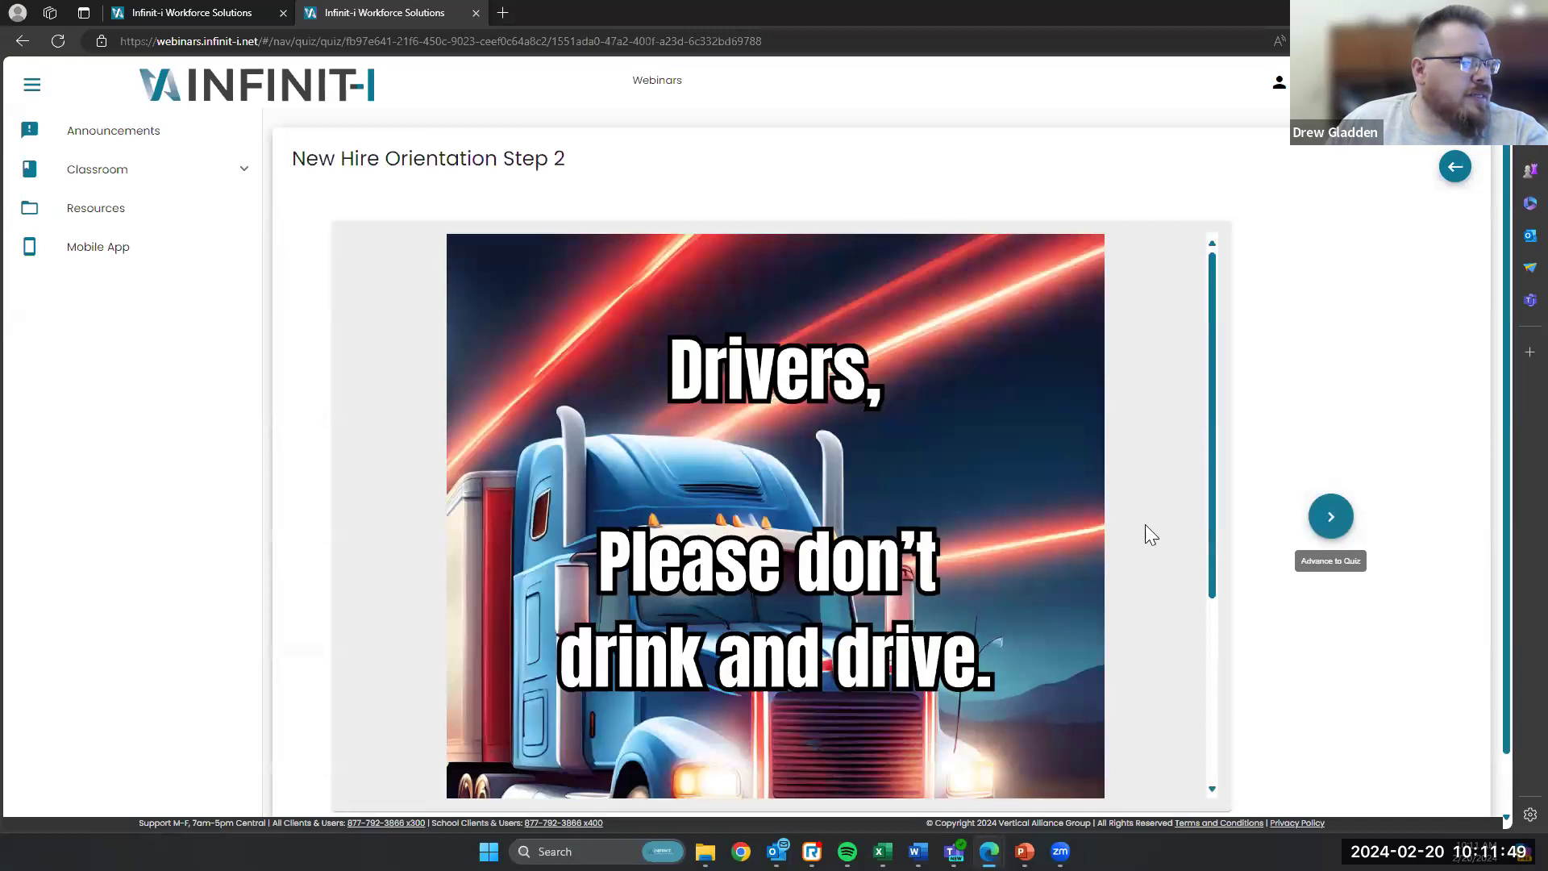
Step: Answer Yes on the Step 2 quiz to pass at 100%, then go back to Classroom
scroll(1161, 449, down, 3)
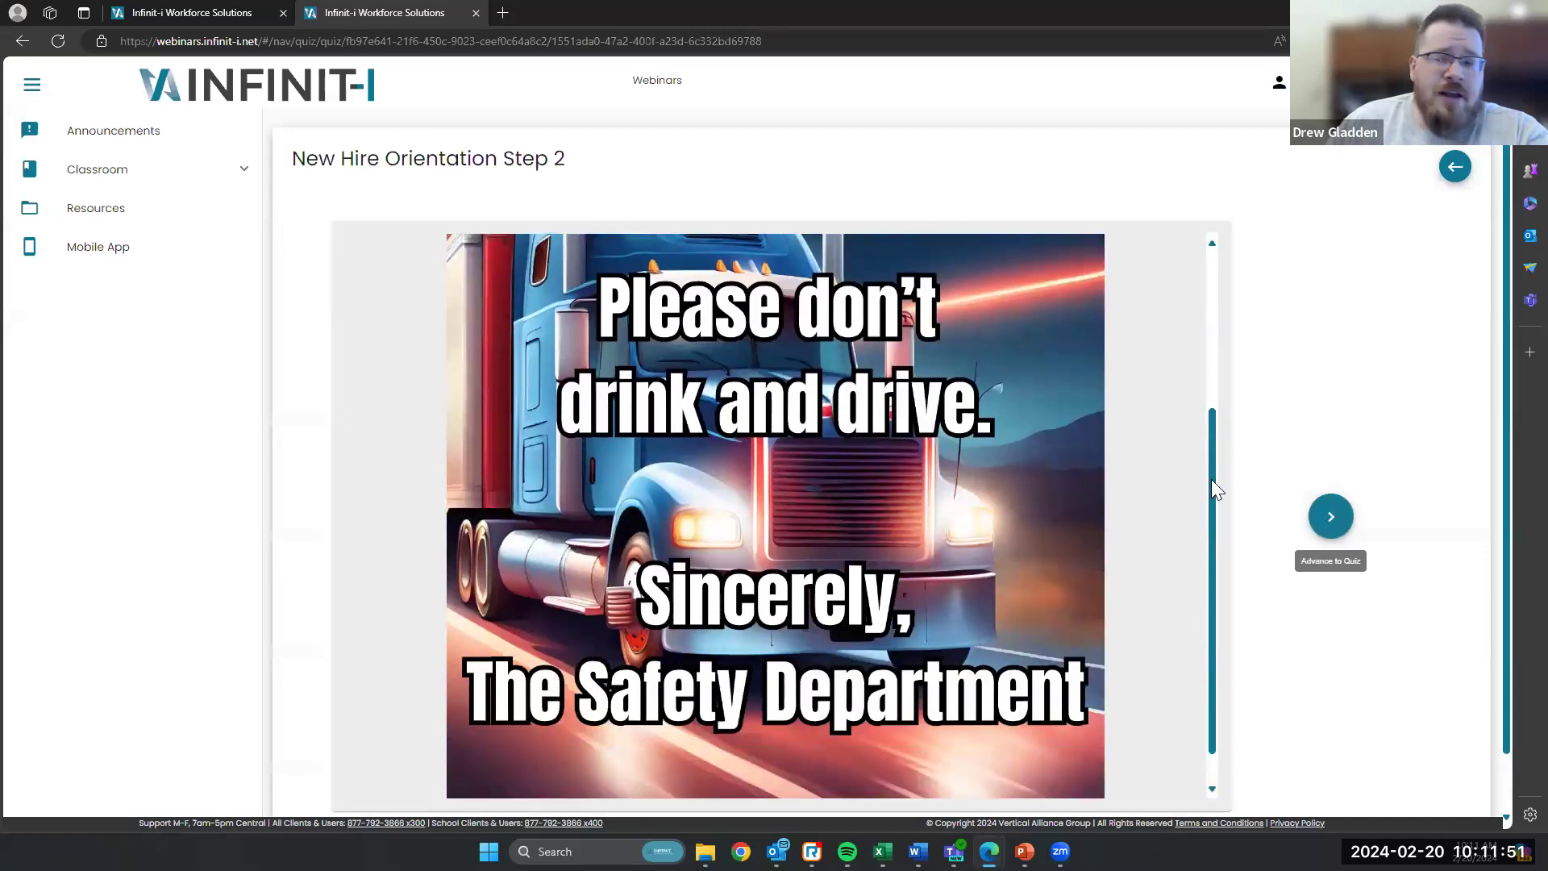
click(1332, 522)
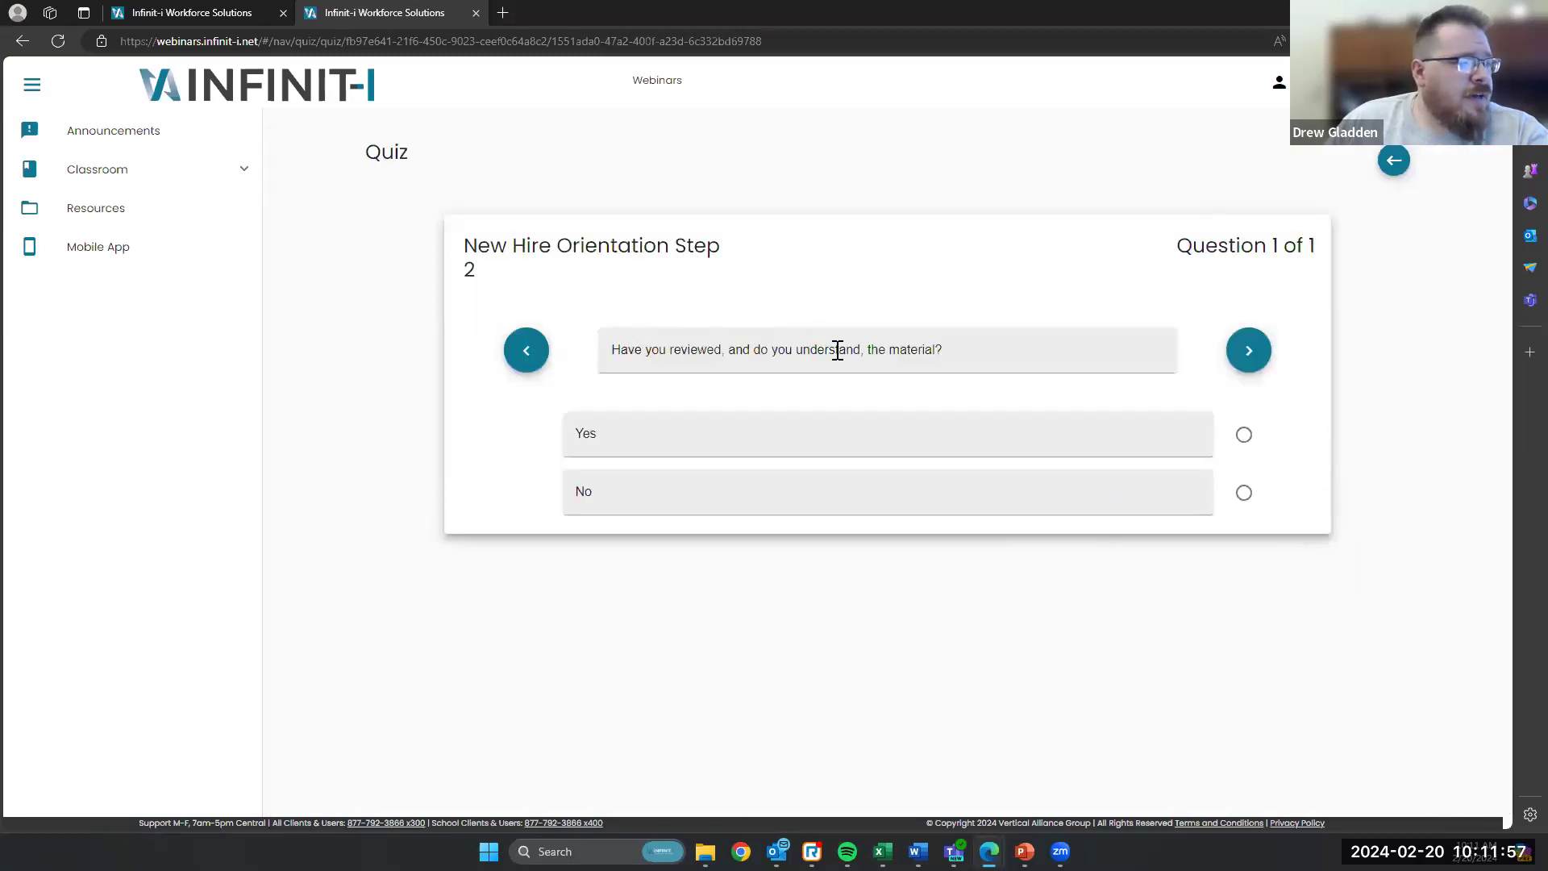
click(722, 436)
click(1252, 354)
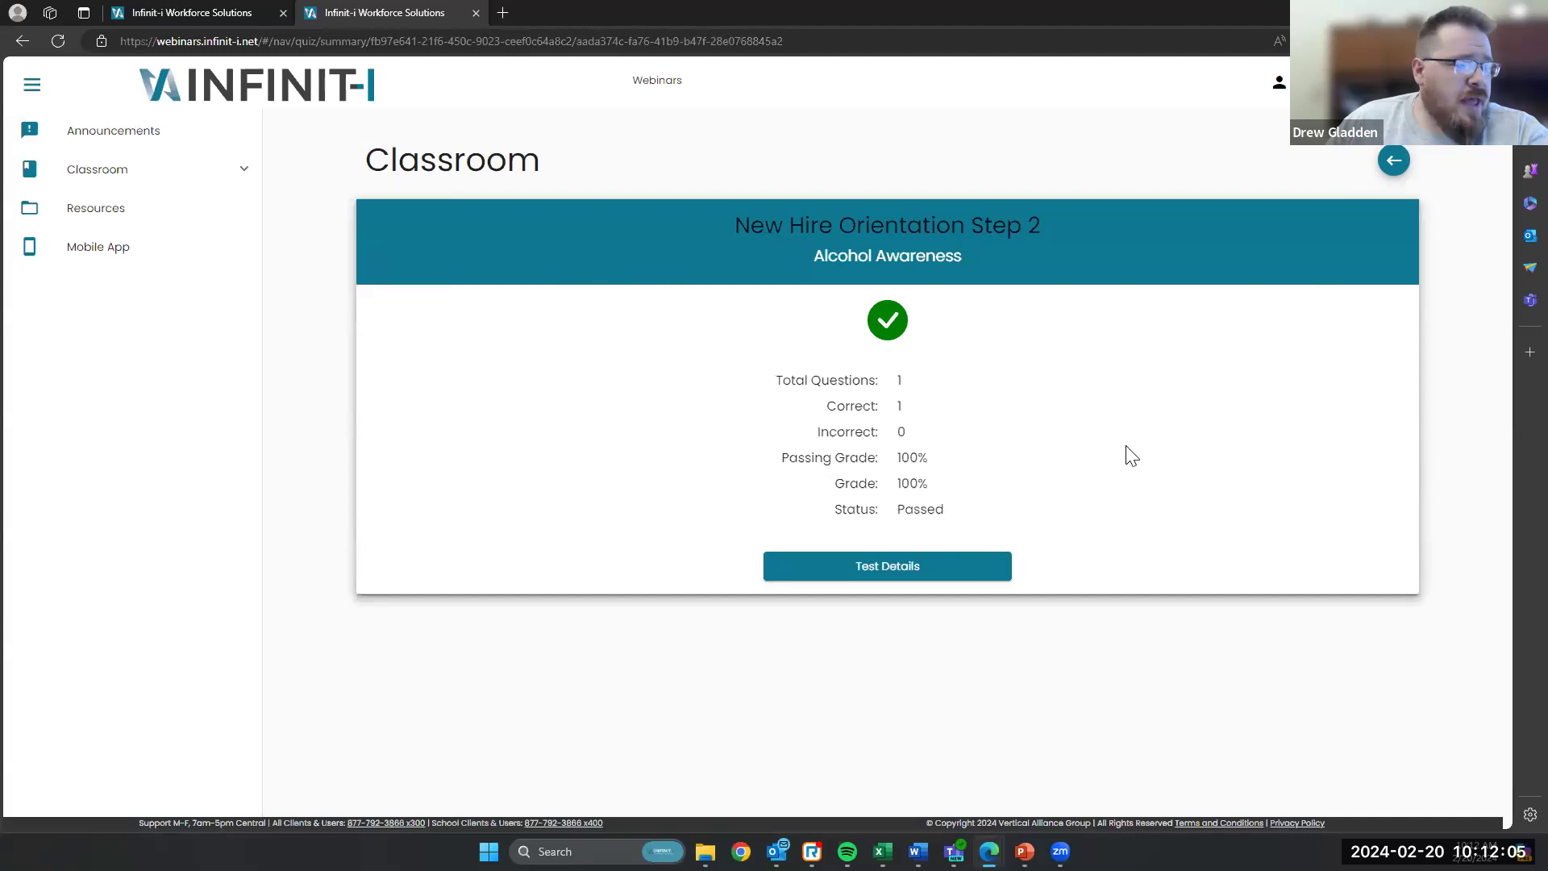
click(97, 171)
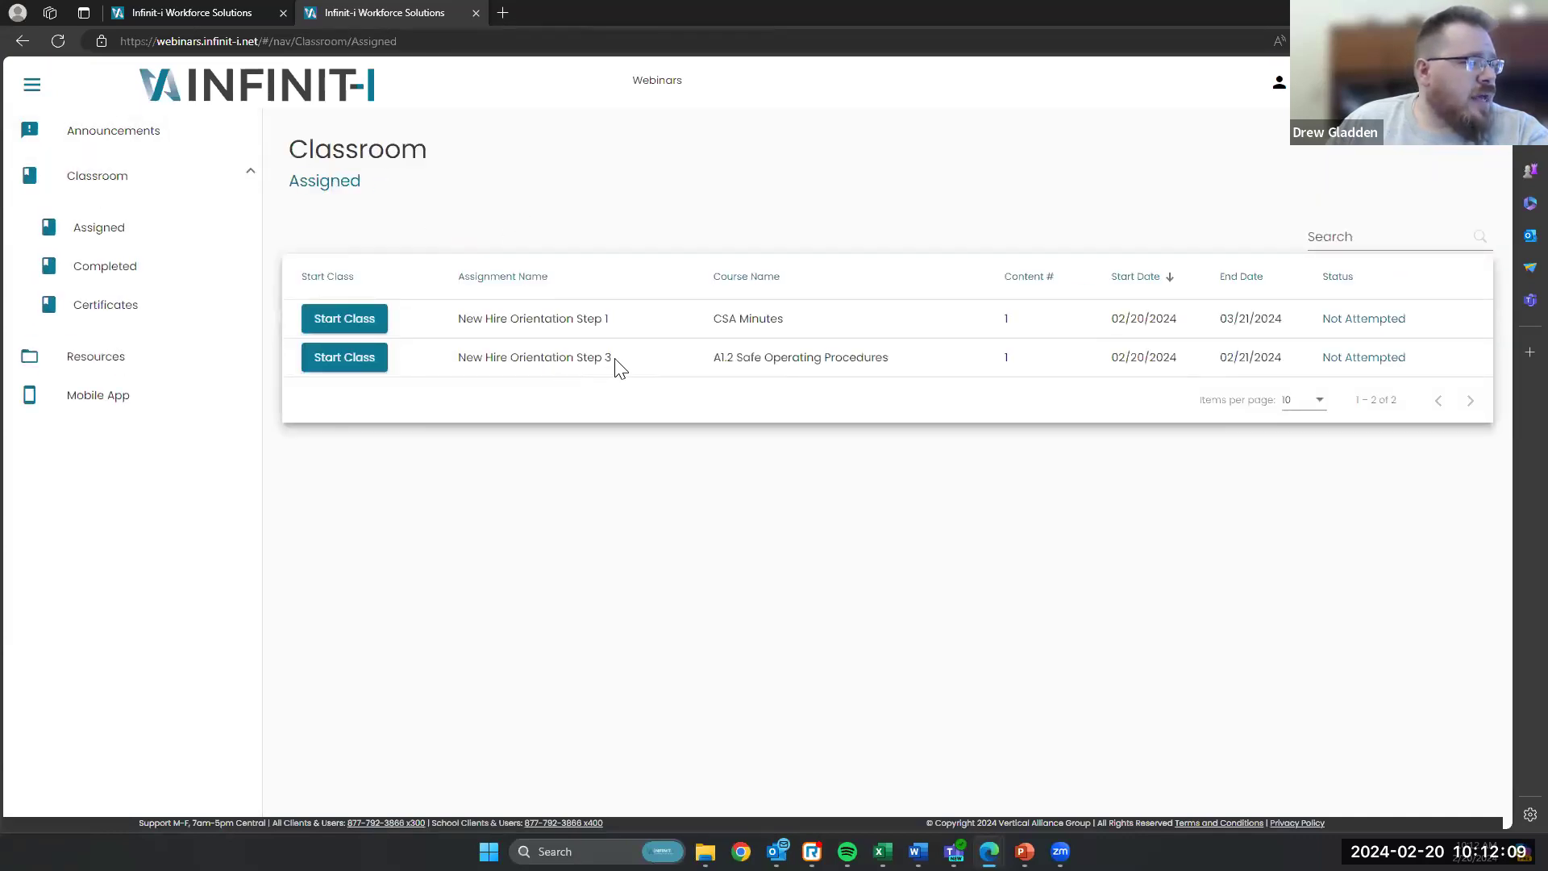
drag(619, 365, 453, 366)
click(645, 470)
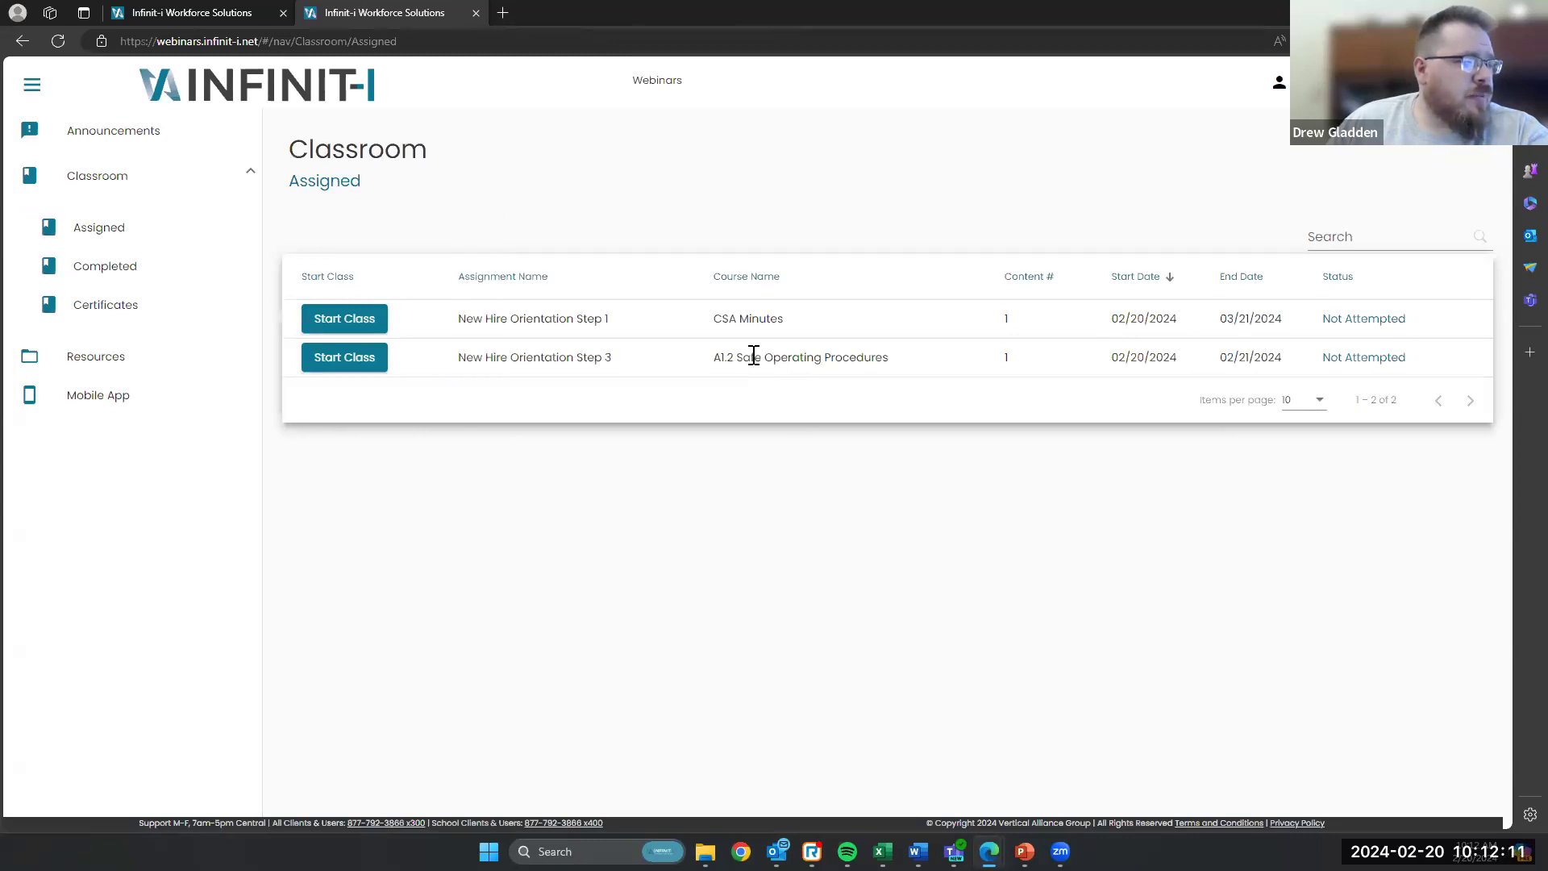